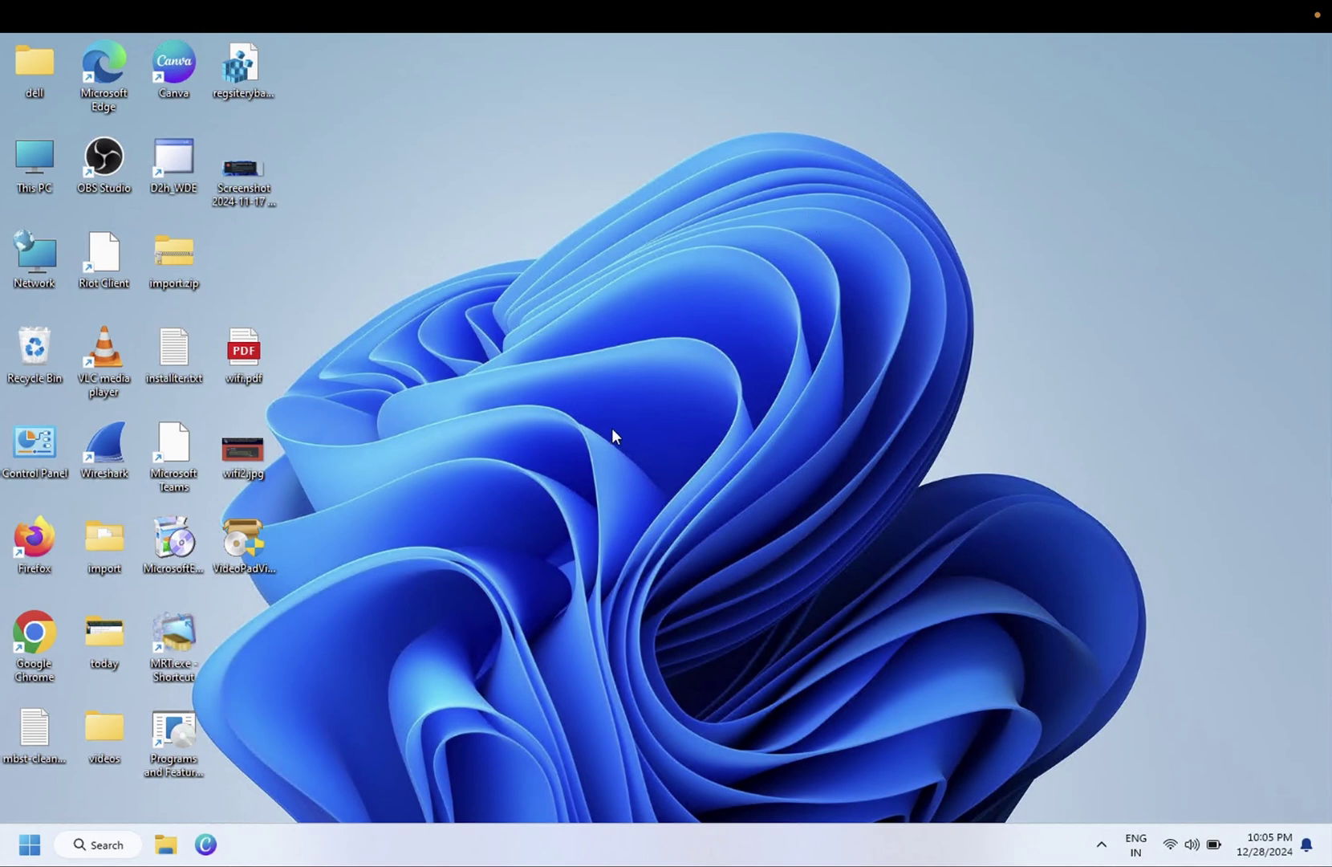
# Check the quick-settings brightness slider, then launch Device Manager from a 'devic' search
pyautogui.click(1181, 847)
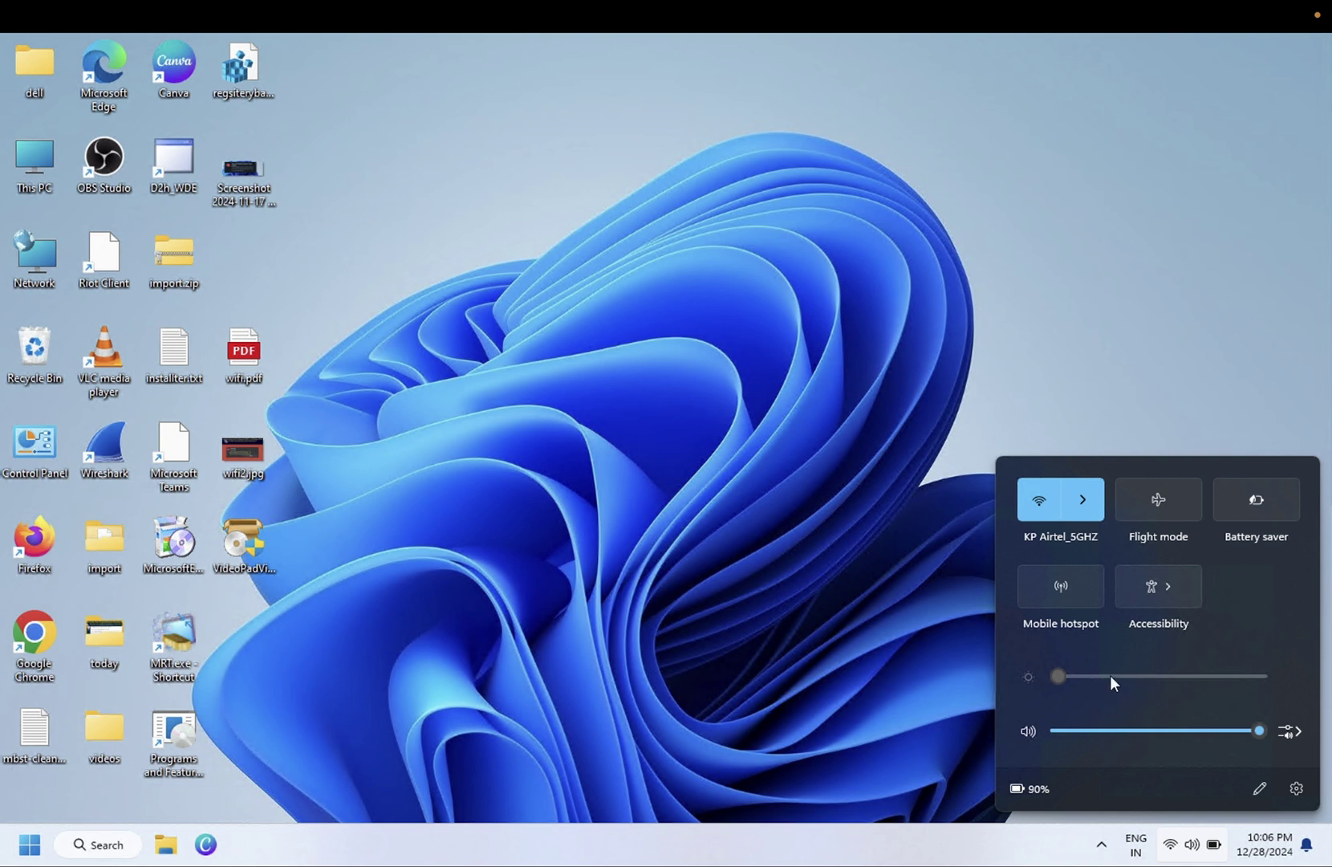
pyautogui.click(851, 632)
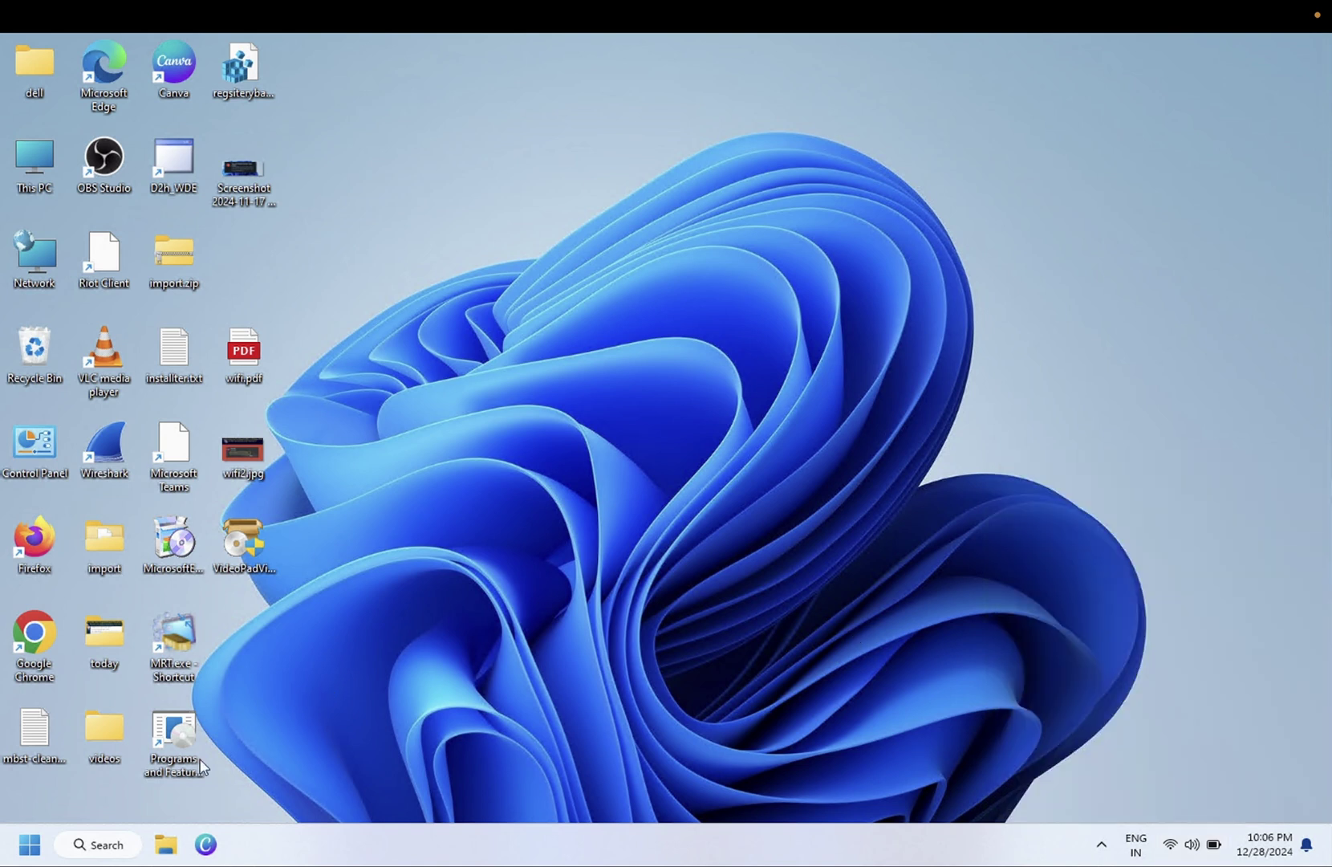
pyautogui.click(99, 845)
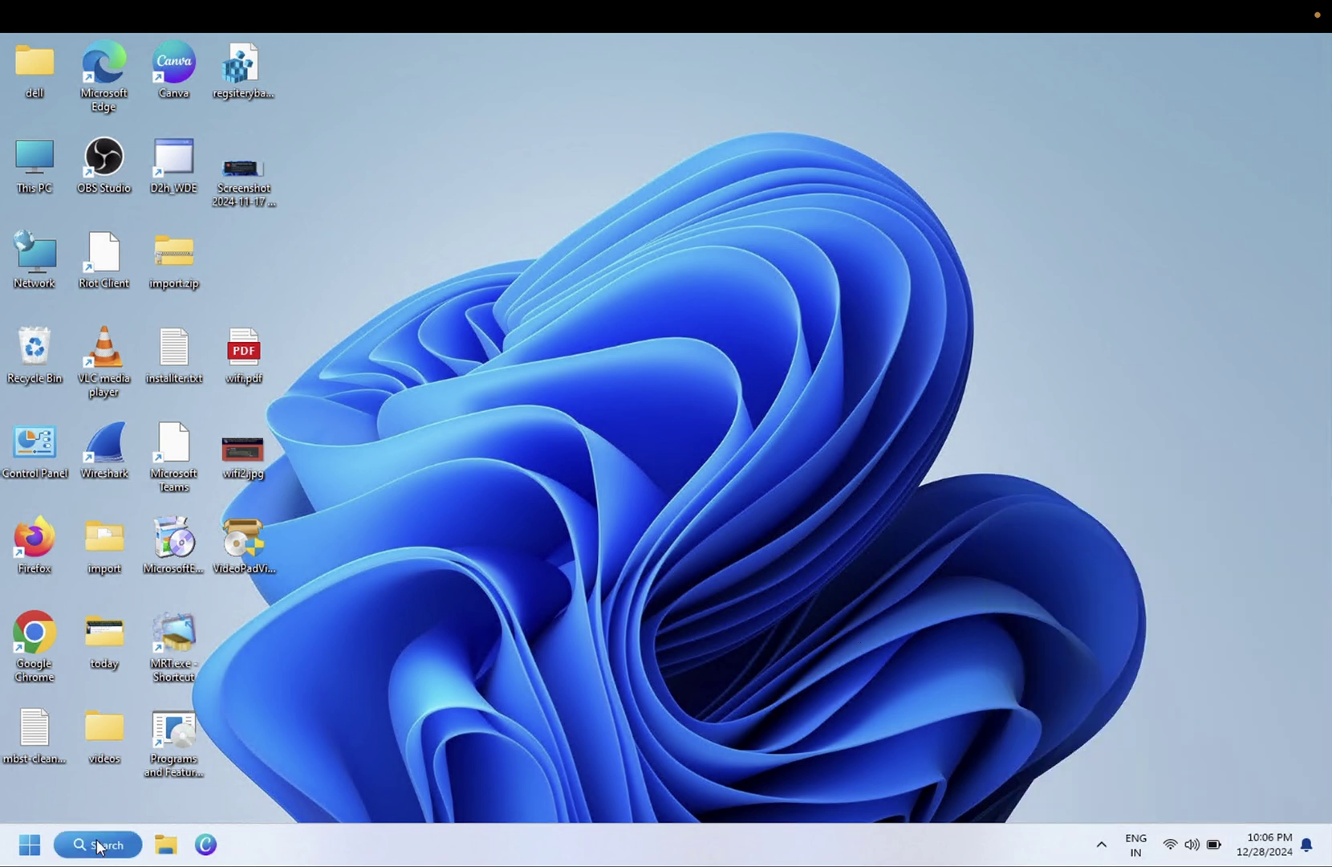
pyautogui.write('device')
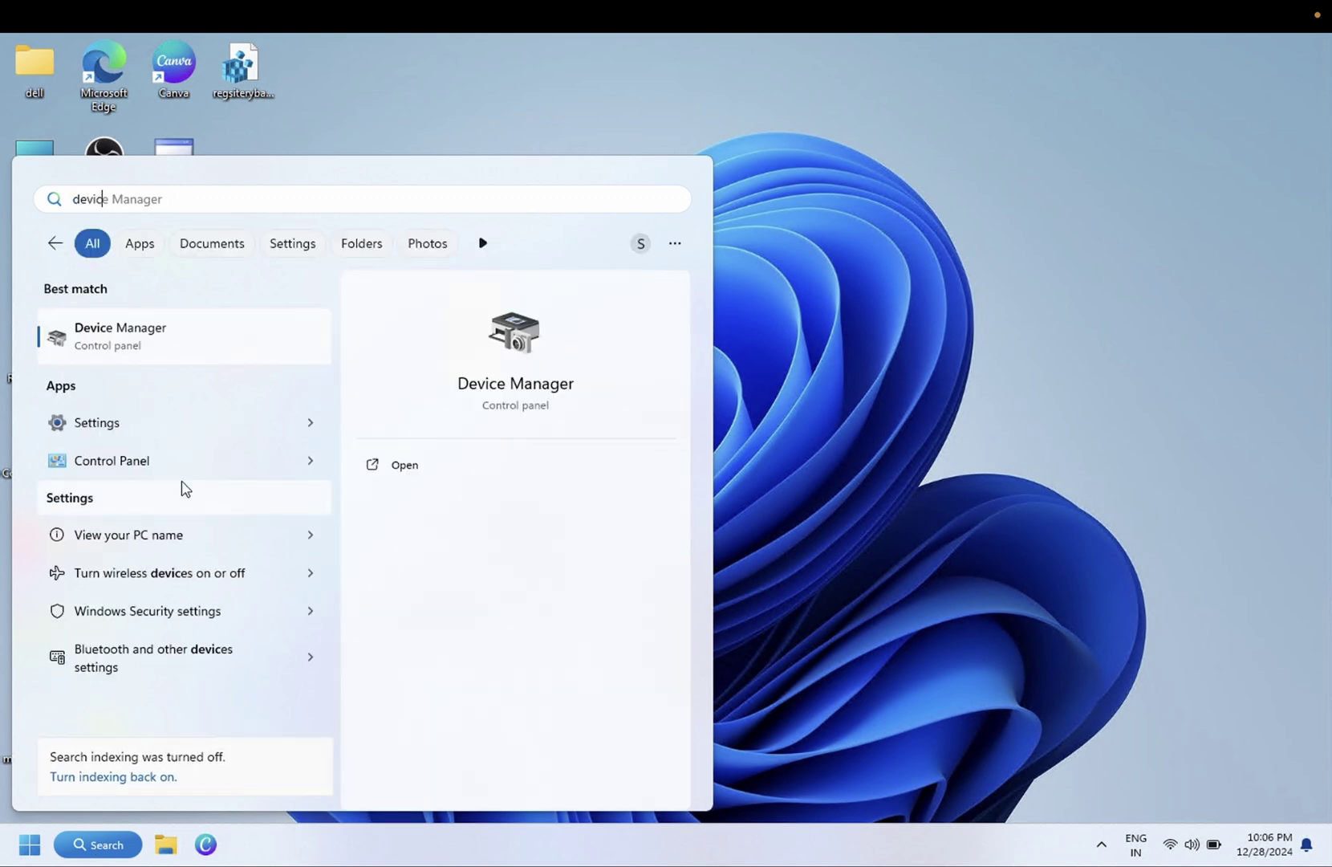
pyautogui.click(213, 343)
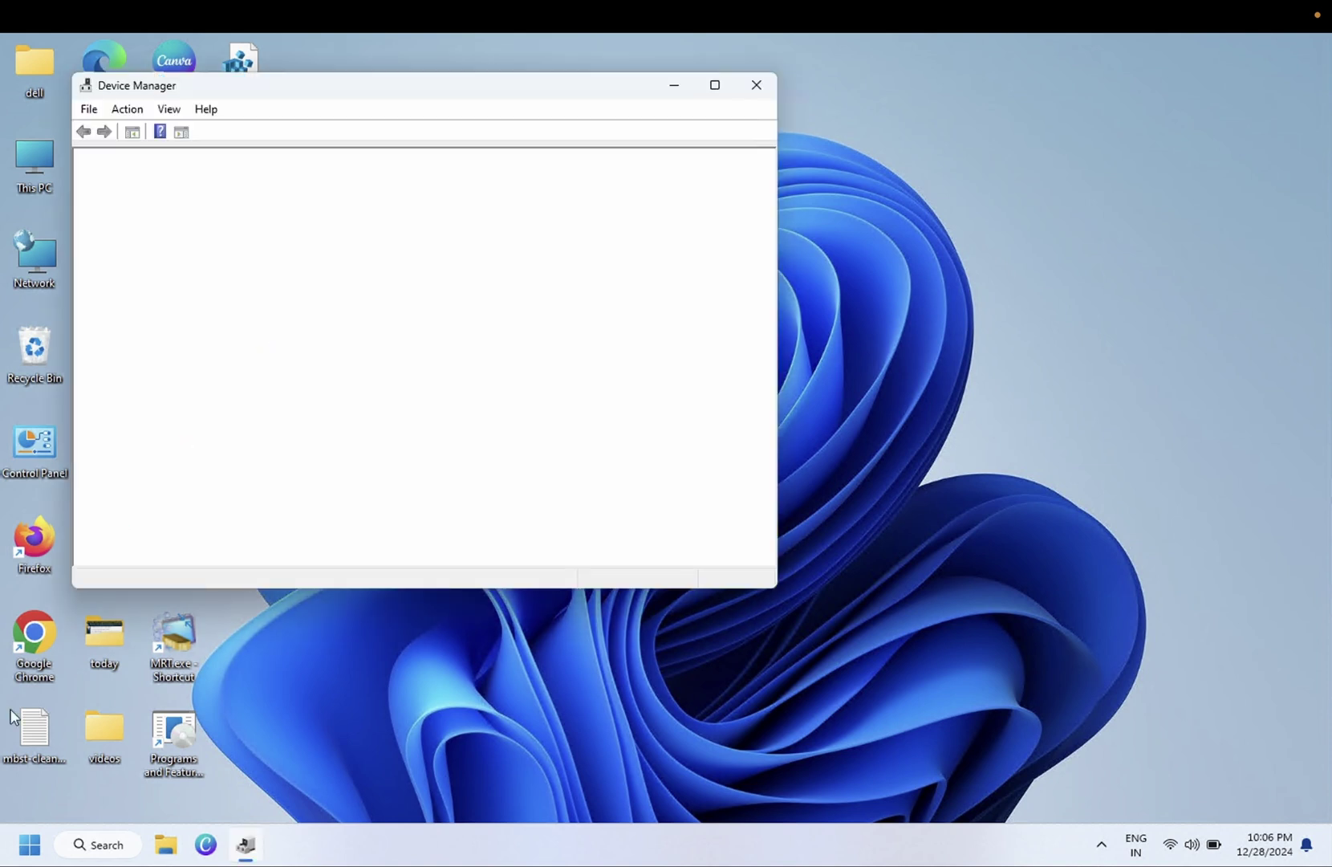
# Reposition the window, expand Display adaptors and select Intel(R) HD Graphics 5500
pyautogui.rightClick(25, 847)
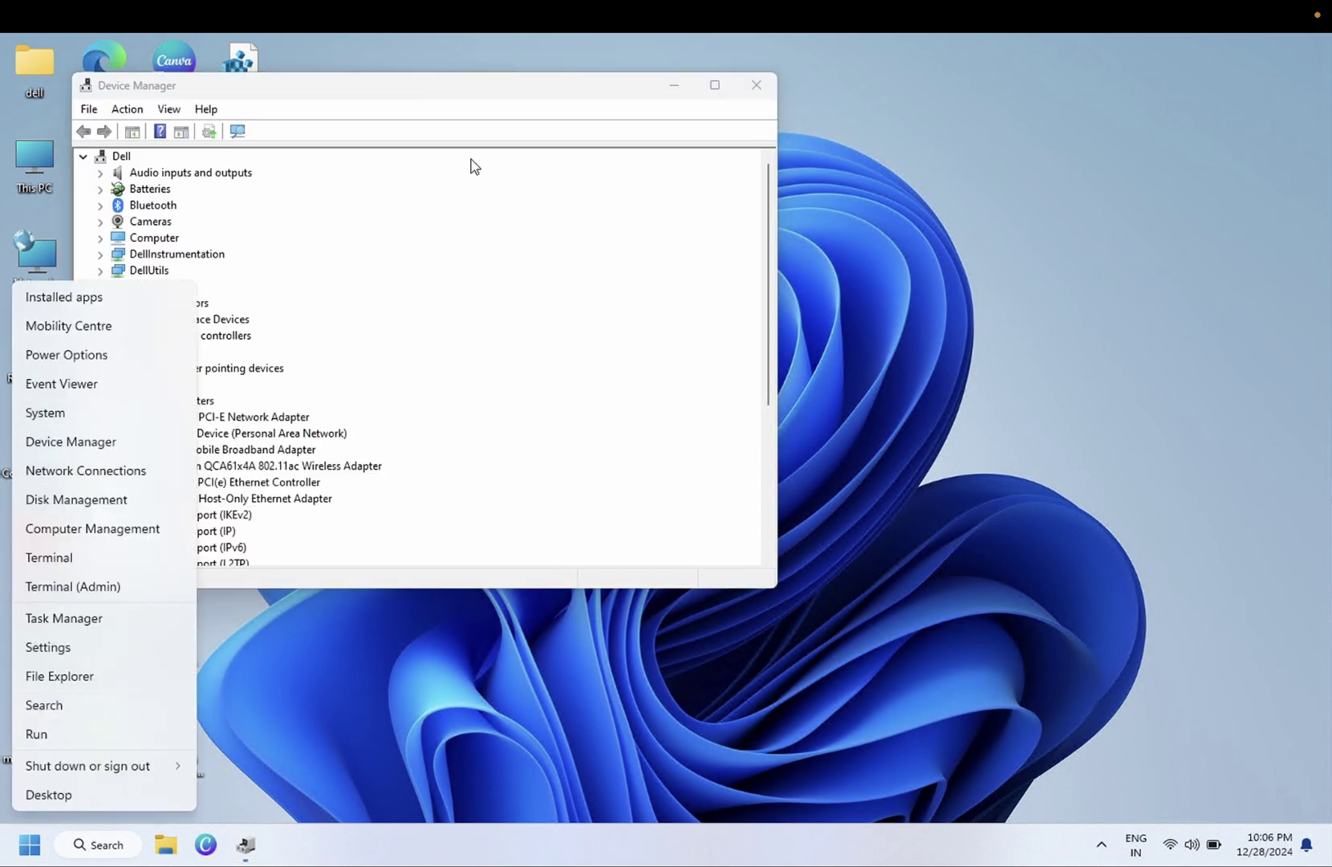
pyautogui.moveTo(446, 89); pyautogui.dragTo(528, 132)
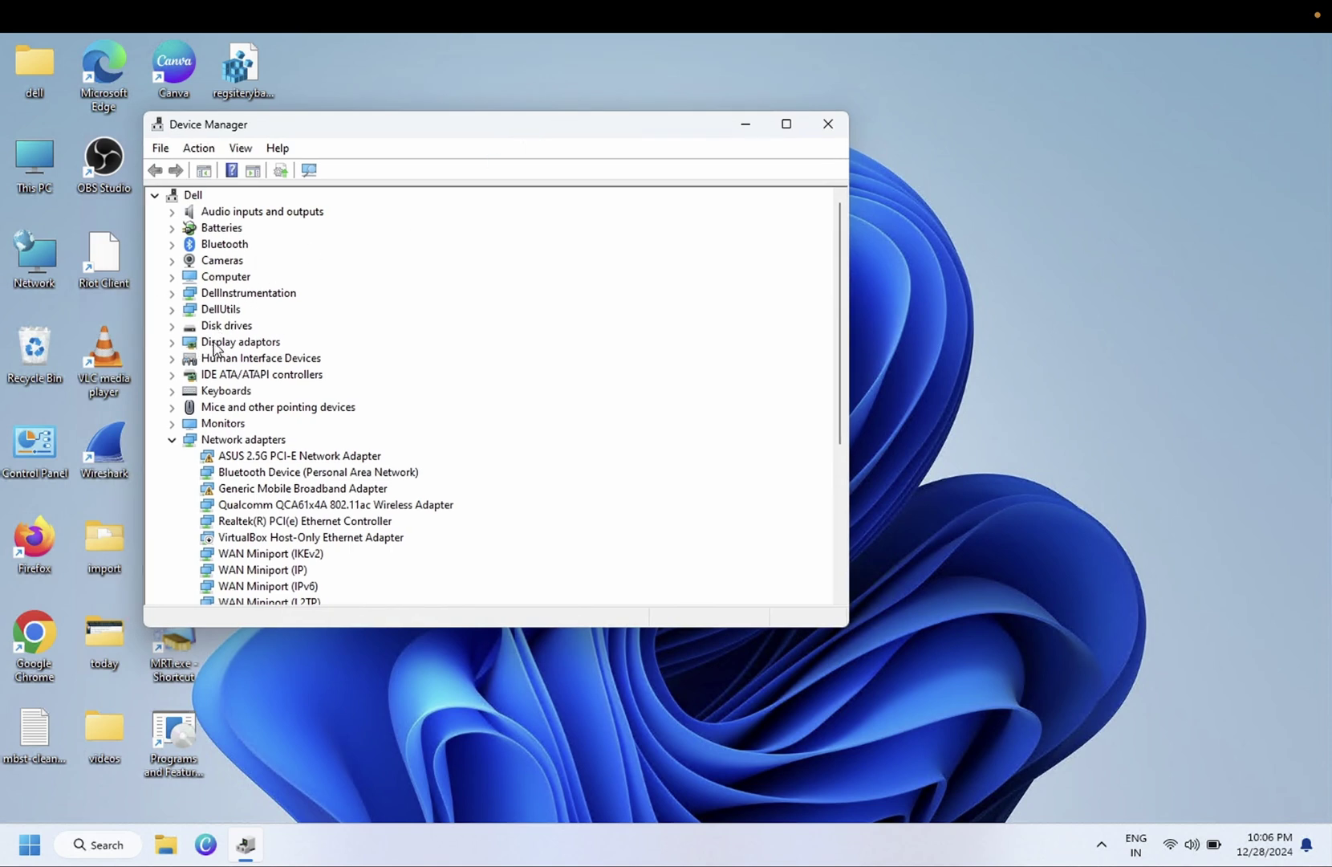
pyautogui.click(214, 346)
pyautogui.click(173, 343)
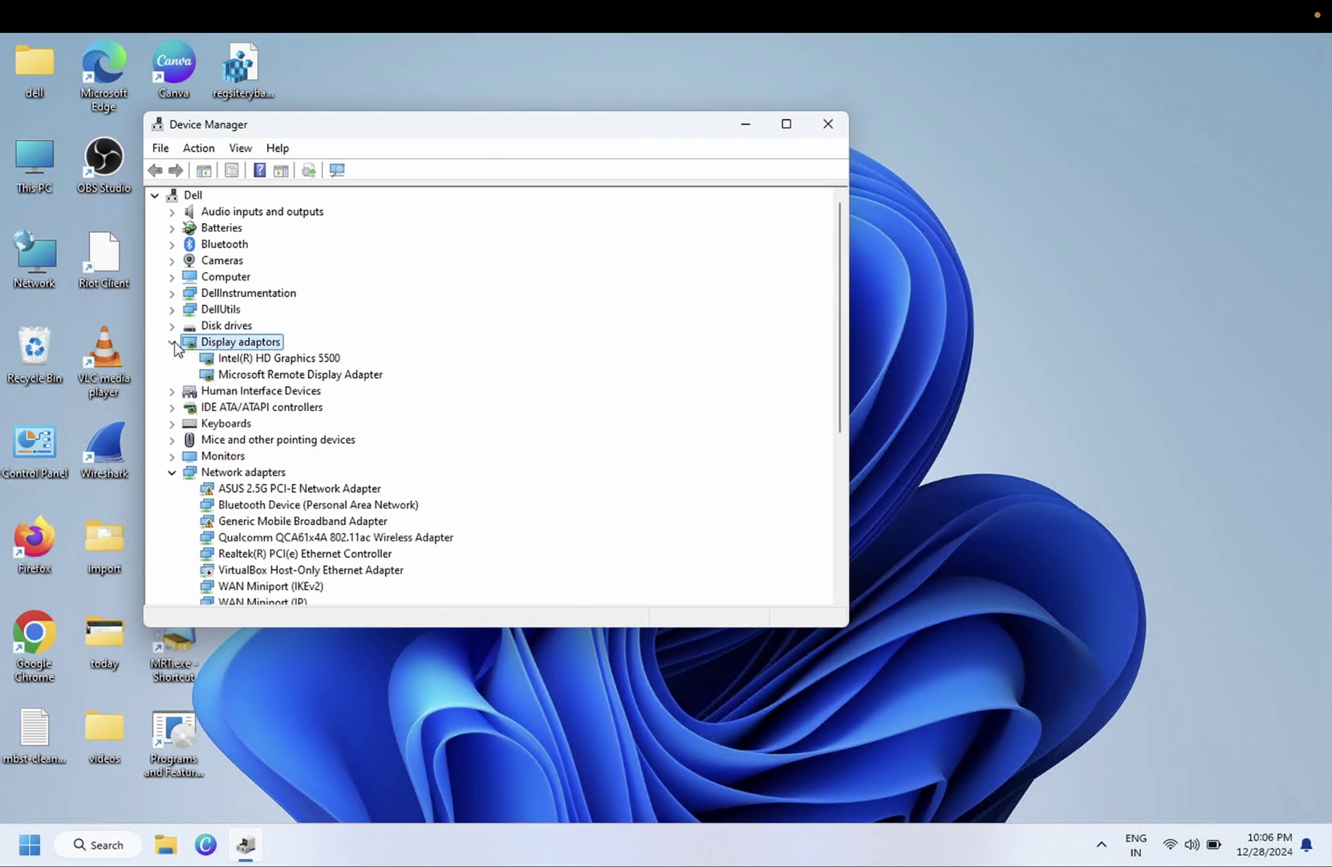
pyautogui.click(291, 360)
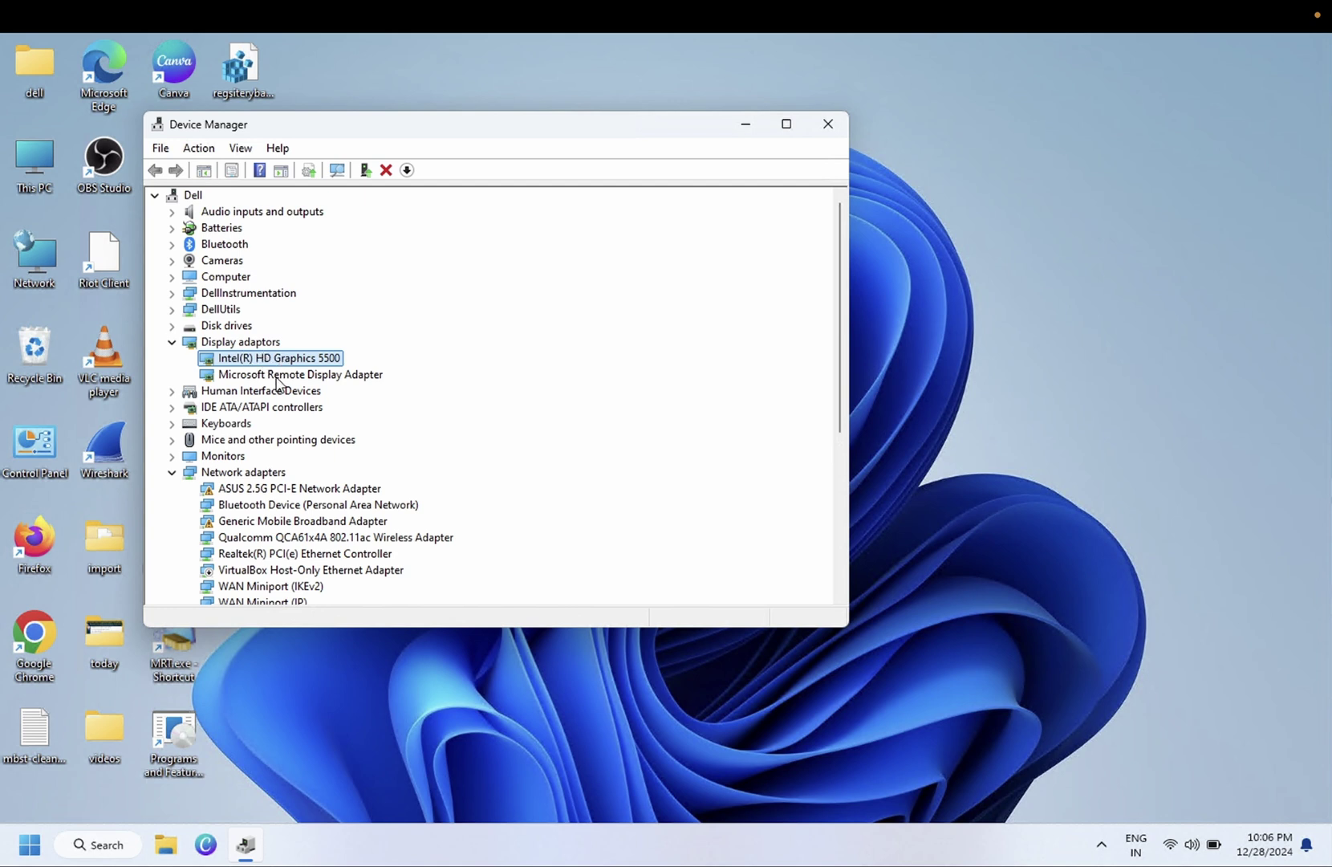
# Disable Intel(R) HD Graphics 5500 with Disable device and Yes, then choose Enable device
pyautogui.click(276, 377)
pyautogui.click(266, 361)
pyautogui.click(267, 376)
pyautogui.rightClick(267, 376)
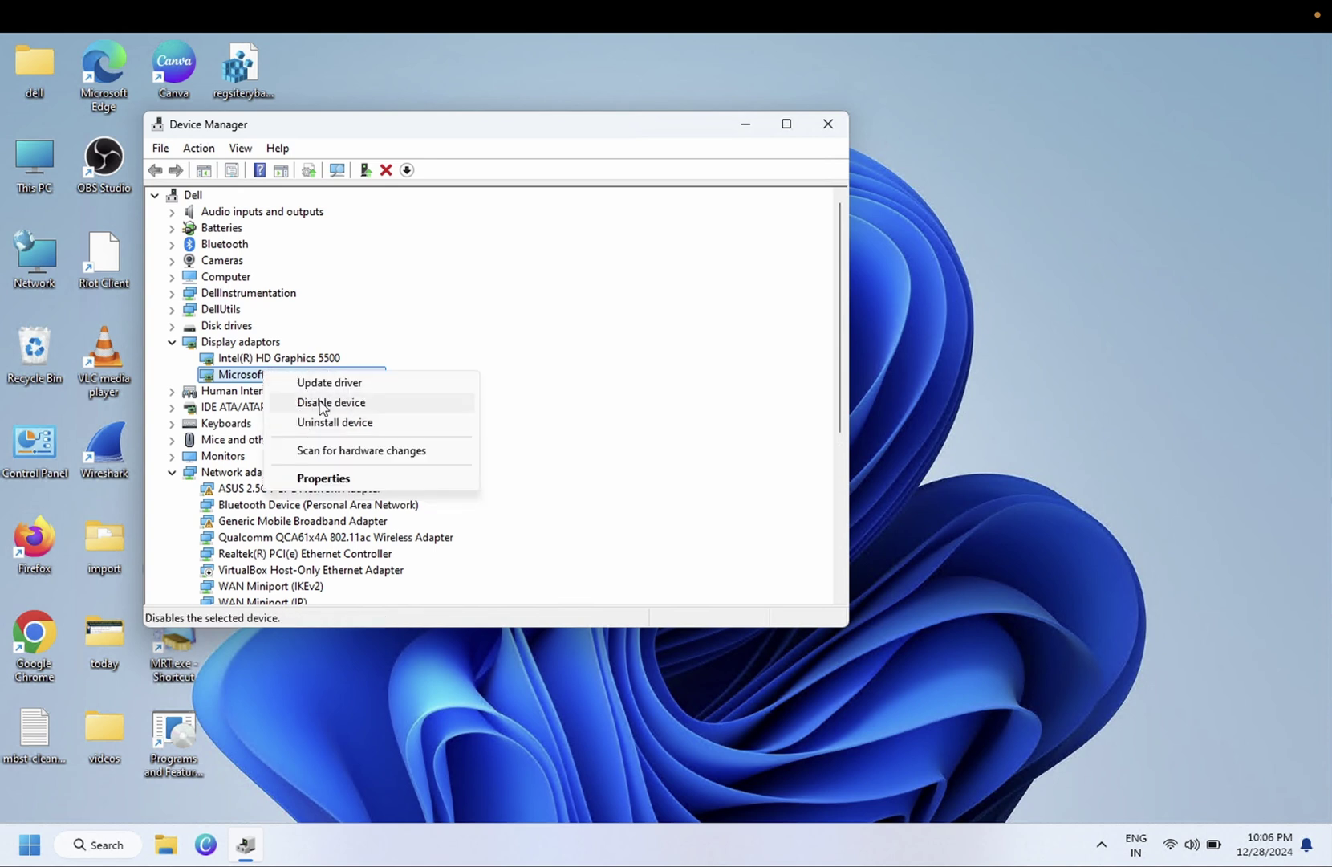
pyautogui.click(251, 359)
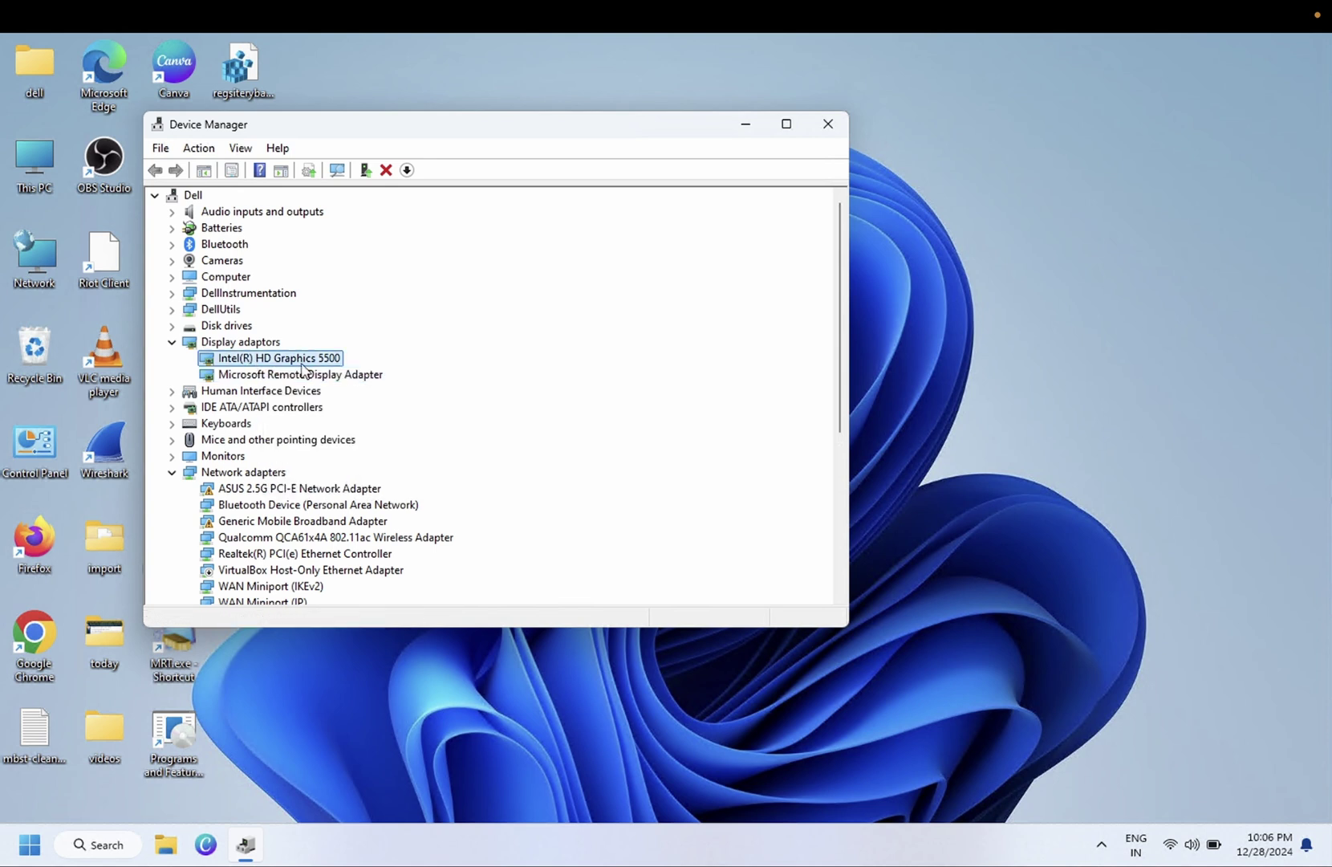
pyautogui.rightClick(268, 363)
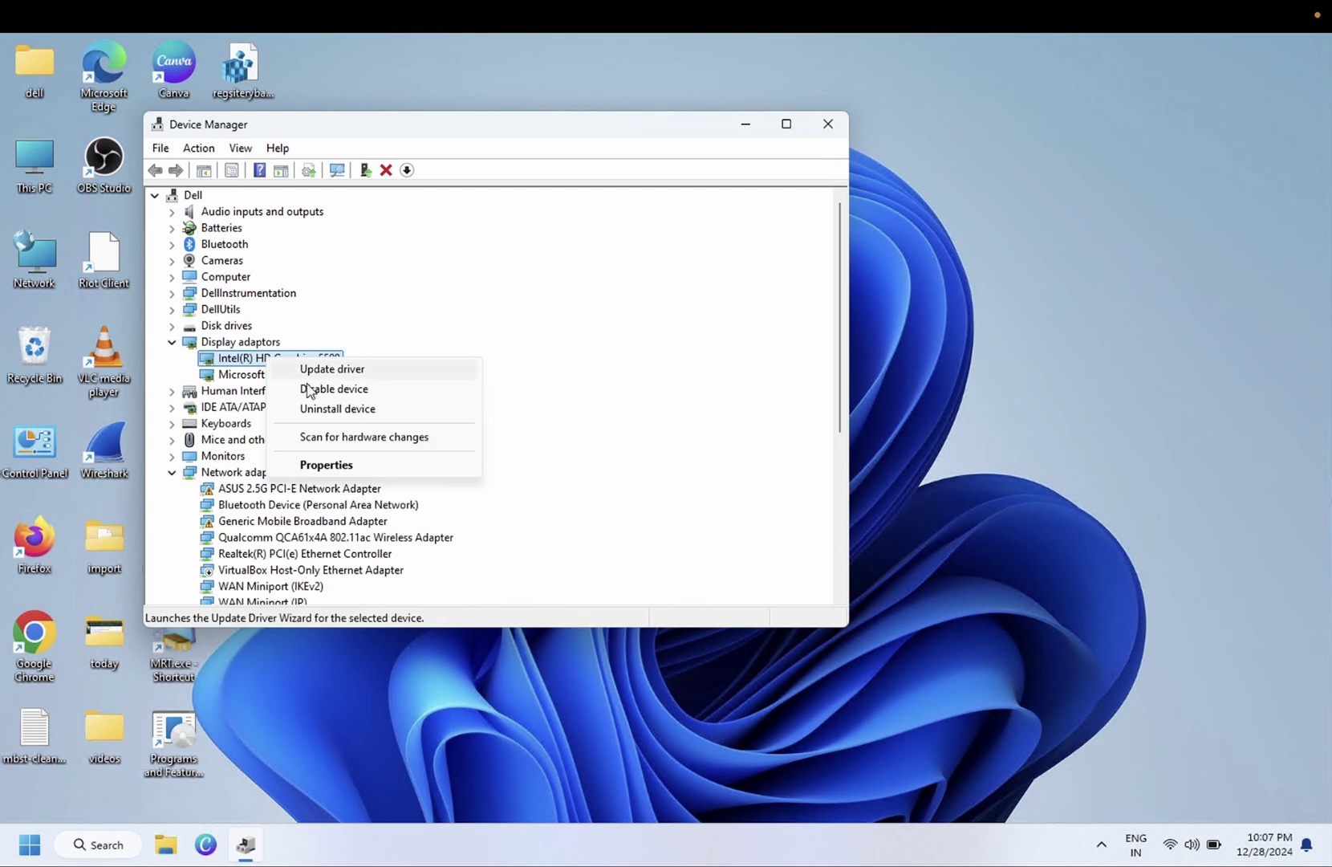
pyautogui.click(311, 390)
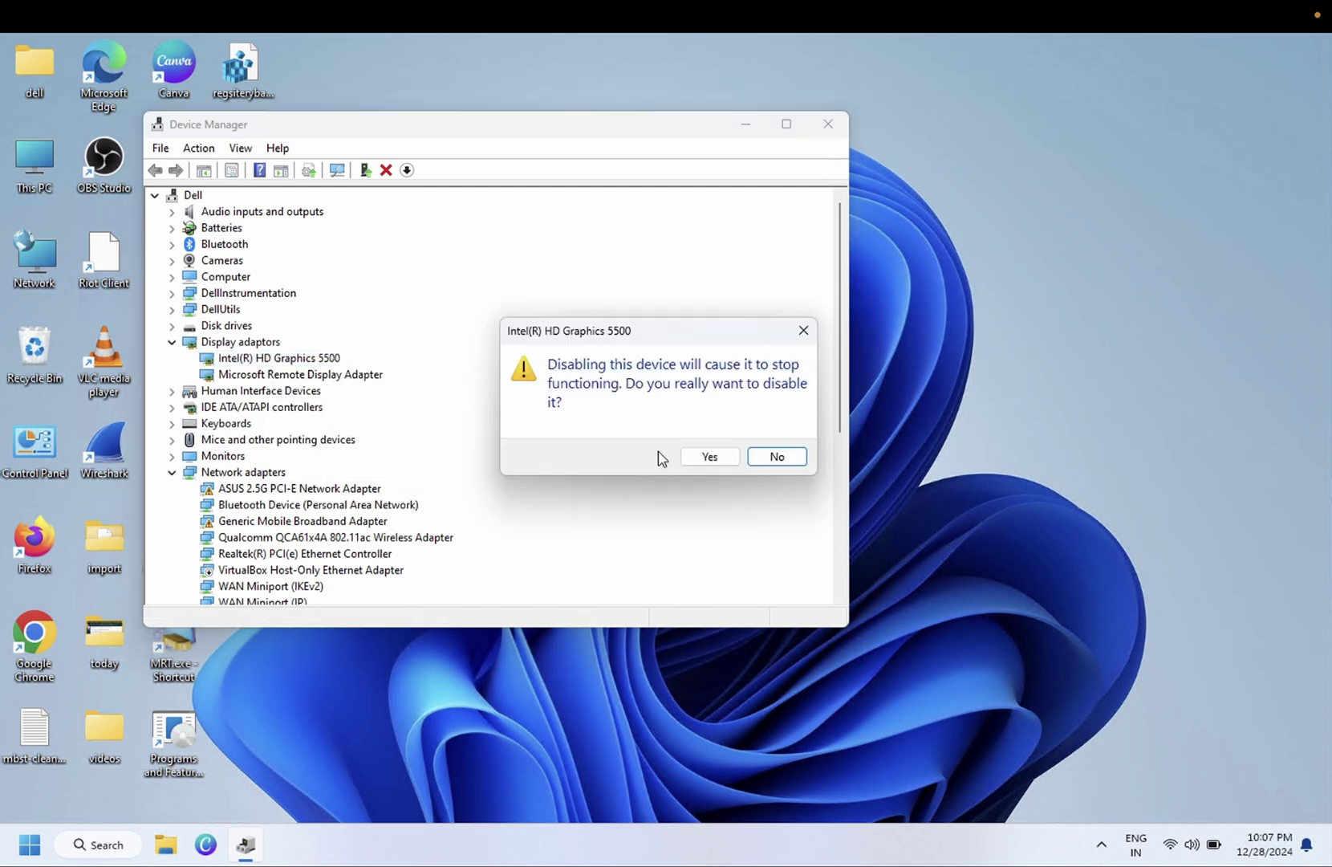
pyautogui.click(699, 456)
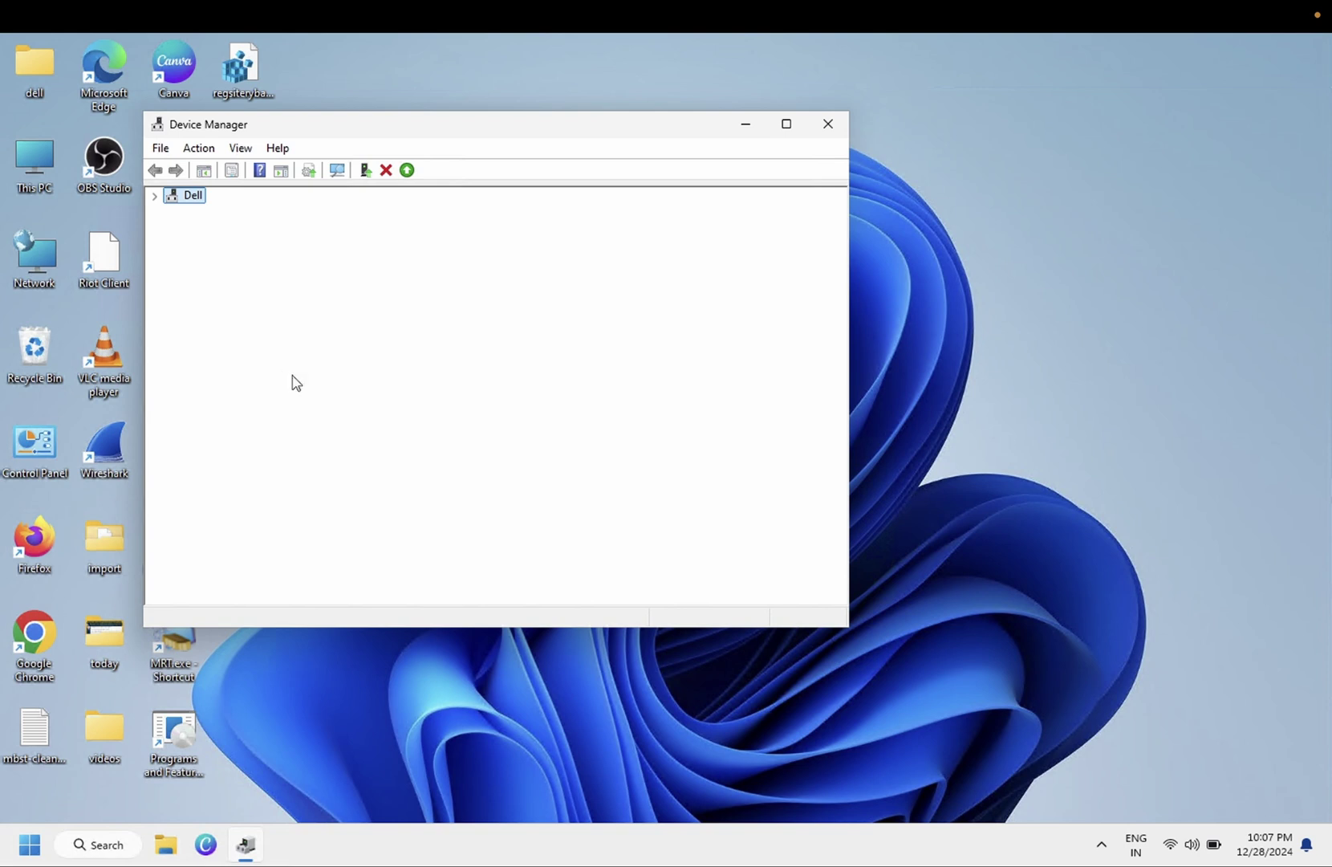
pyautogui.rightClick(271, 365)
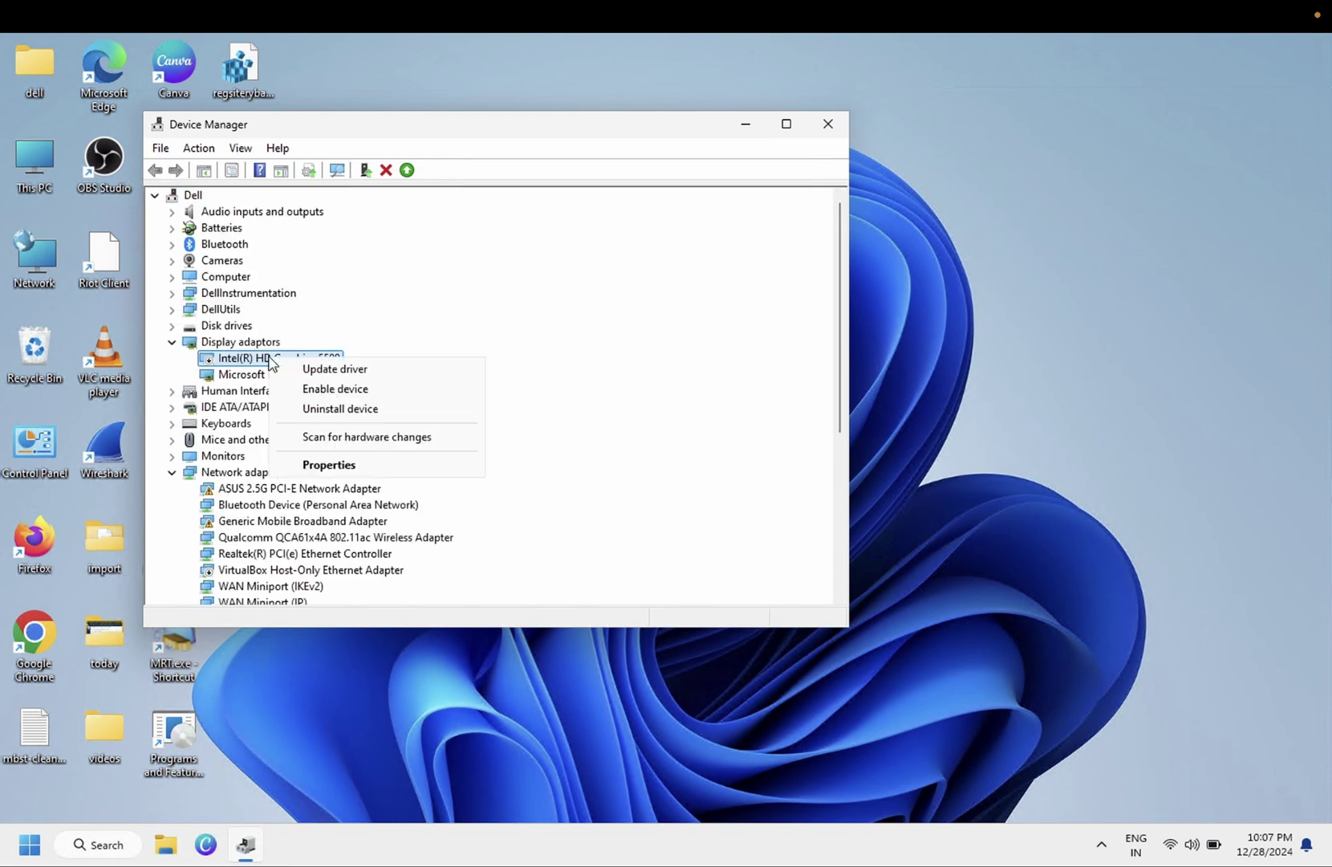
pyautogui.click(312, 389)
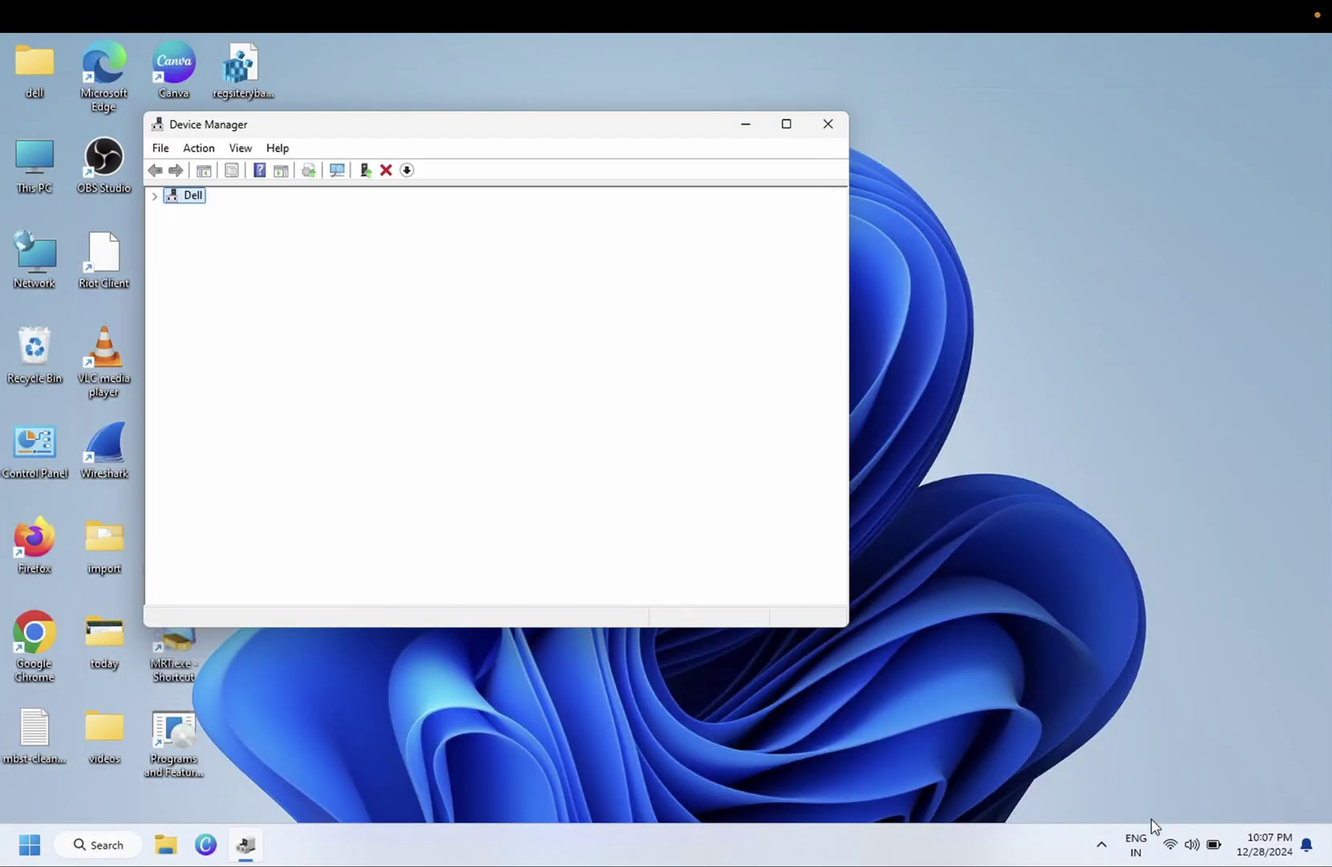
# Recheck brightness, then run Update driver's automatic search for the Intel(R) HD Graphics 5500
pyautogui.click(1187, 844)
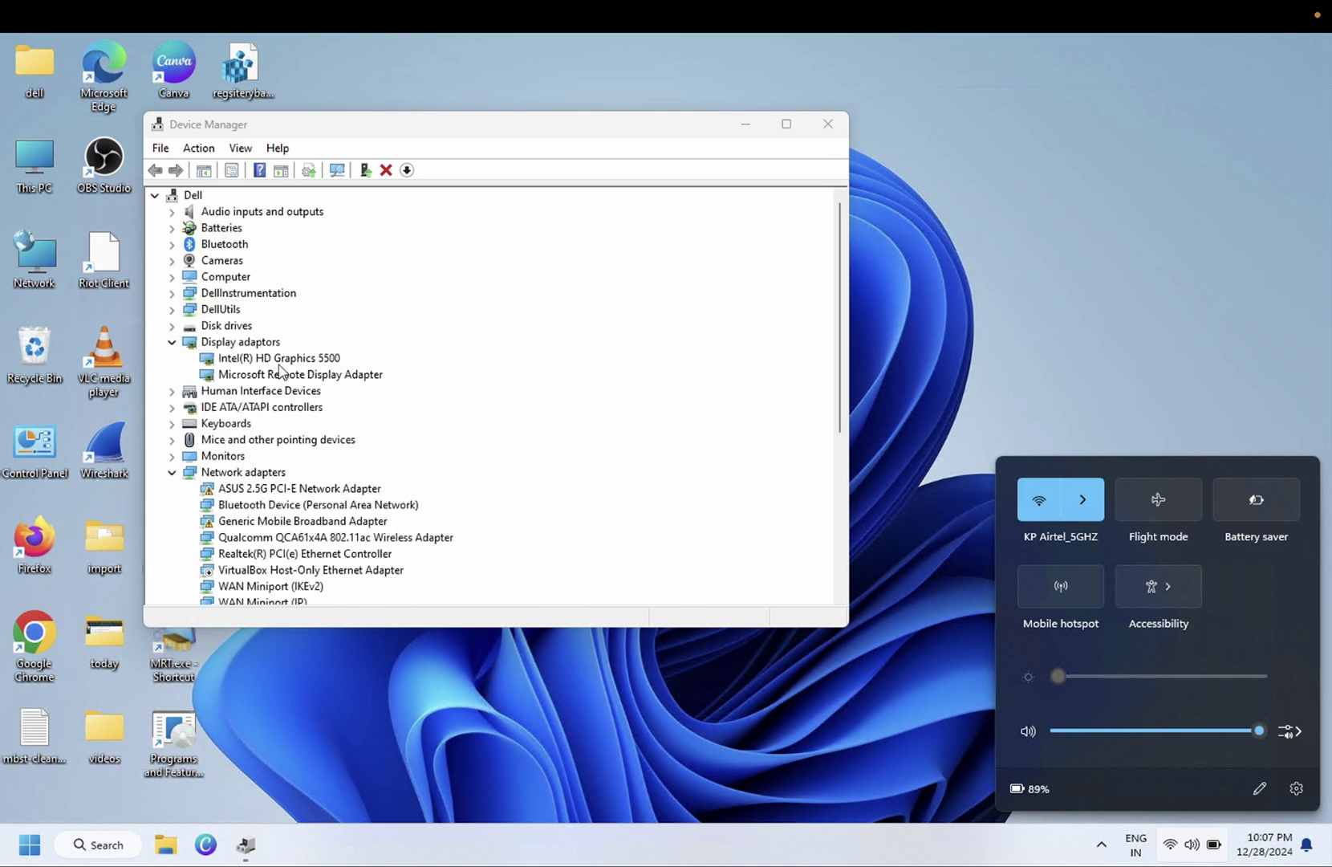
pyautogui.click(278, 362)
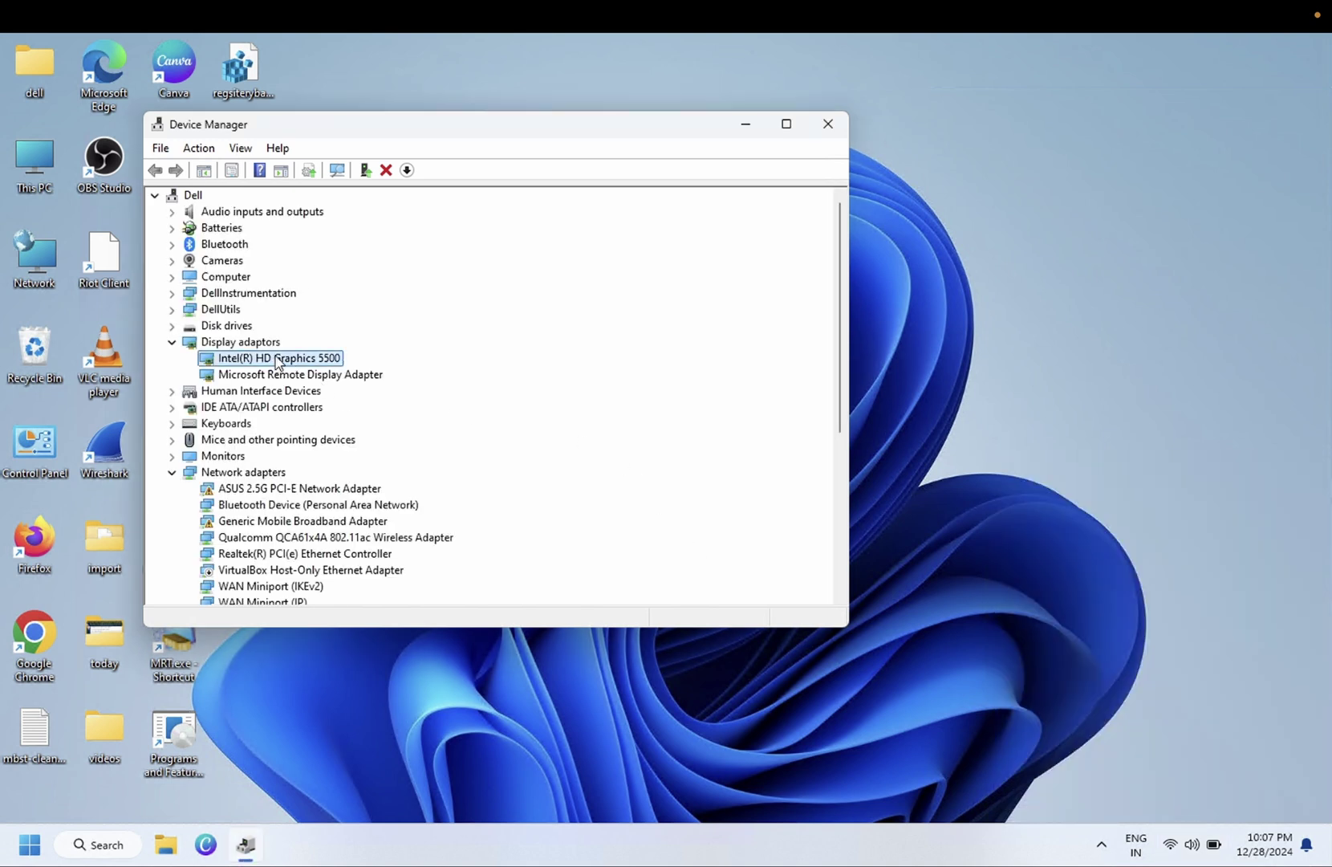
pyautogui.rightClick(278, 362)
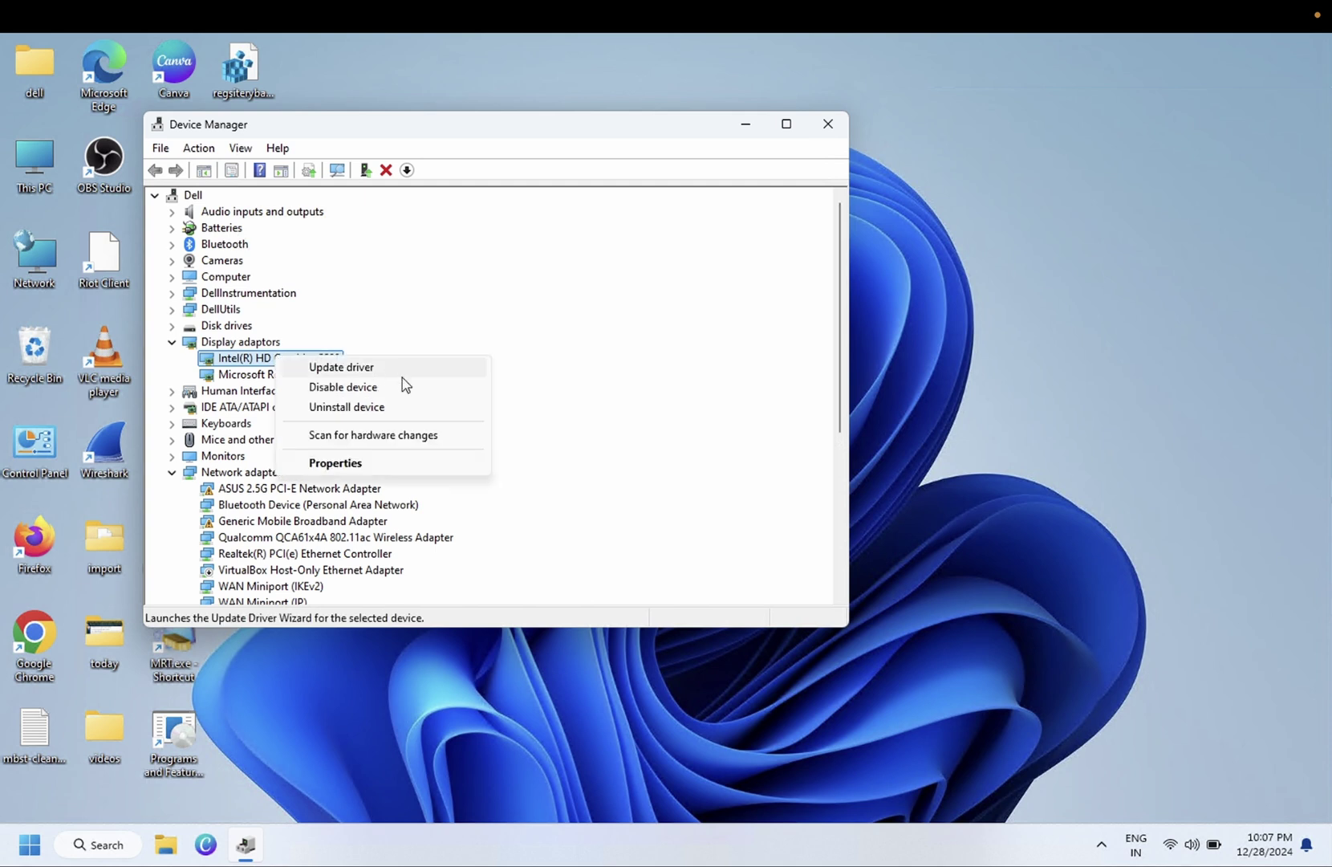
pyautogui.click(374, 369)
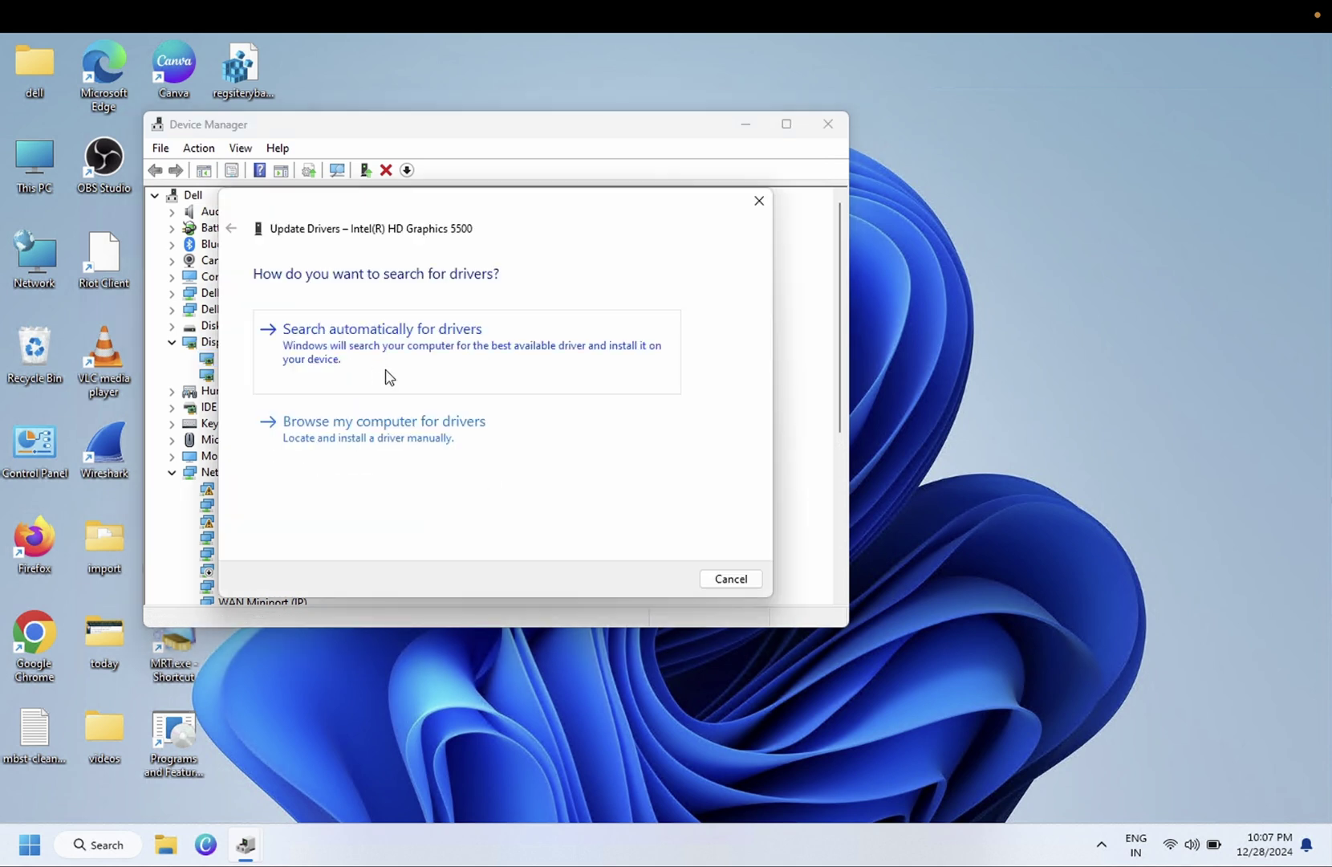
pyautogui.click(447, 362)
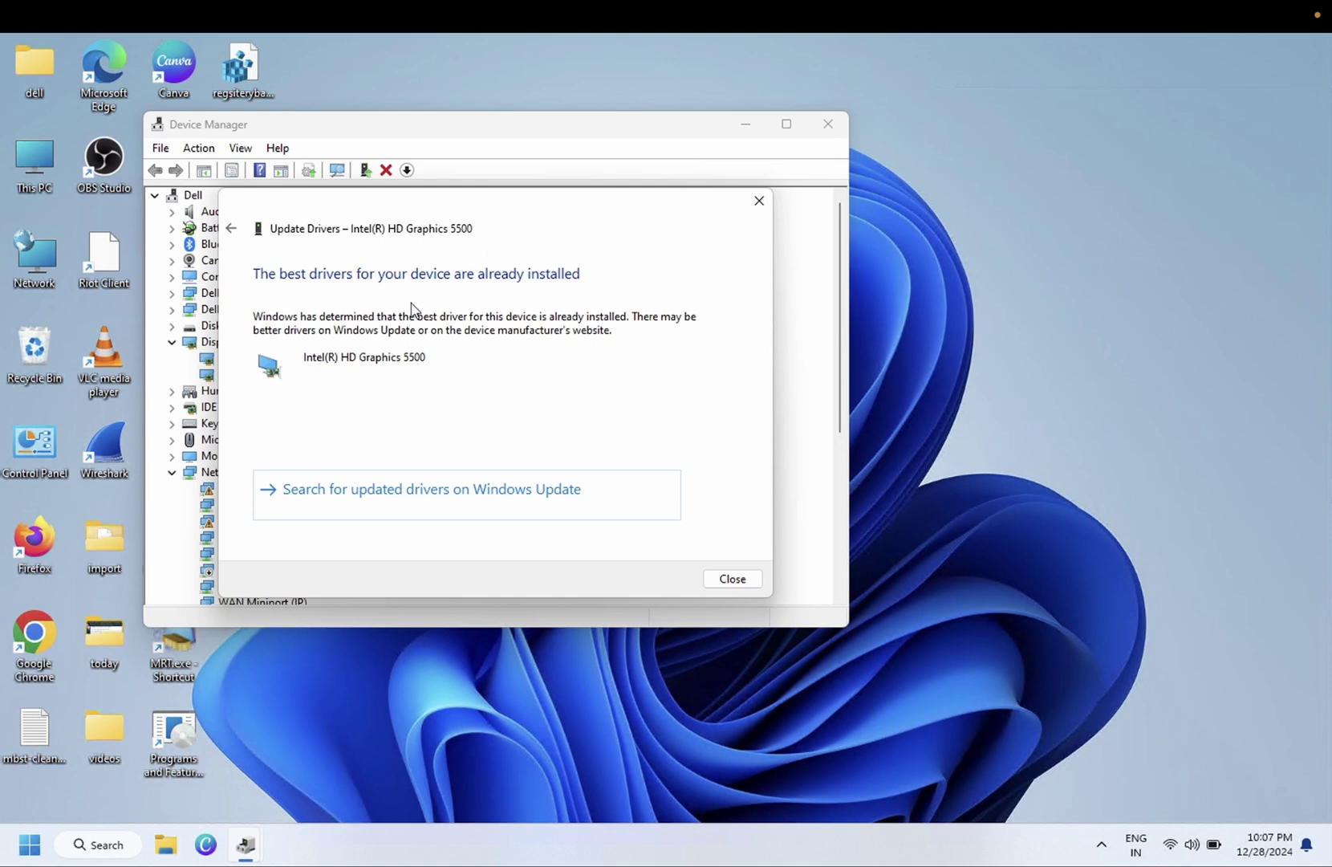
# Reinstall Intel(R) HD Graphics 5500 via Browse my computer > Let me pick, then close the summary
pyautogui.click(735, 580)
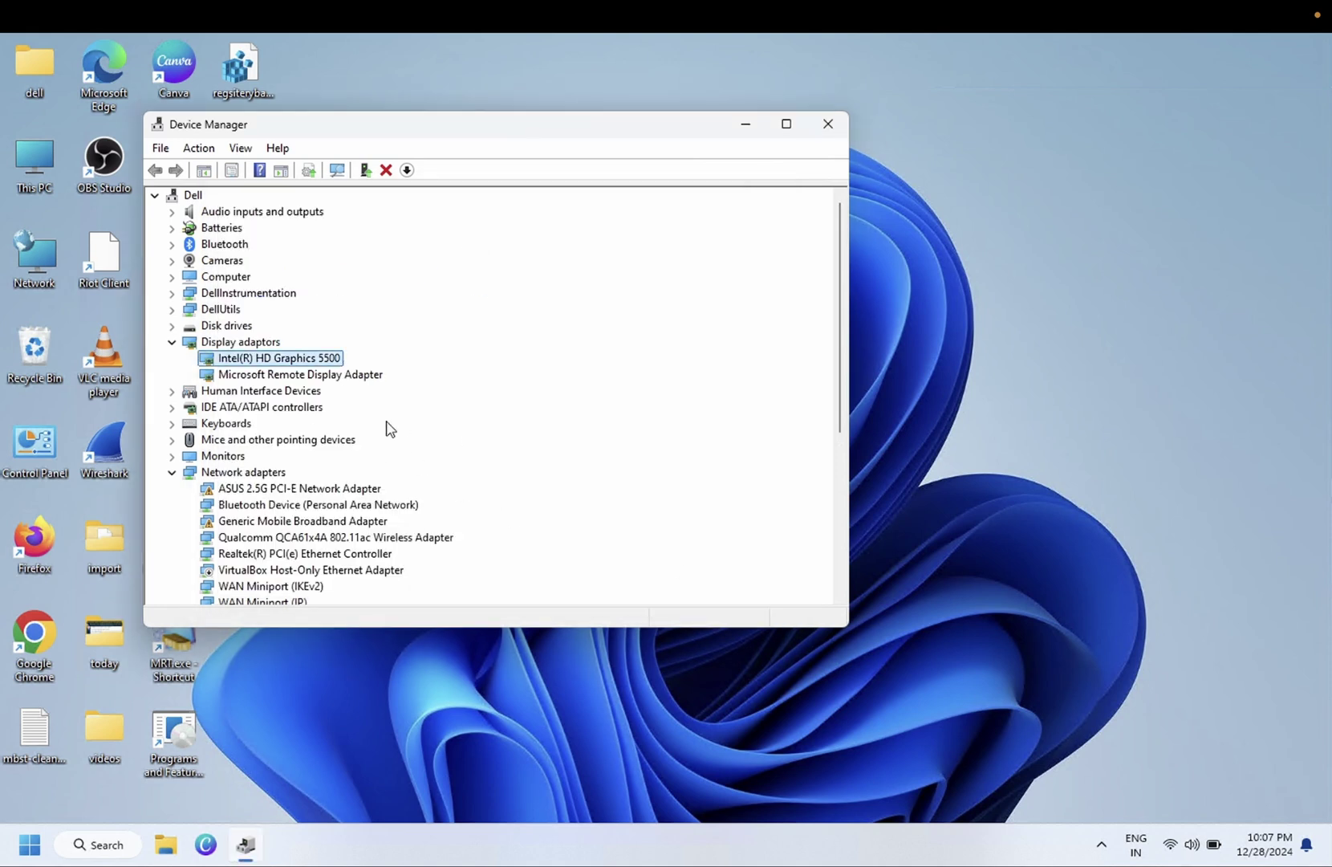
pyautogui.rightClick(310, 368)
pyautogui.click(341, 373)
pyautogui.click(440, 455)
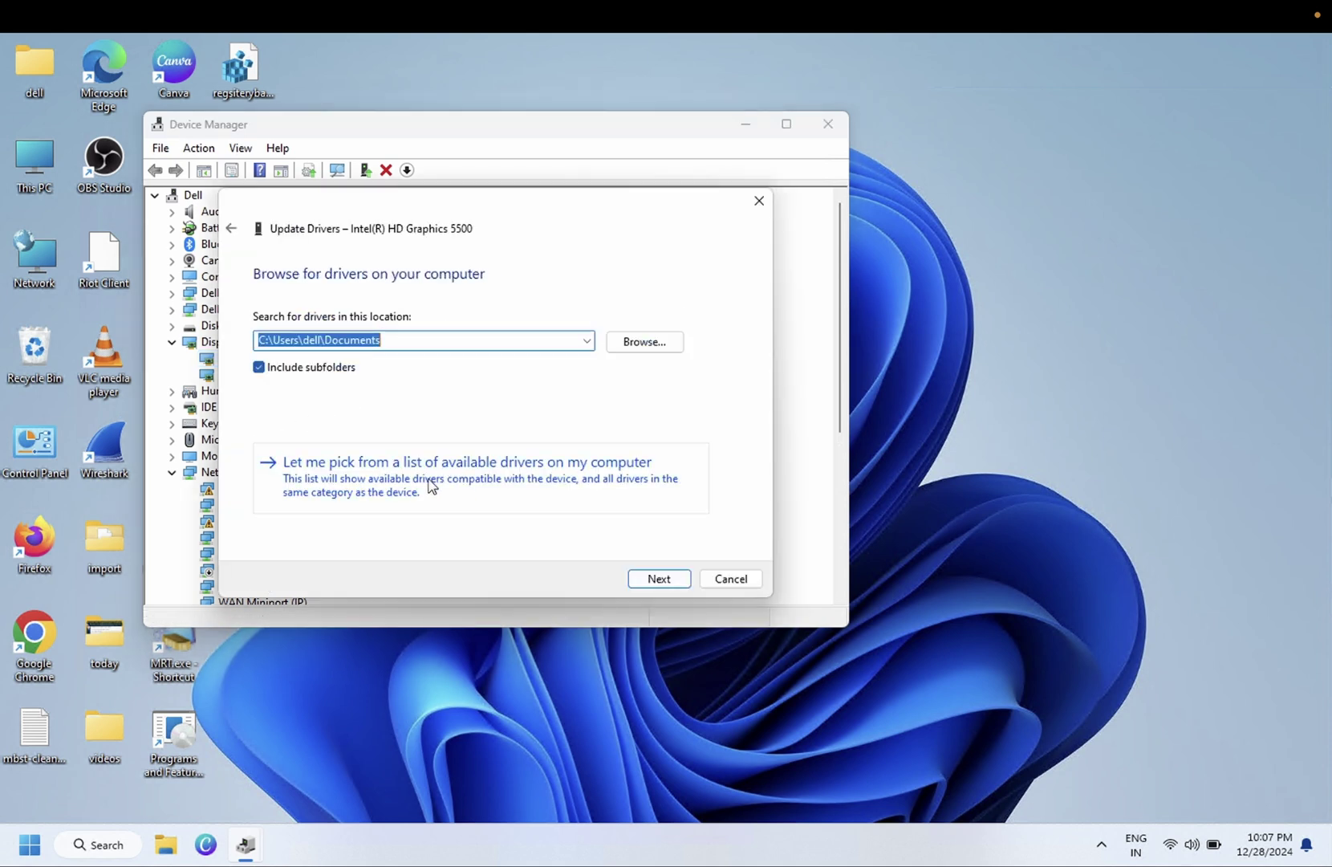
pyautogui.click(290, 450)
pyautogui.click(358, 429)
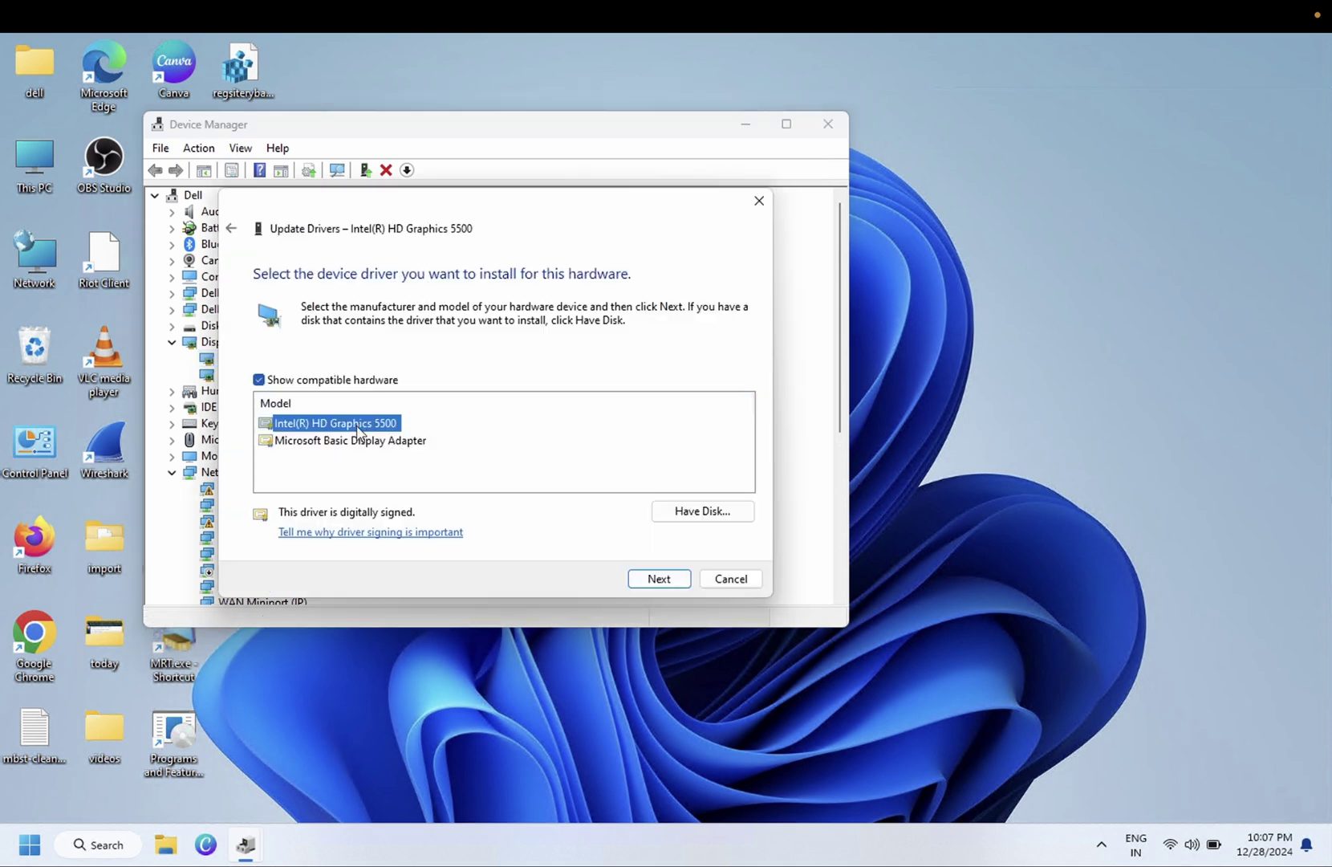
pyautogui.click(648, 580)
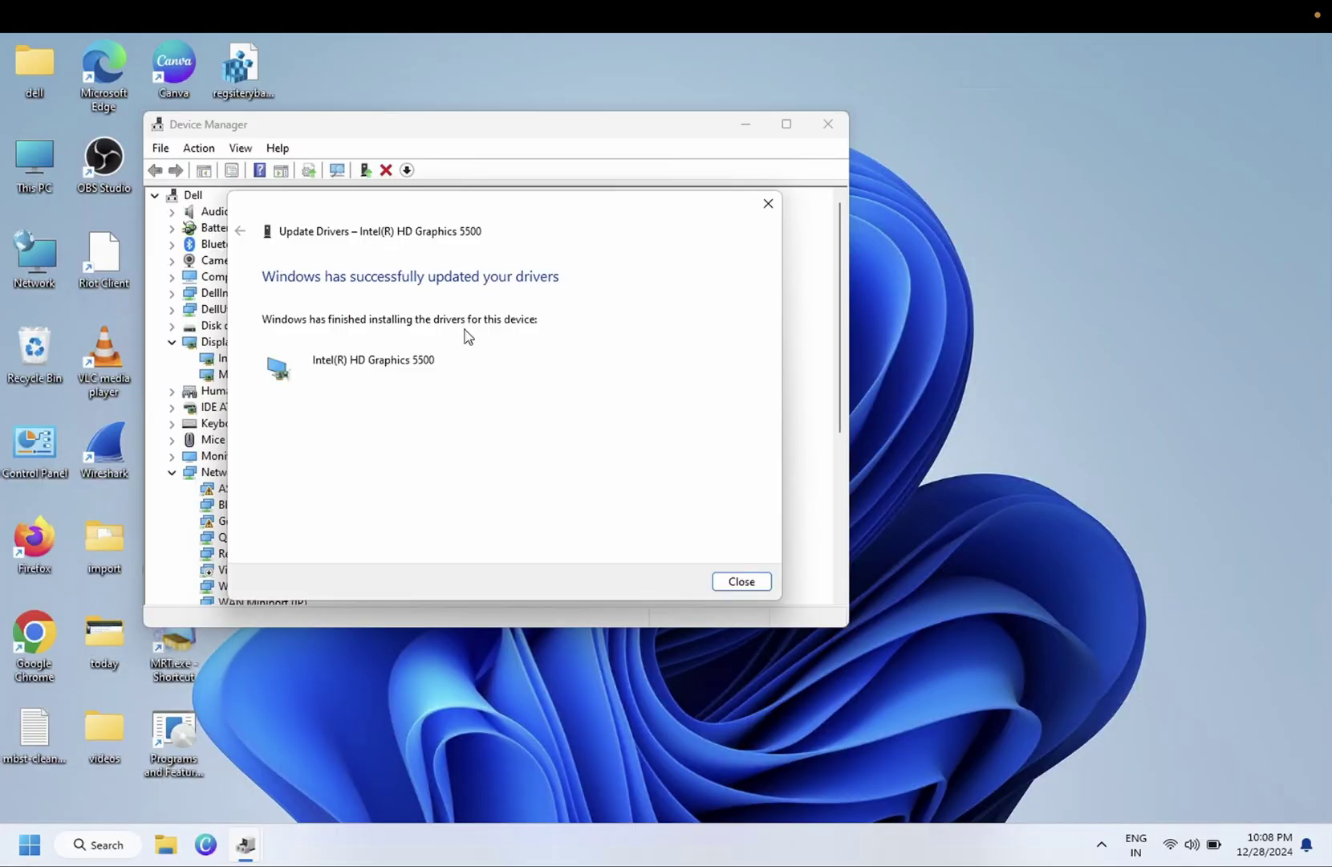
pyautogui.click(732, 581)
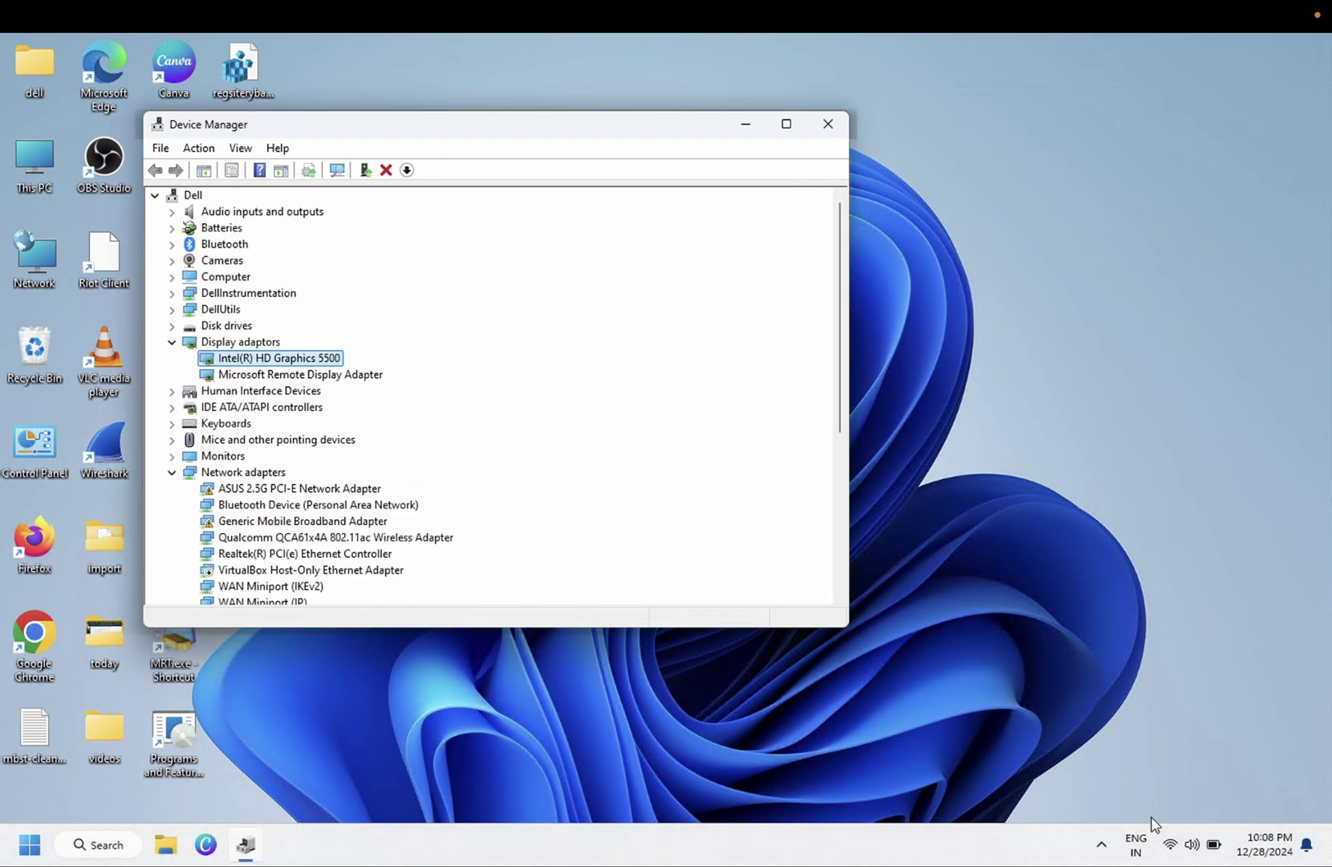
# After checking brightness, uninstall Intel(R) HD Graphics 5500 and accept restarting the PC now
pyautogui.click(1189, 844)
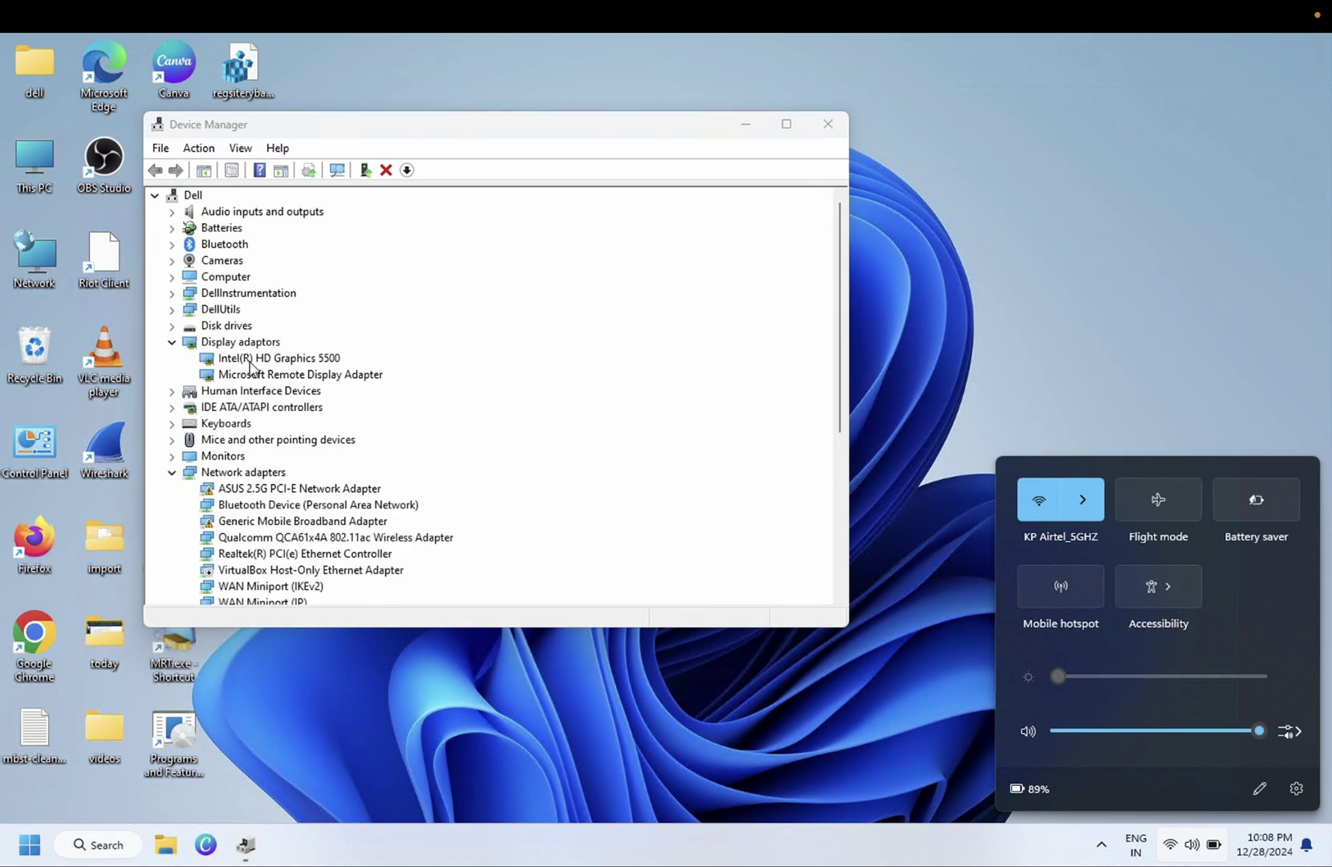
pyautogui.click(251, 361)
pyautogui.rightClick(251, 361)
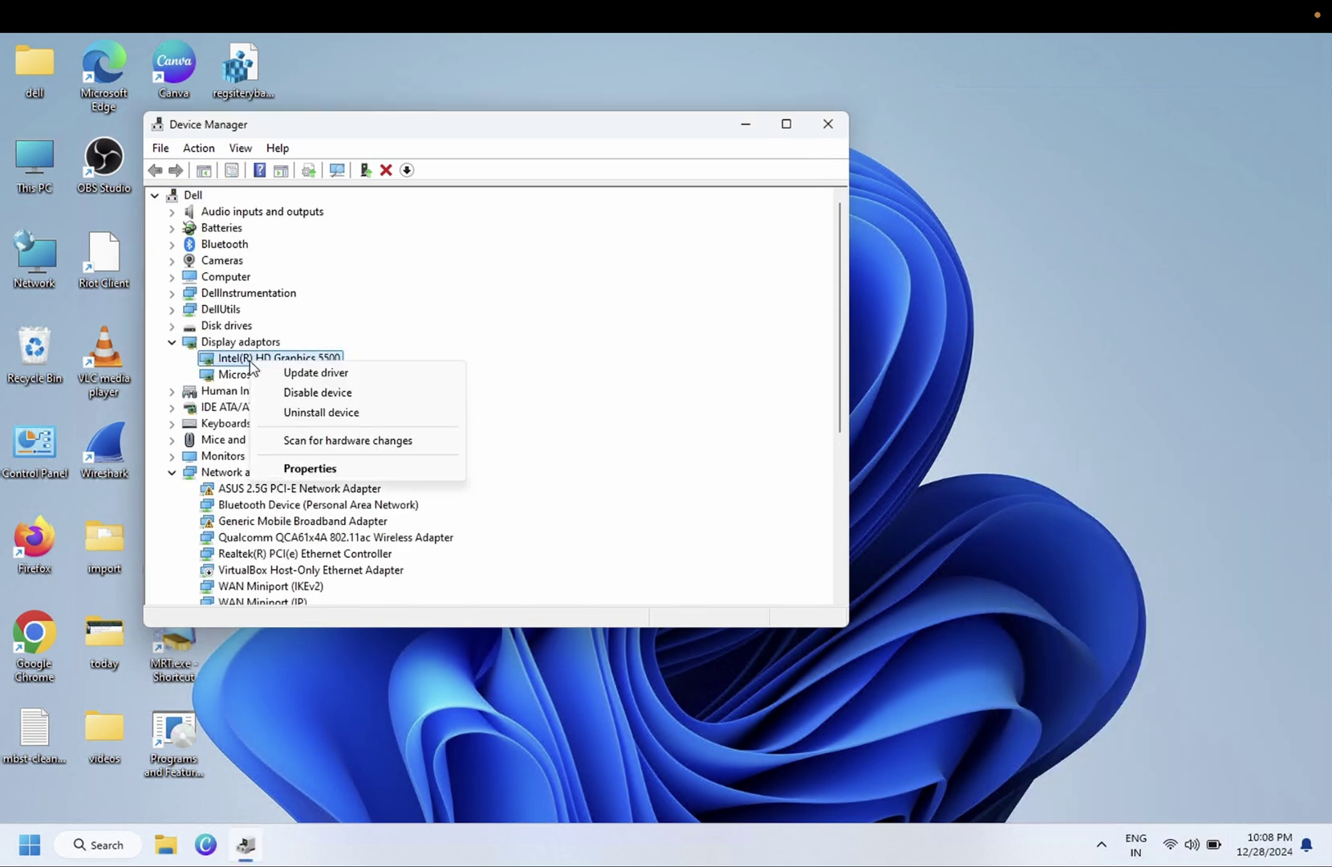
pyautogui.click(313, 412)
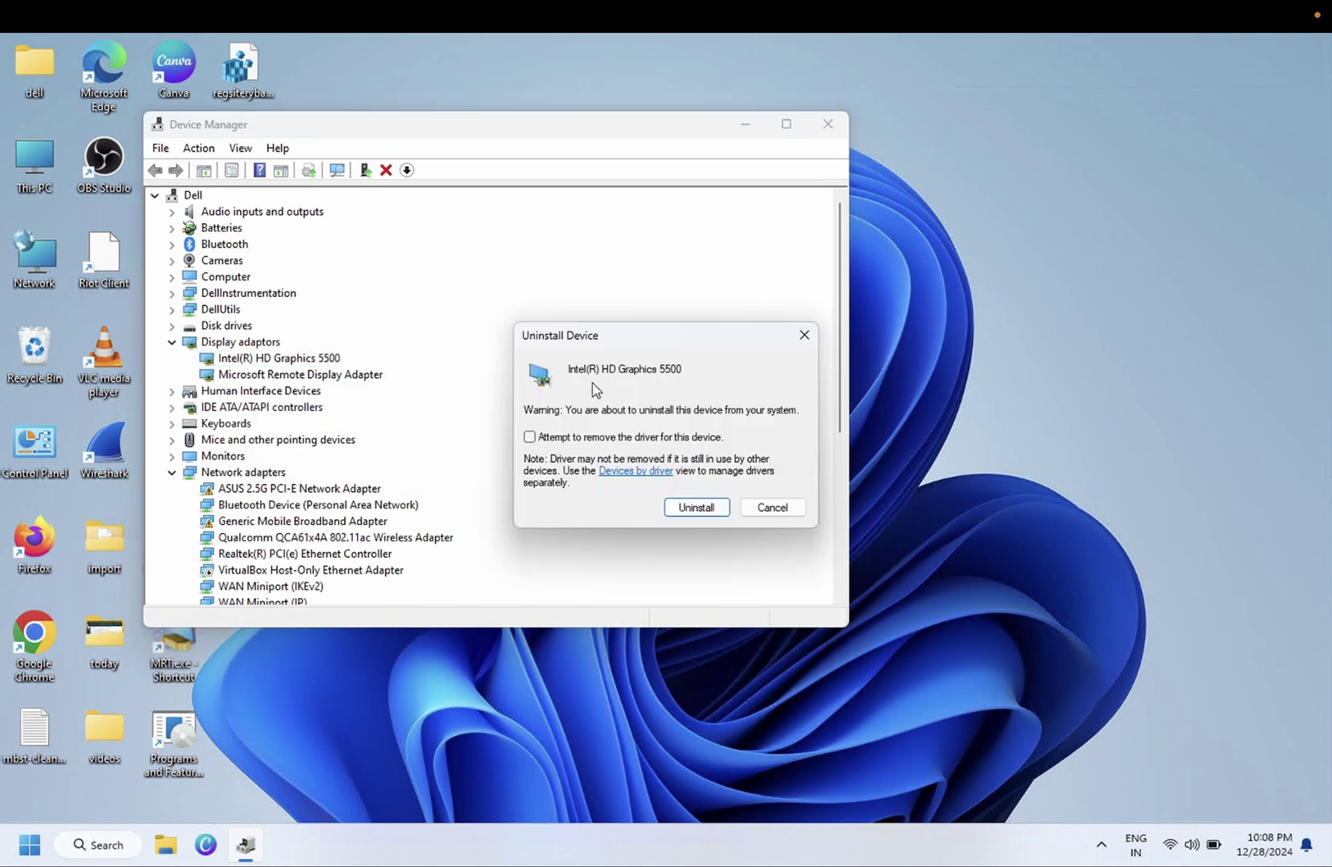
pyautogui.click(715, 509)
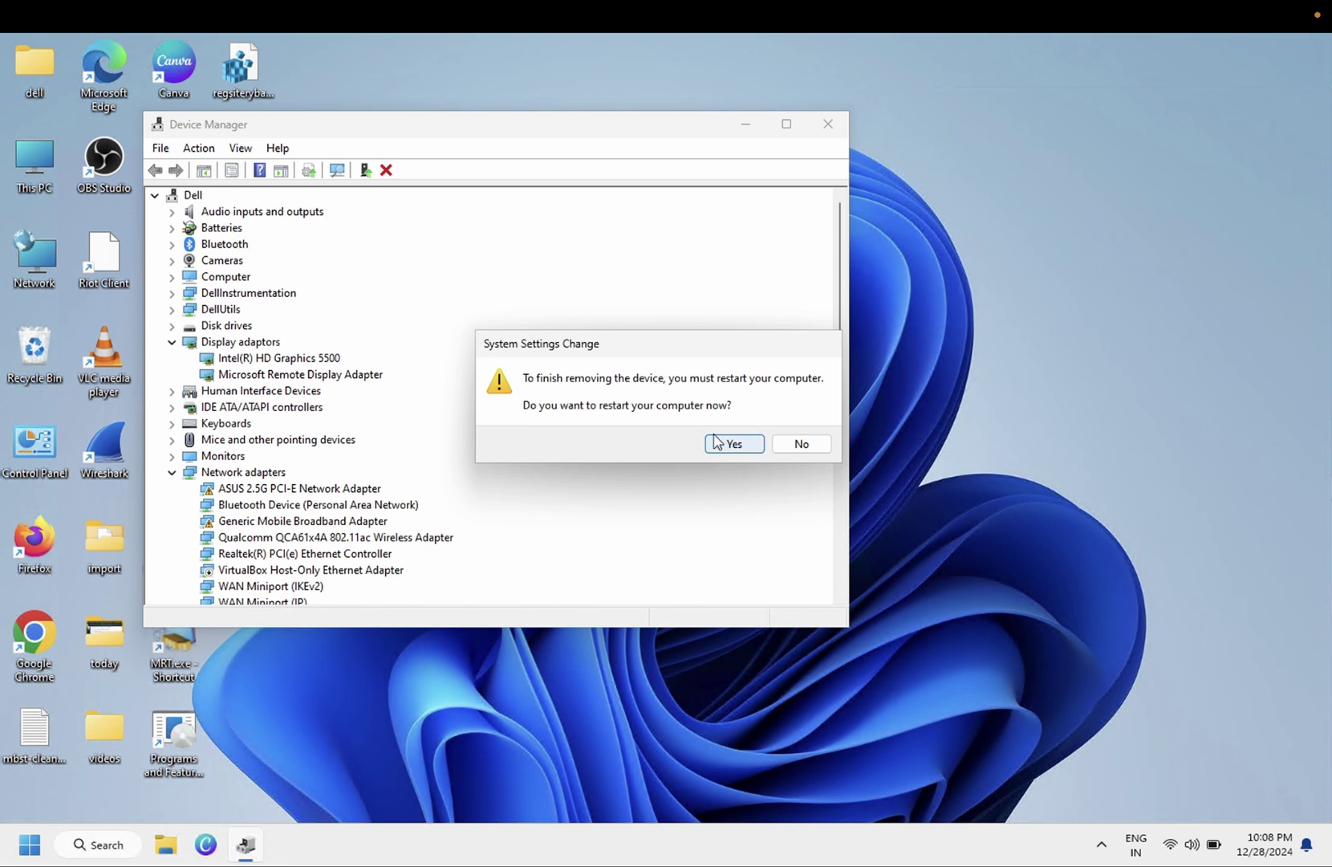
pyautogui.click(725, 457)
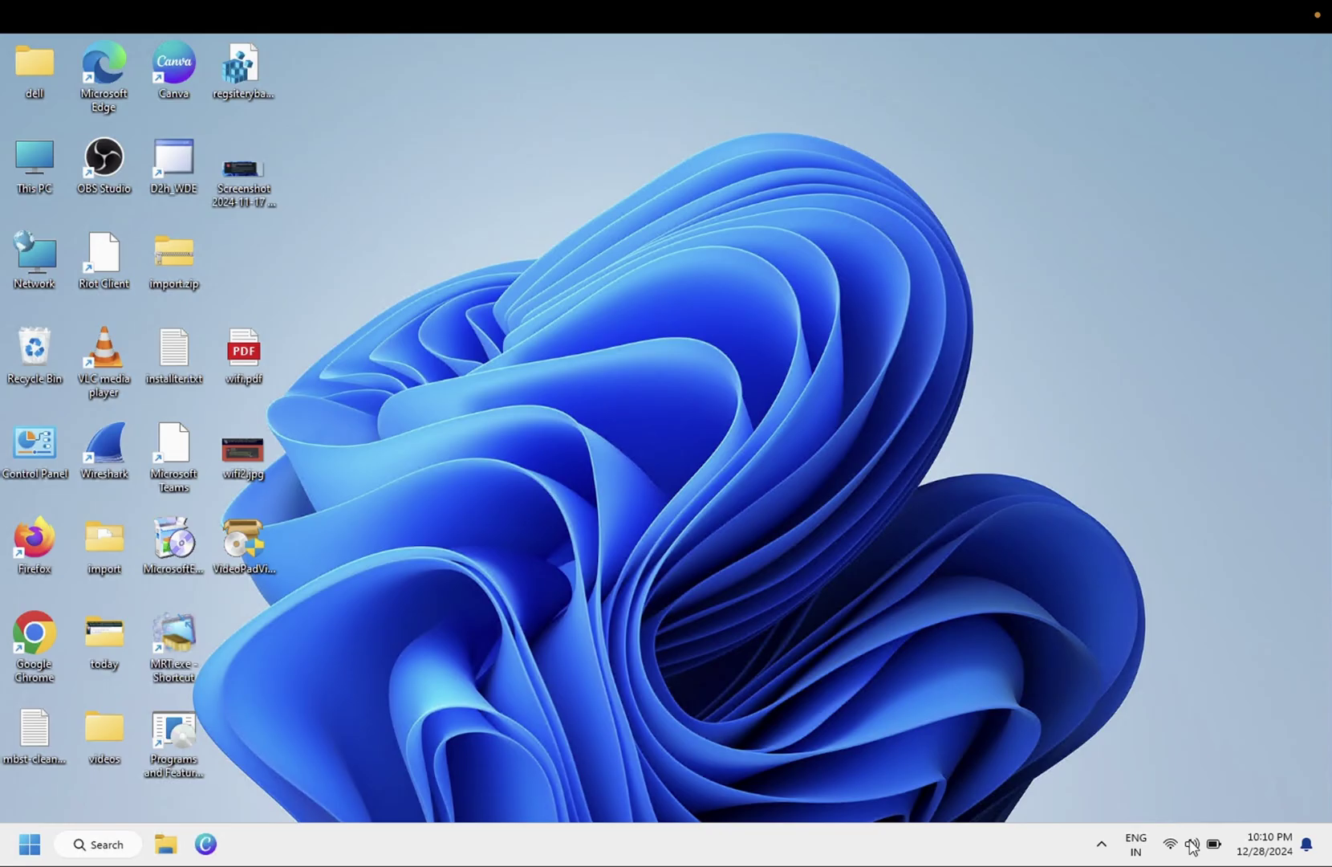
# Reopen Device Manager, select Intel(R) HD Graphics 5500, and confirm the brightness slider now appears
pyautogui.click(1192, 844)
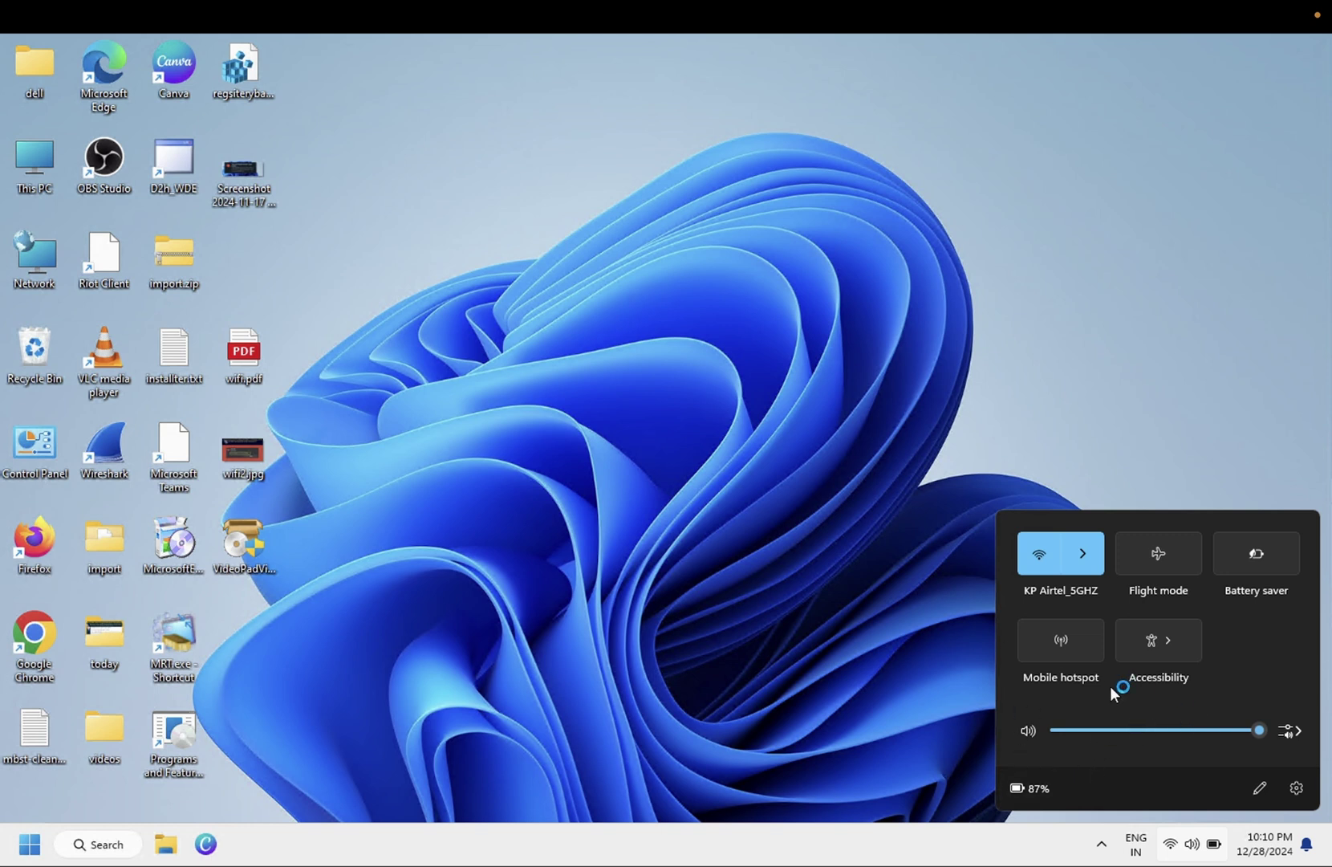
pyautogui.click(837, 377)
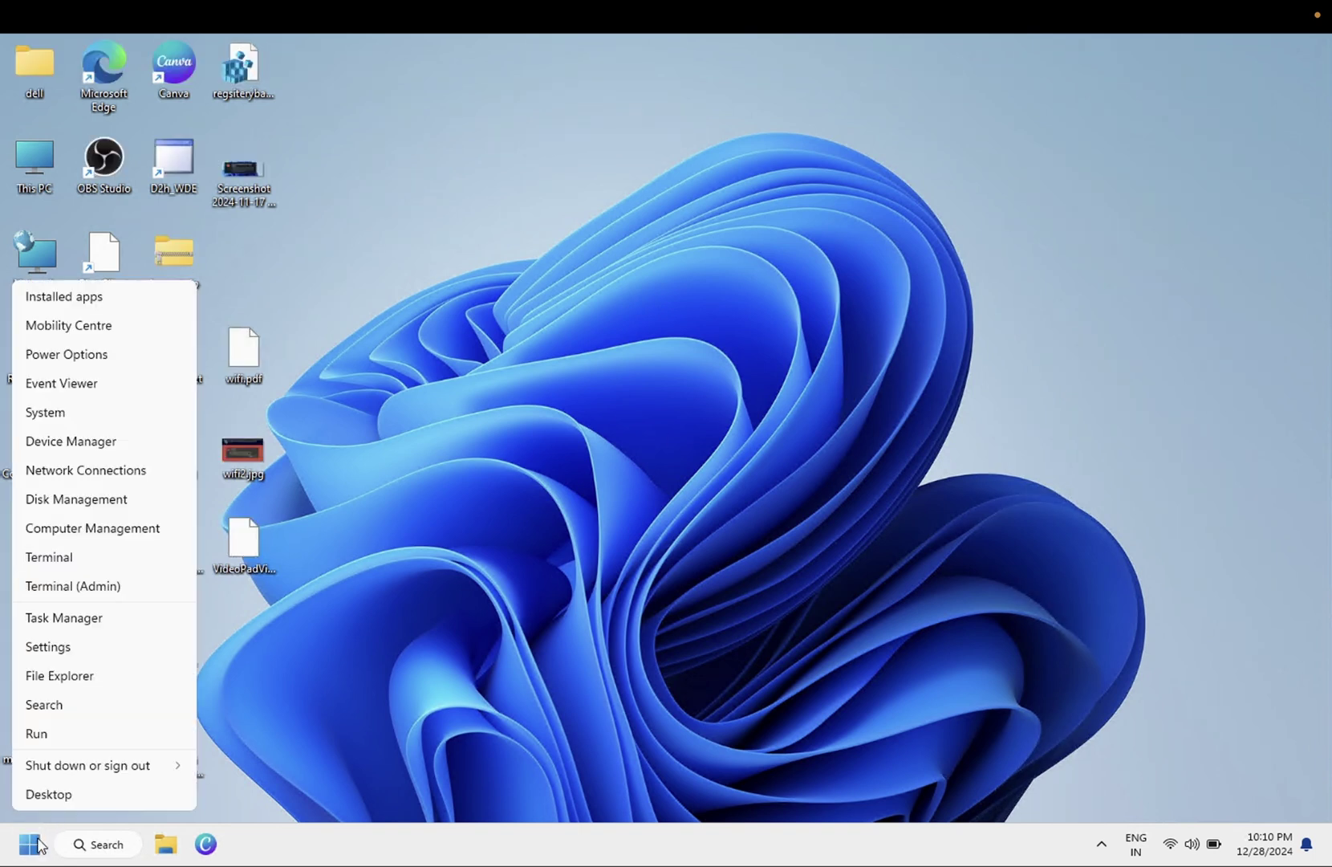
pyautogui.click(72, 441)
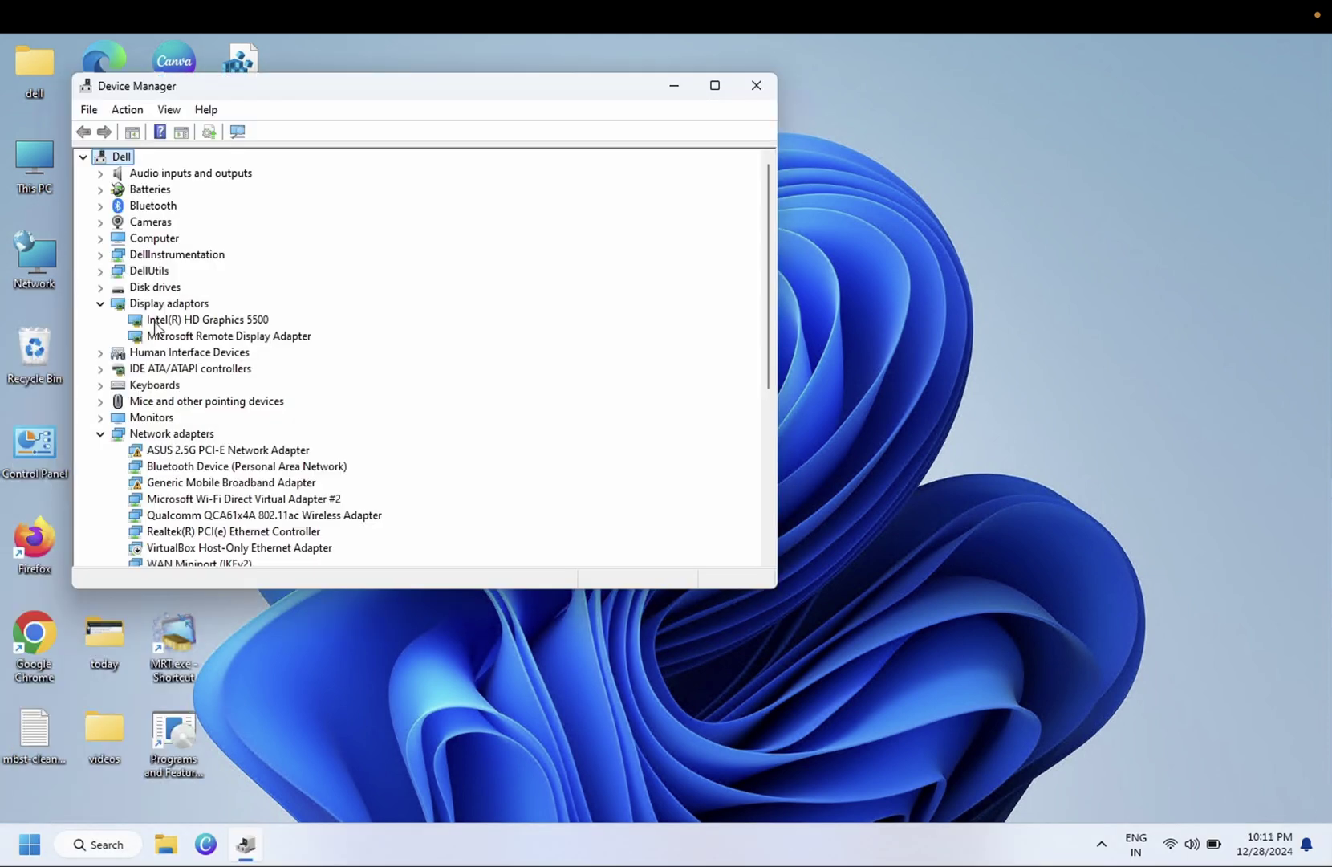
pyautogui.click(230, 321)
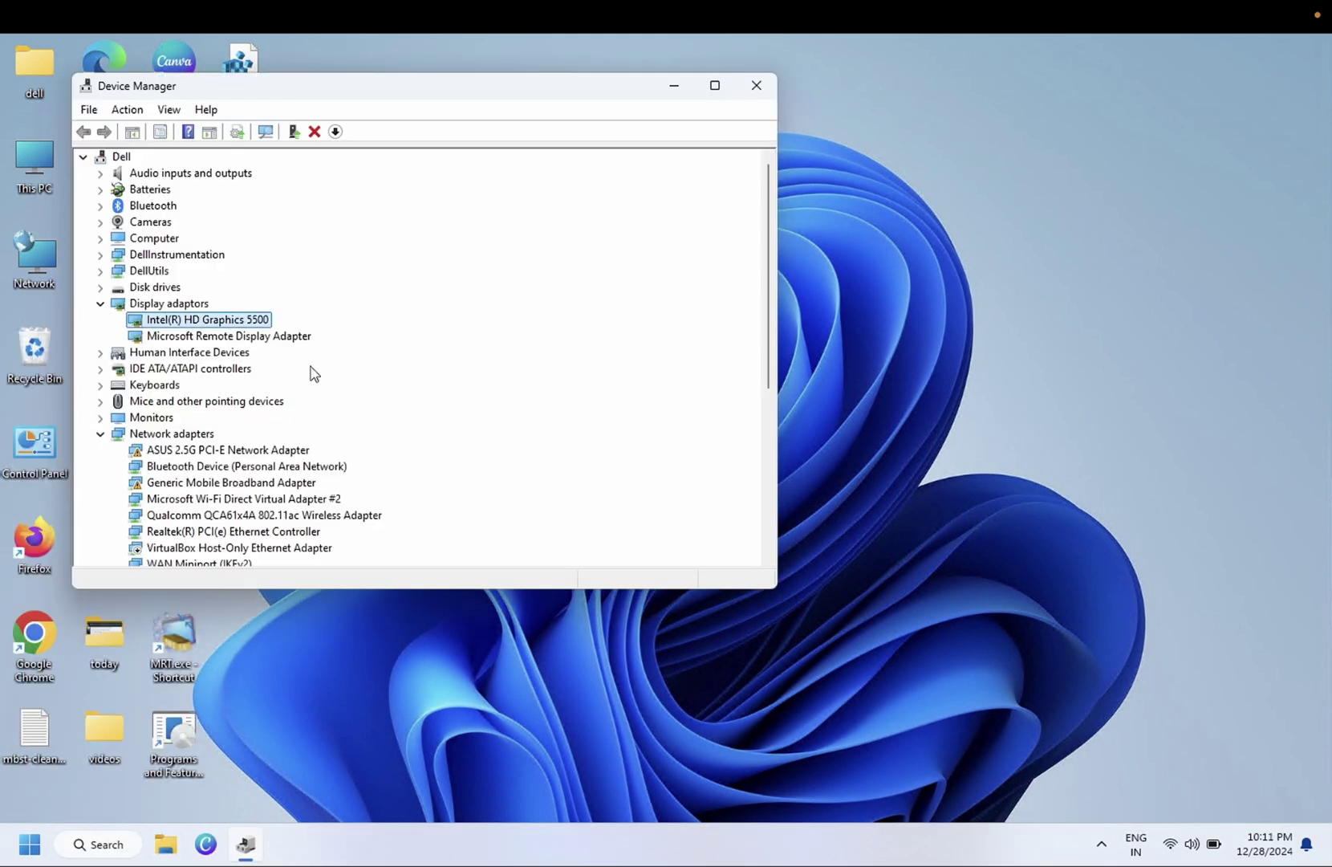
pyautogui.click(1195, 847)
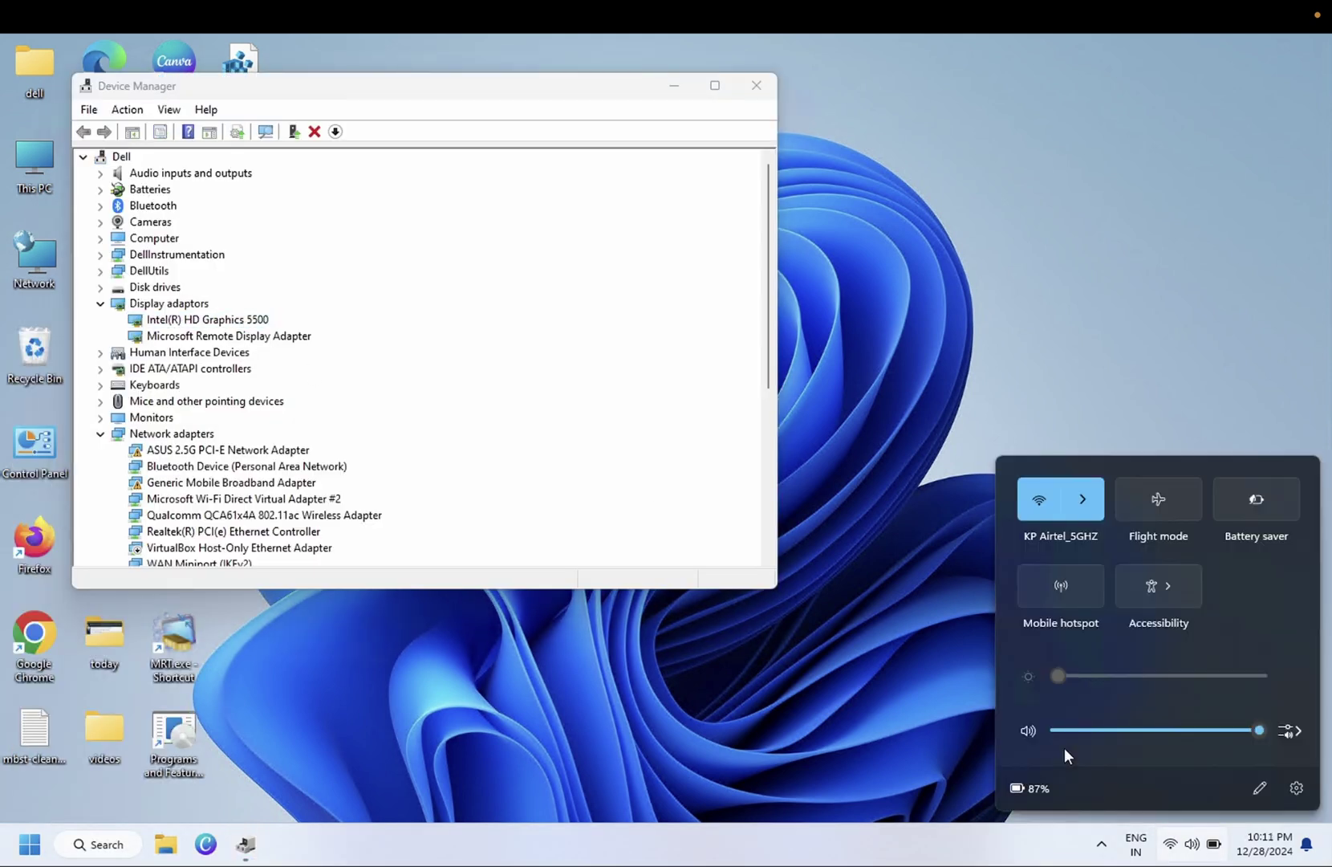
# Minimize Device Manager, maximize Chrome and search 'dell driver download' for Dell's Drivers & Downloads page
pyautogui.click(676, 86)
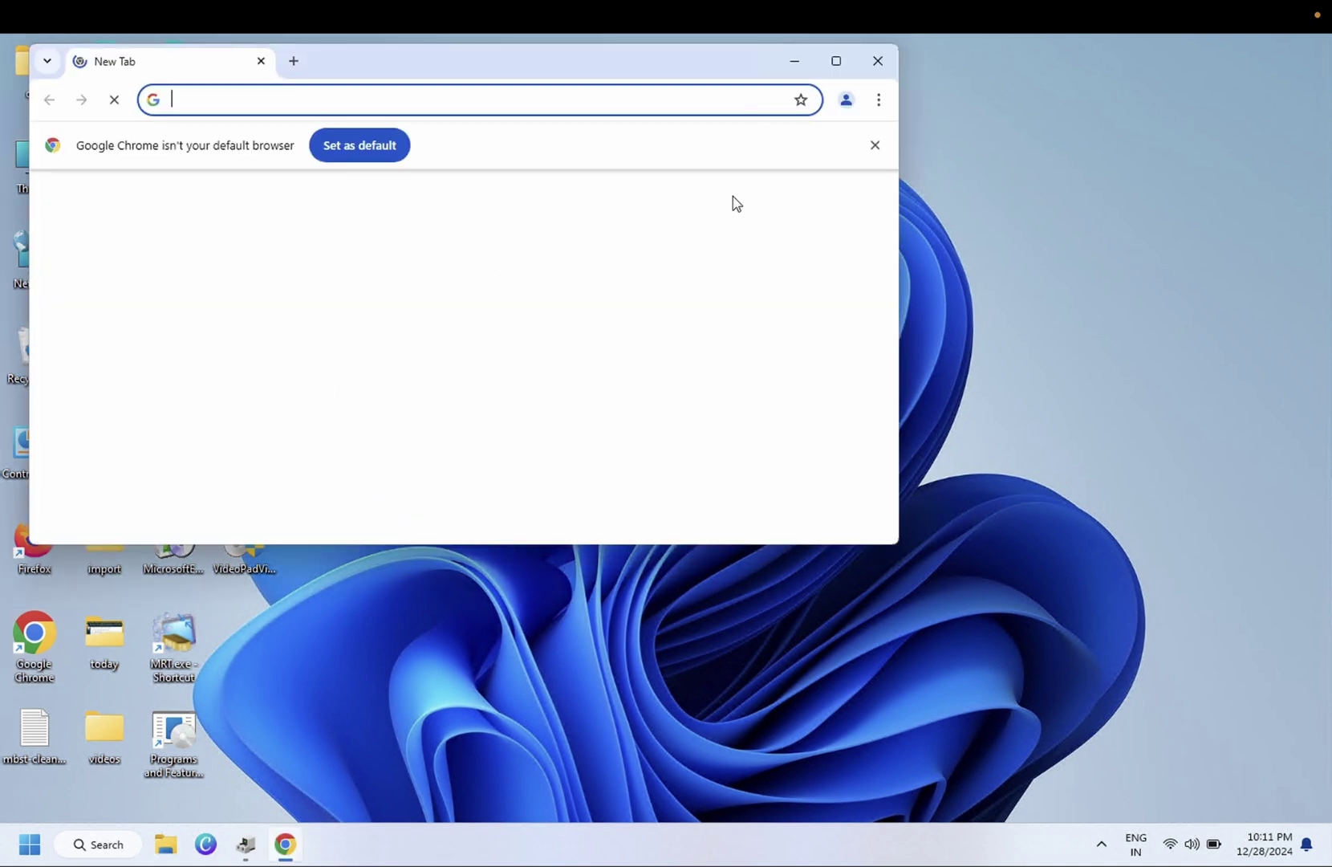
pyautogui.click(837, 65)
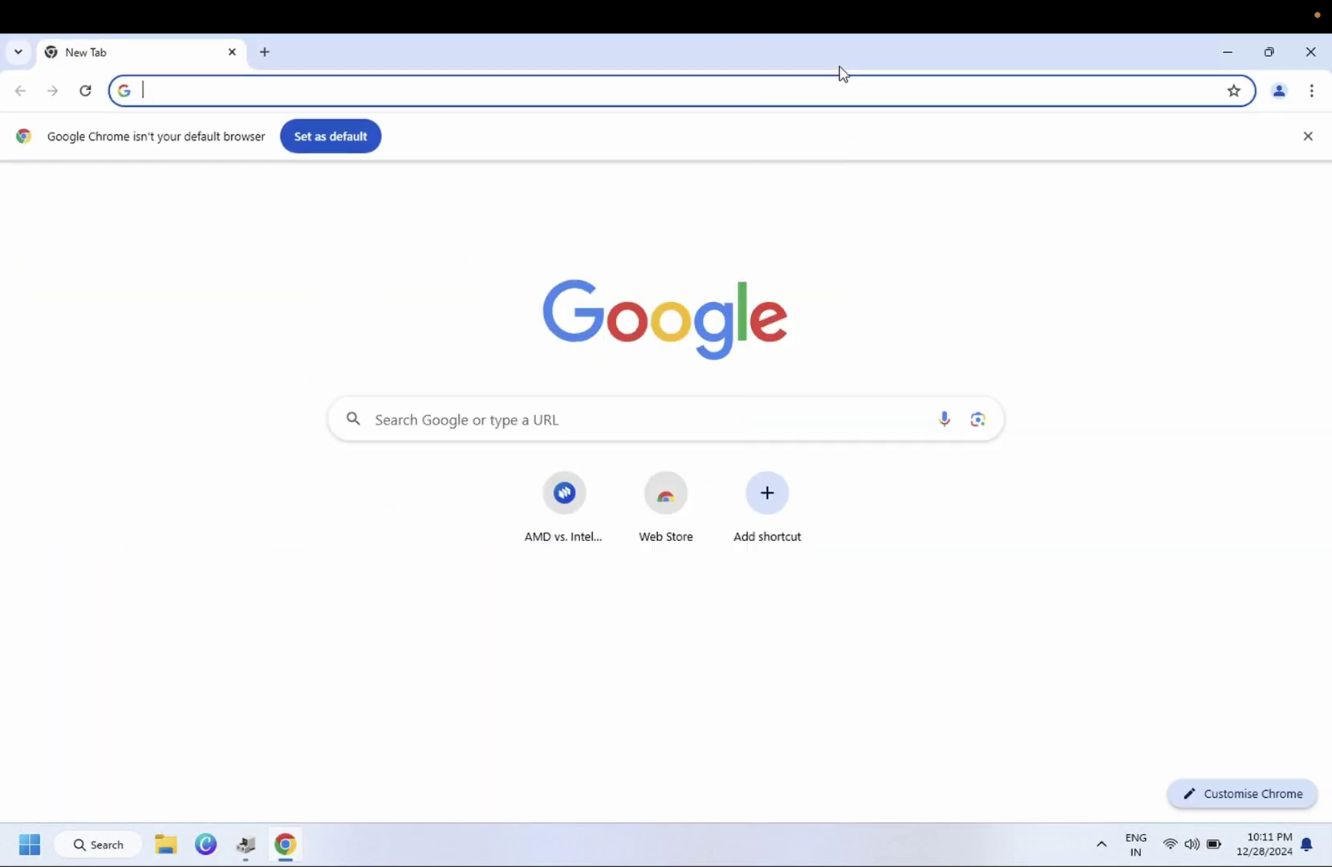
pyautogui.click(308, 96)
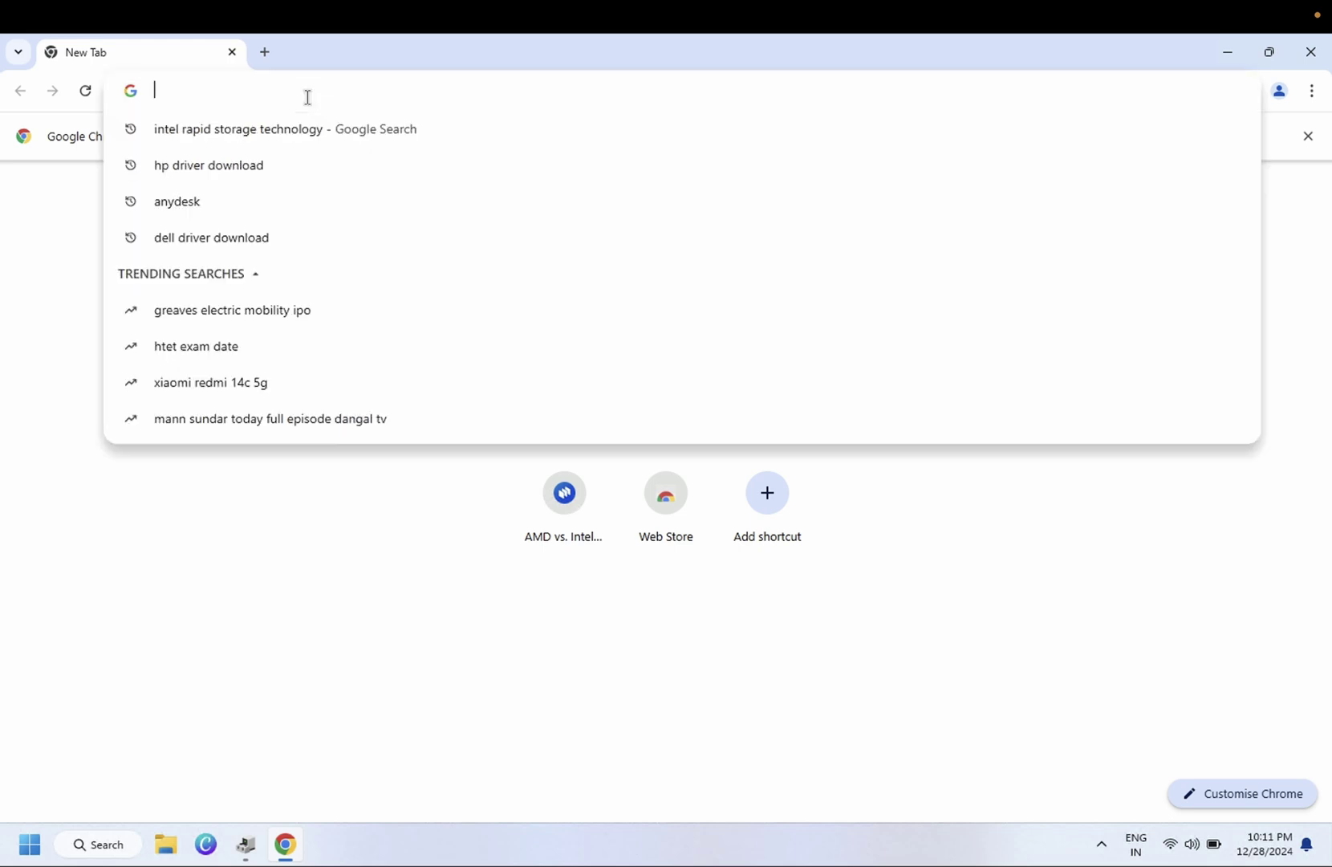
pyautogui.write('dell driver download')
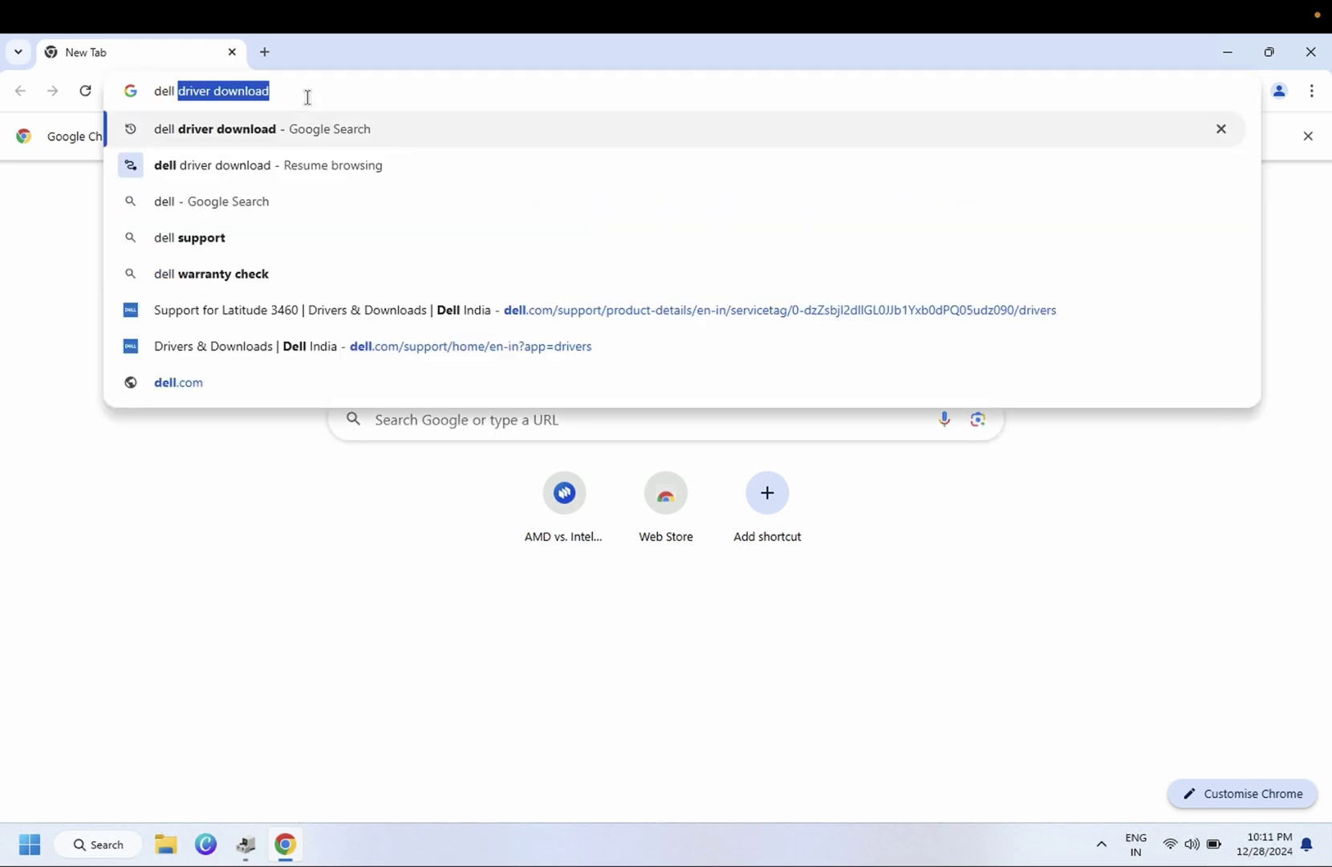
pyautogui.press('Return')
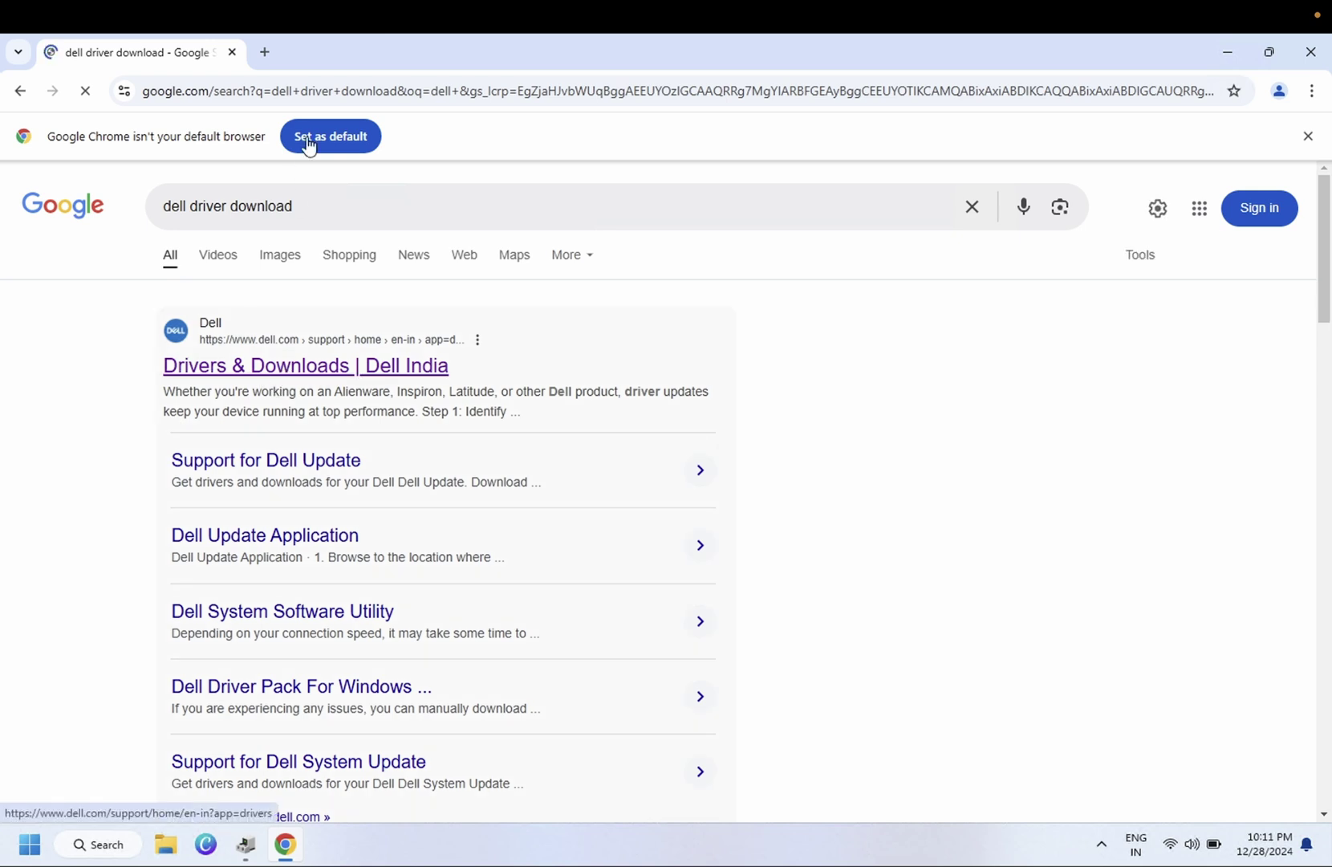
# In a new tab, search 'hp driver download' and open HP's official drivers page
pyautogui.click(265, 54)
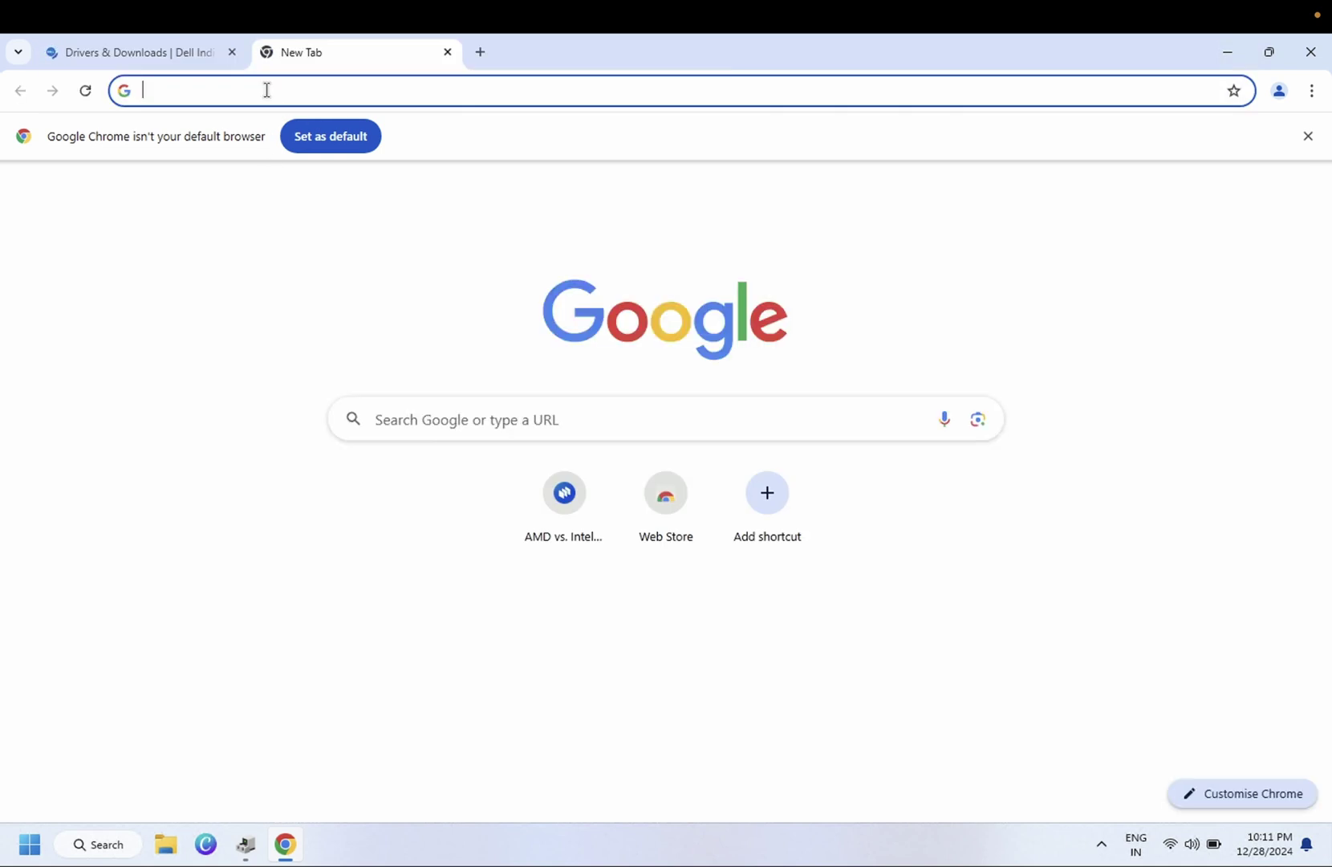
pyautogui.click(267, 90)
pyautogui.write('hp driver download')
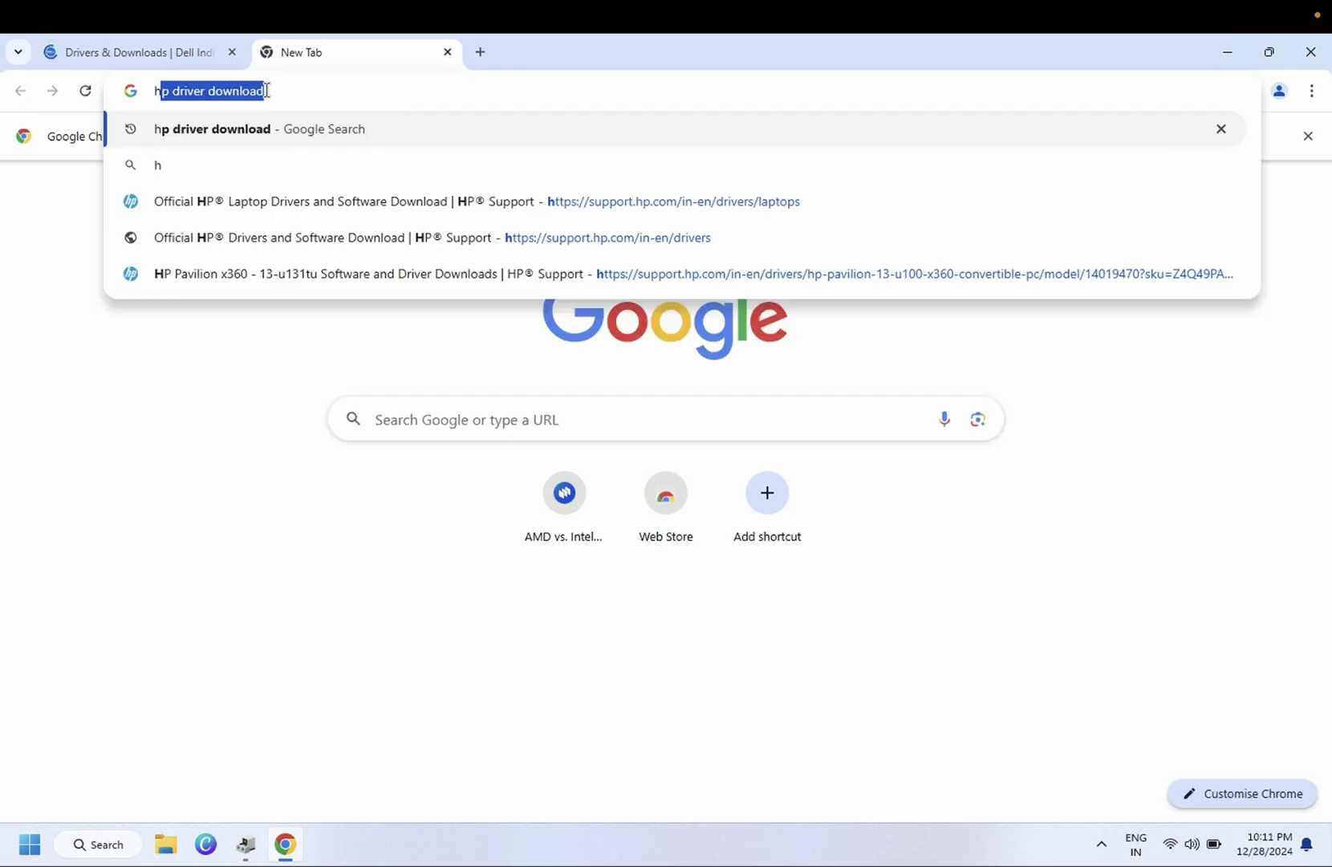
pyautogui.press('Return')
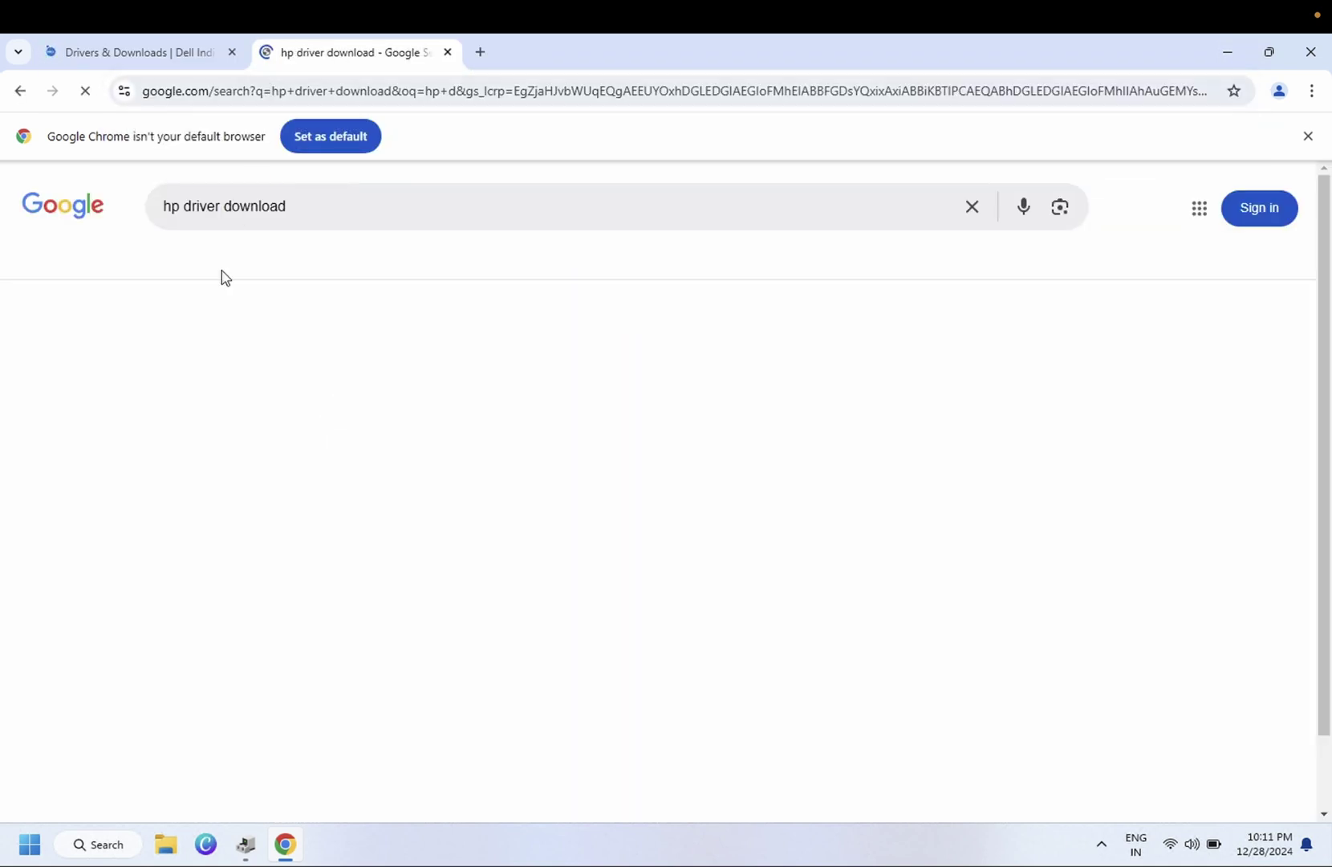
pyautogui.click(277, 369)
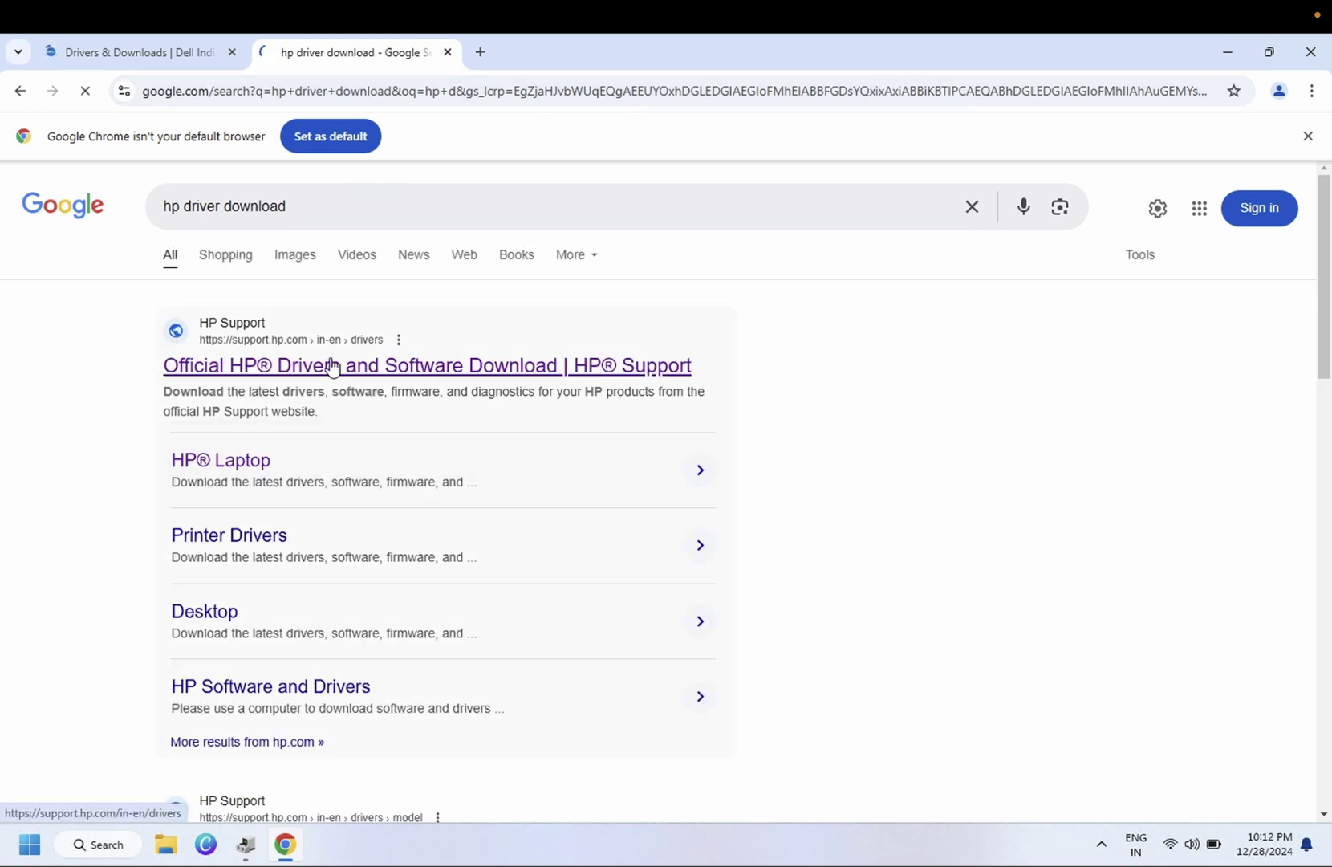
# Return to the Dell tab and search Windows for 'cmd'
pyautogui.click(137, 58)
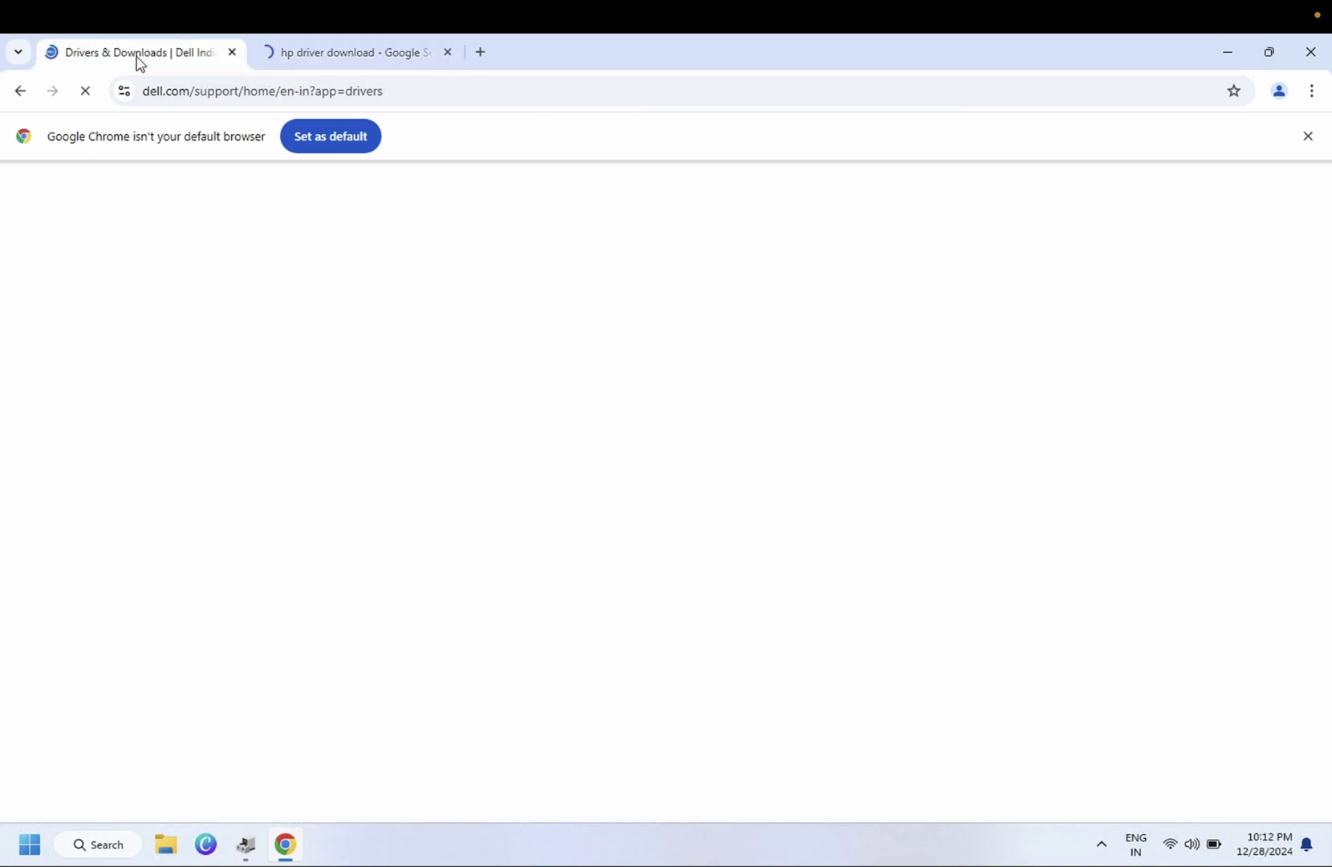
pyautogui.click(112, 853)
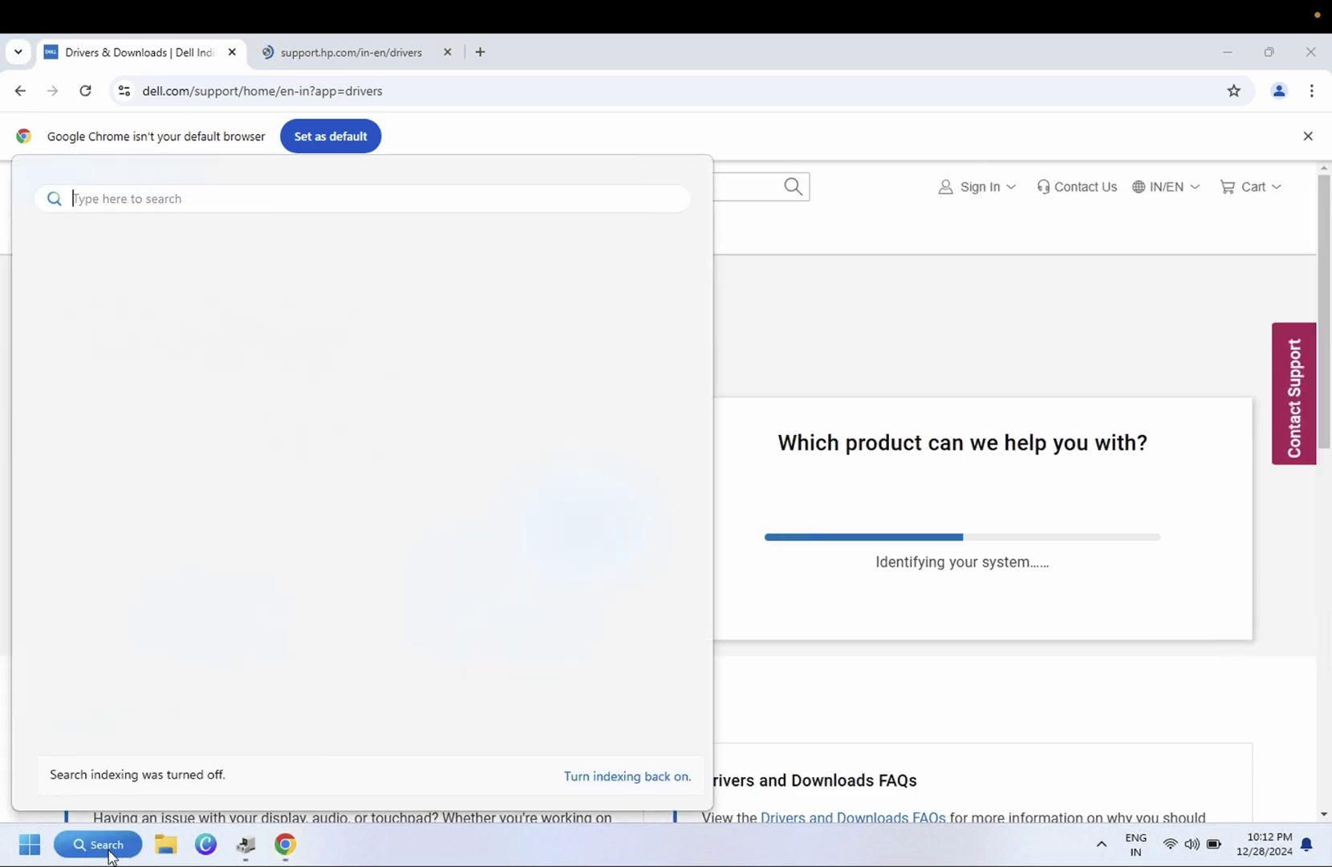
pyautogui.write('cmd')
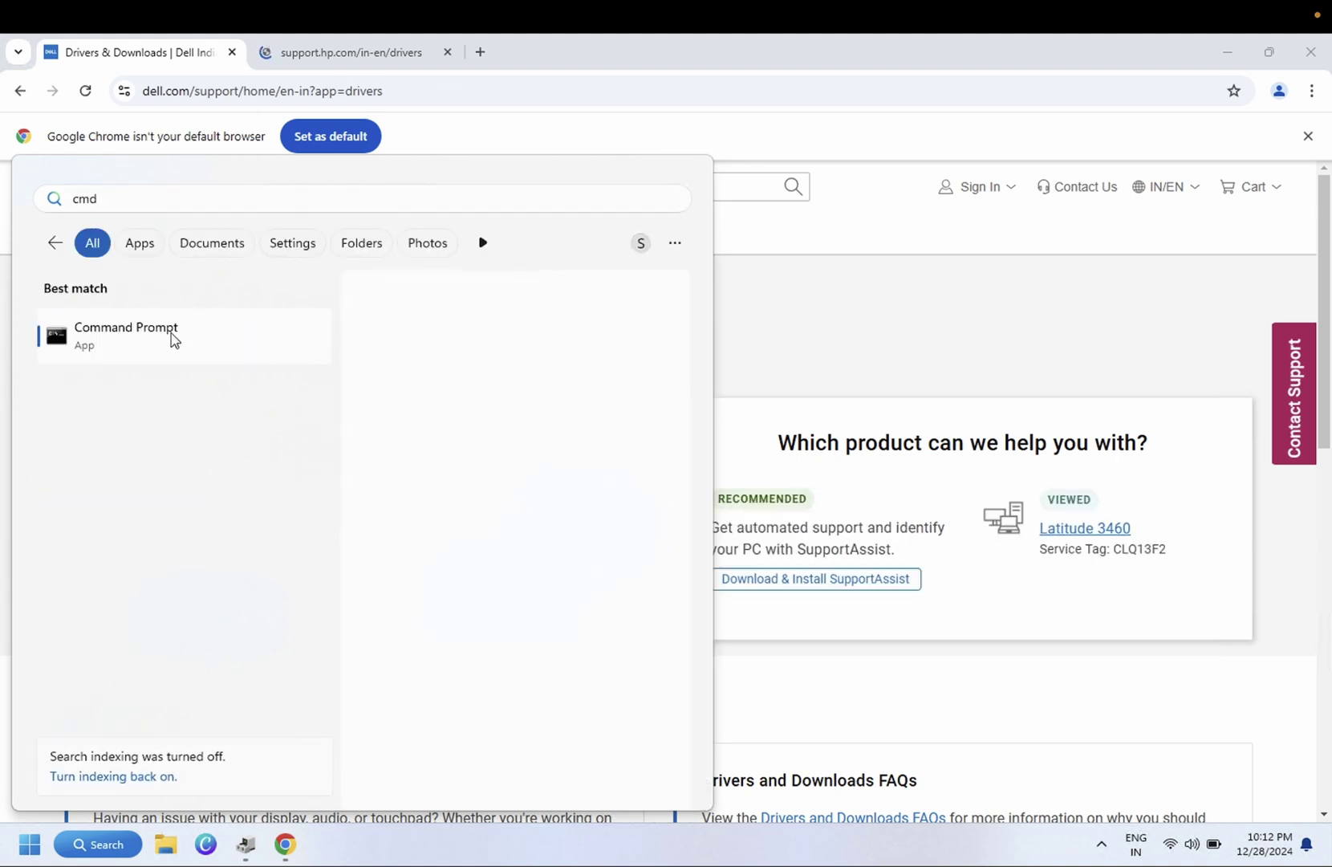
# Launch Command Prompt, then pick Laptop on HP's page and view its product-label help
pyautogui.click(171, 333)
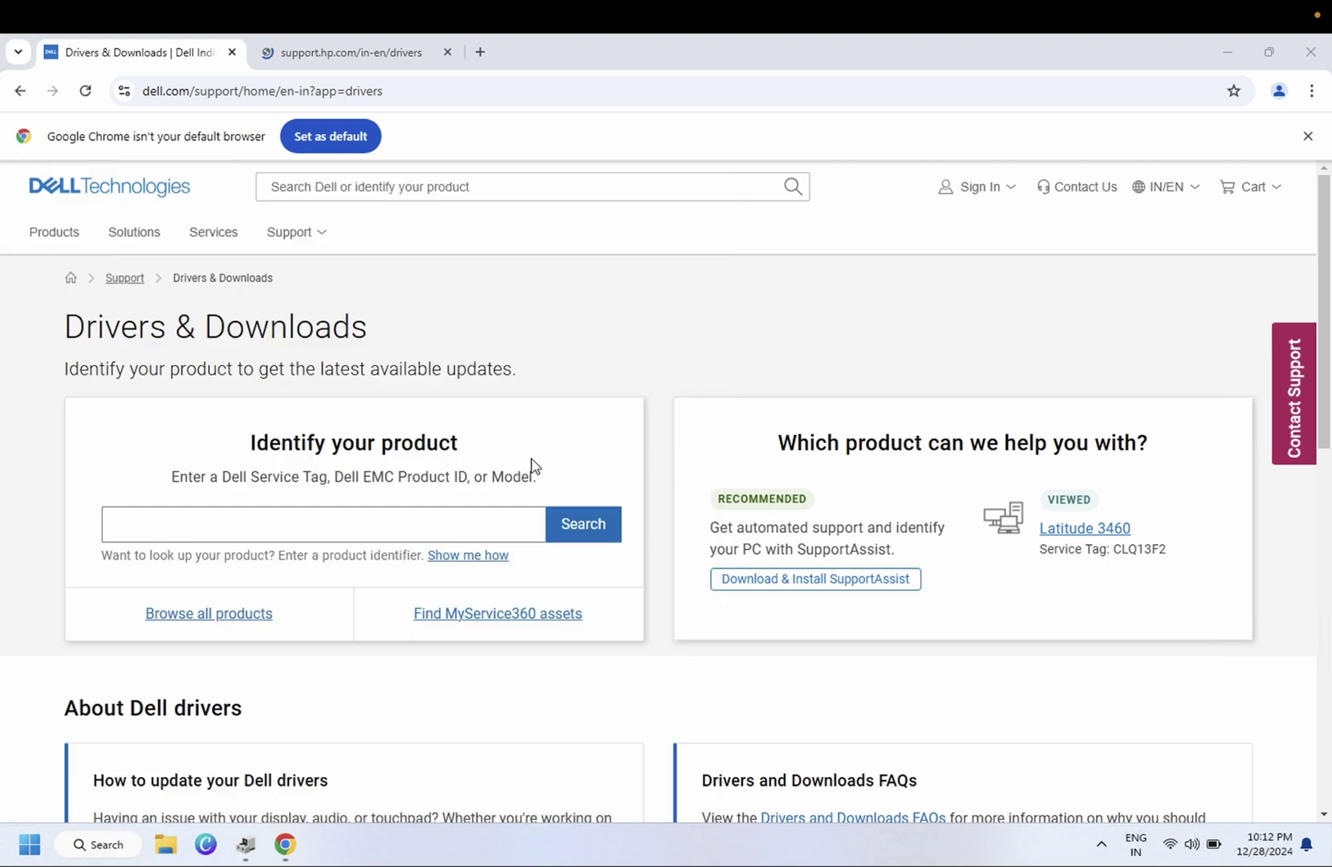
pyautogui.click(325, 53)
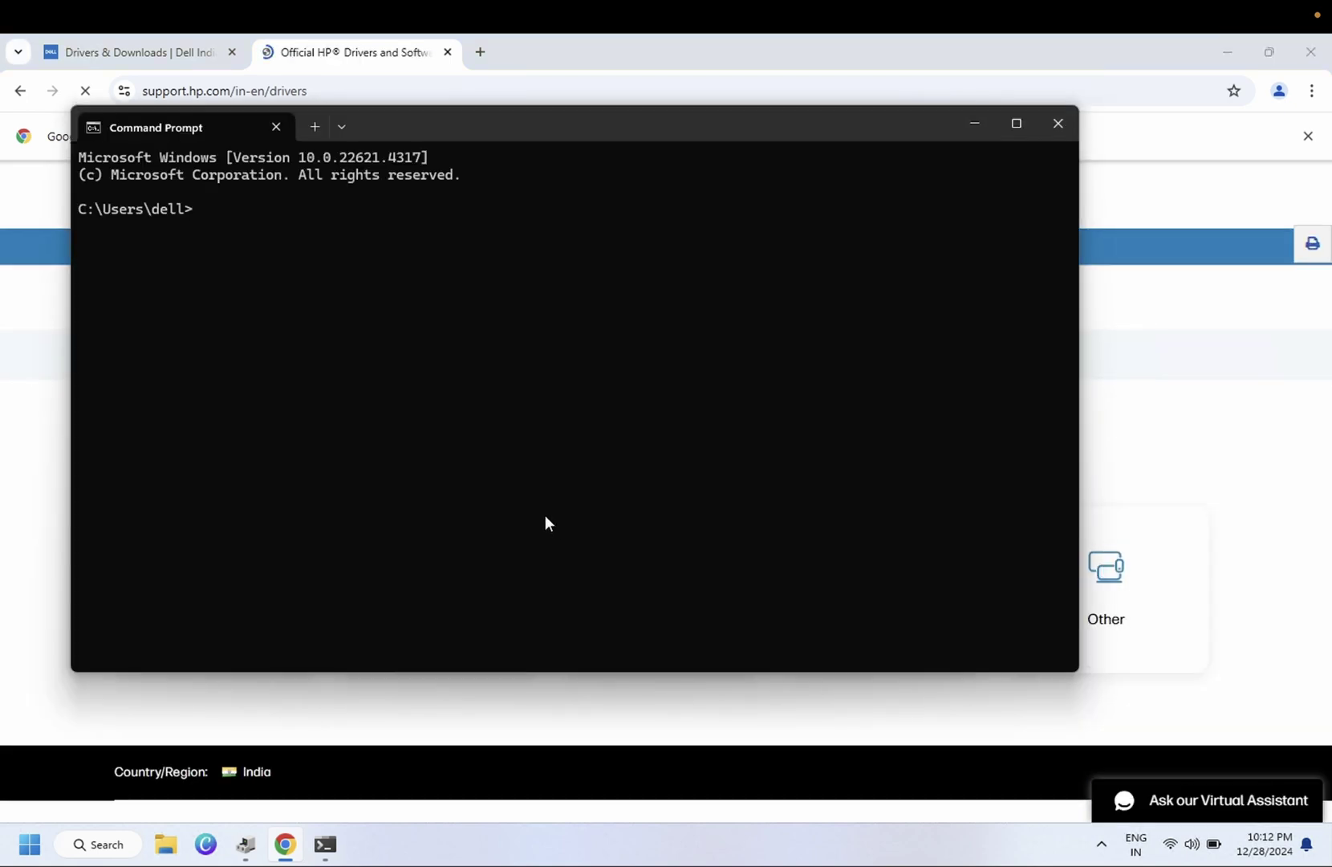
pyautogui.click(974, 136)
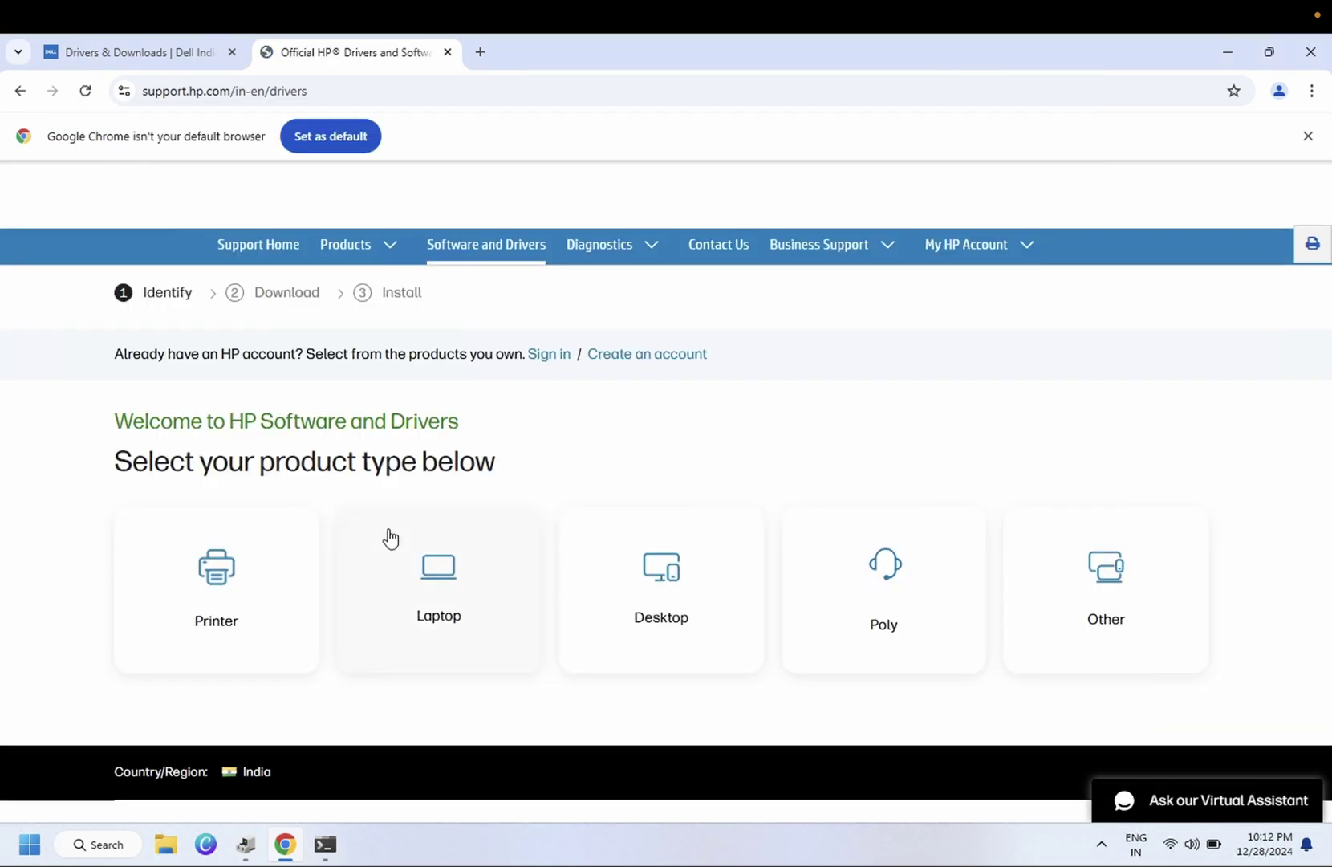
pyautogui.click(437, 591)
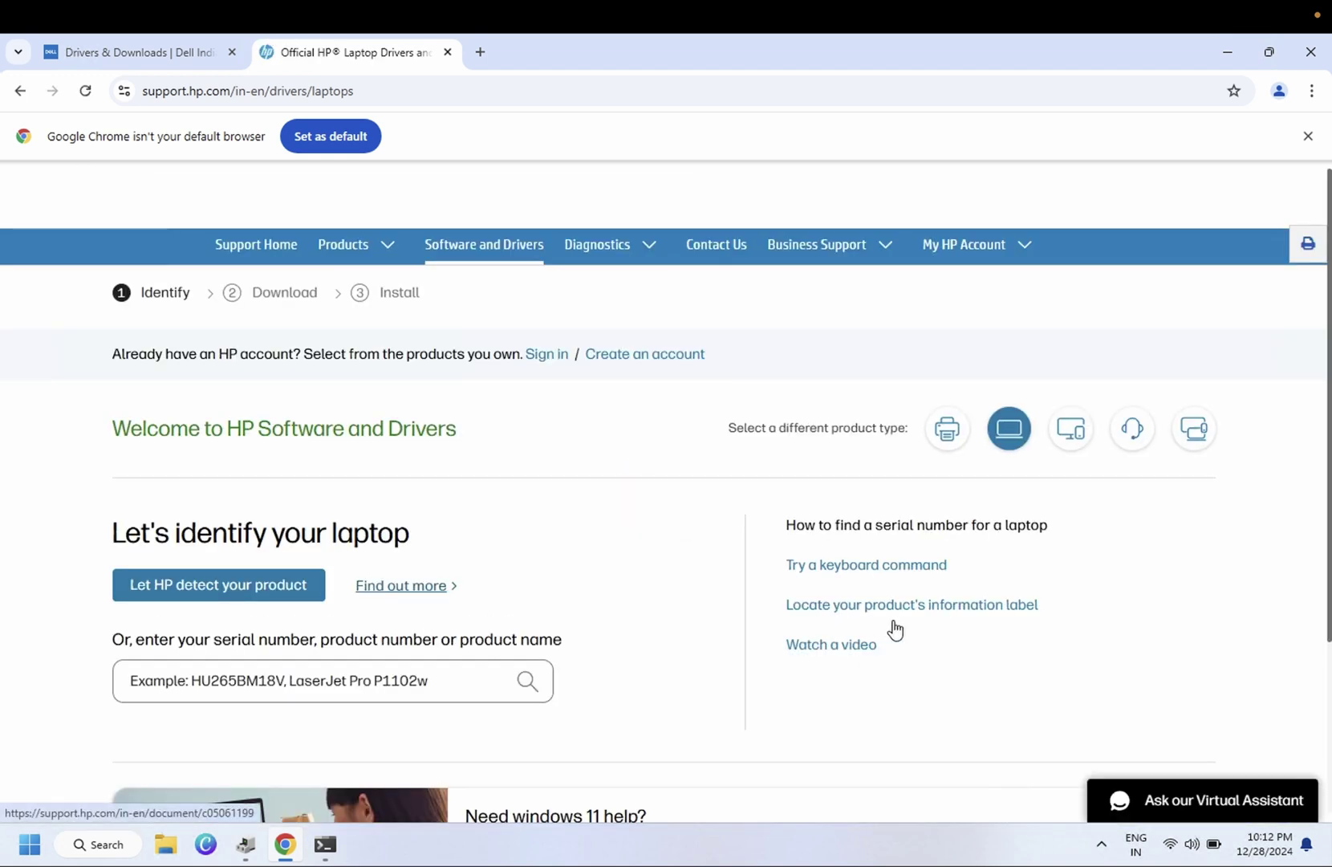
pyautogui.click(875, 608)
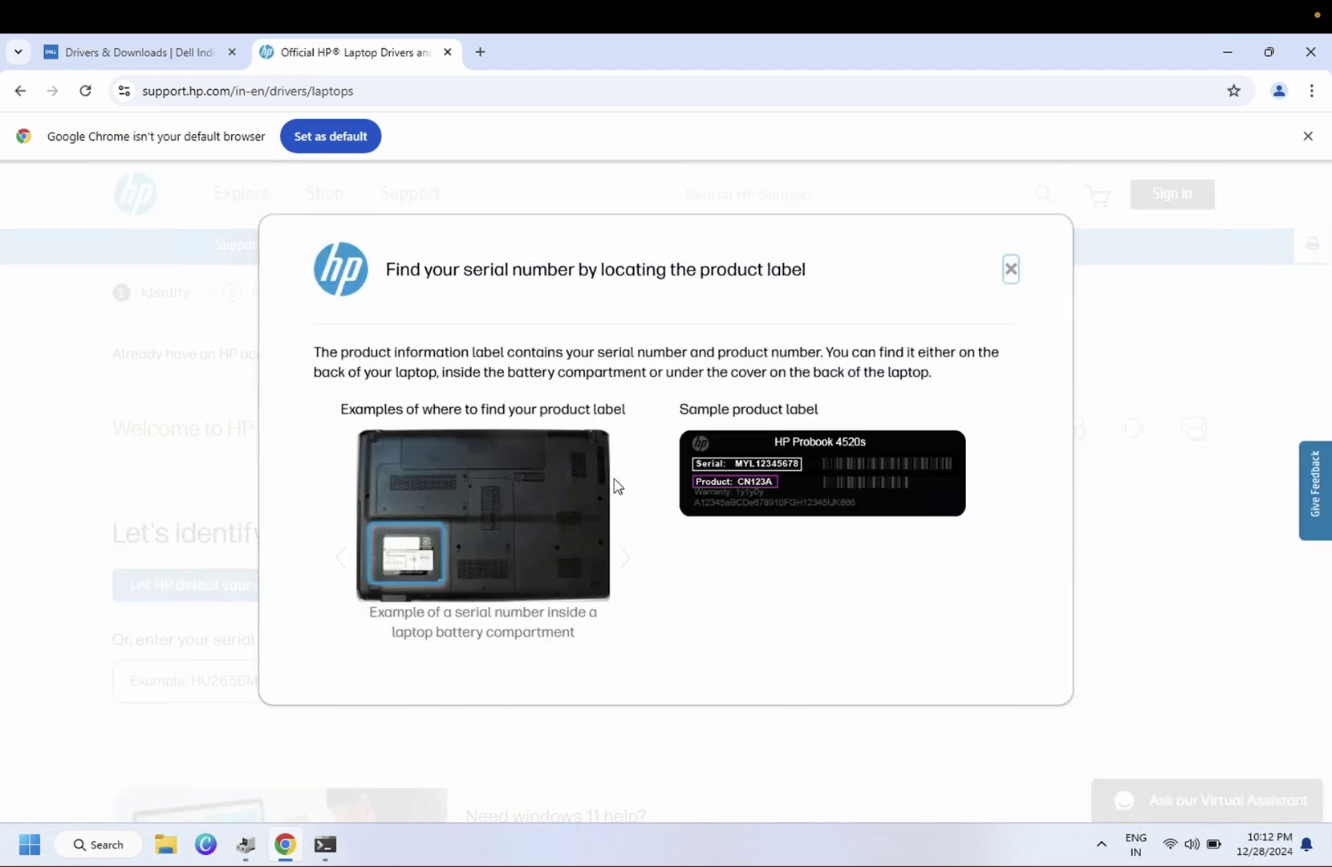
# Copy the service tag from the wmic csproduct output and select the model name Latitude 3460
pyautogui.click(327, 846)
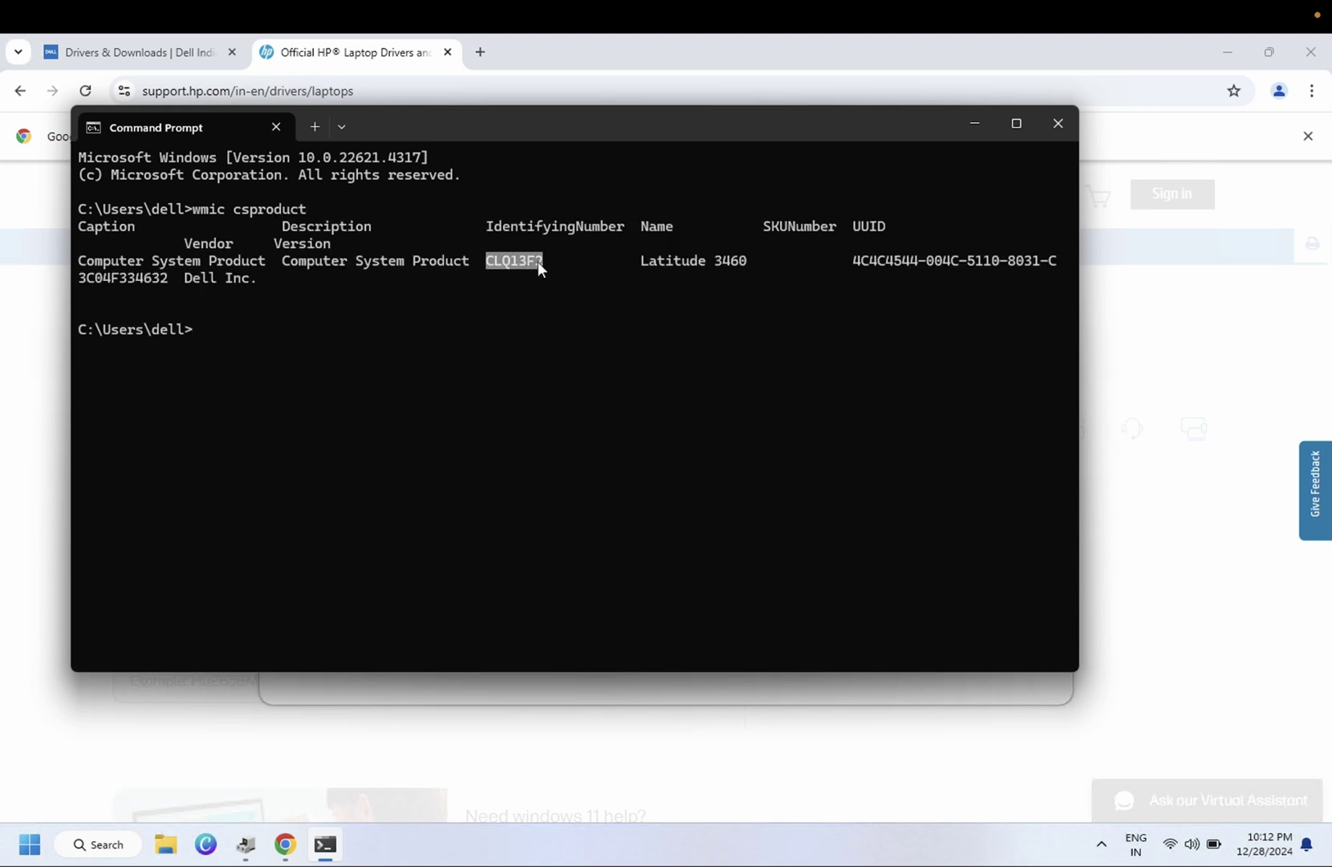
pyautogui.hotkey('ctrl', 'c')
pyautogui.hotkey('ctrl', 'c')
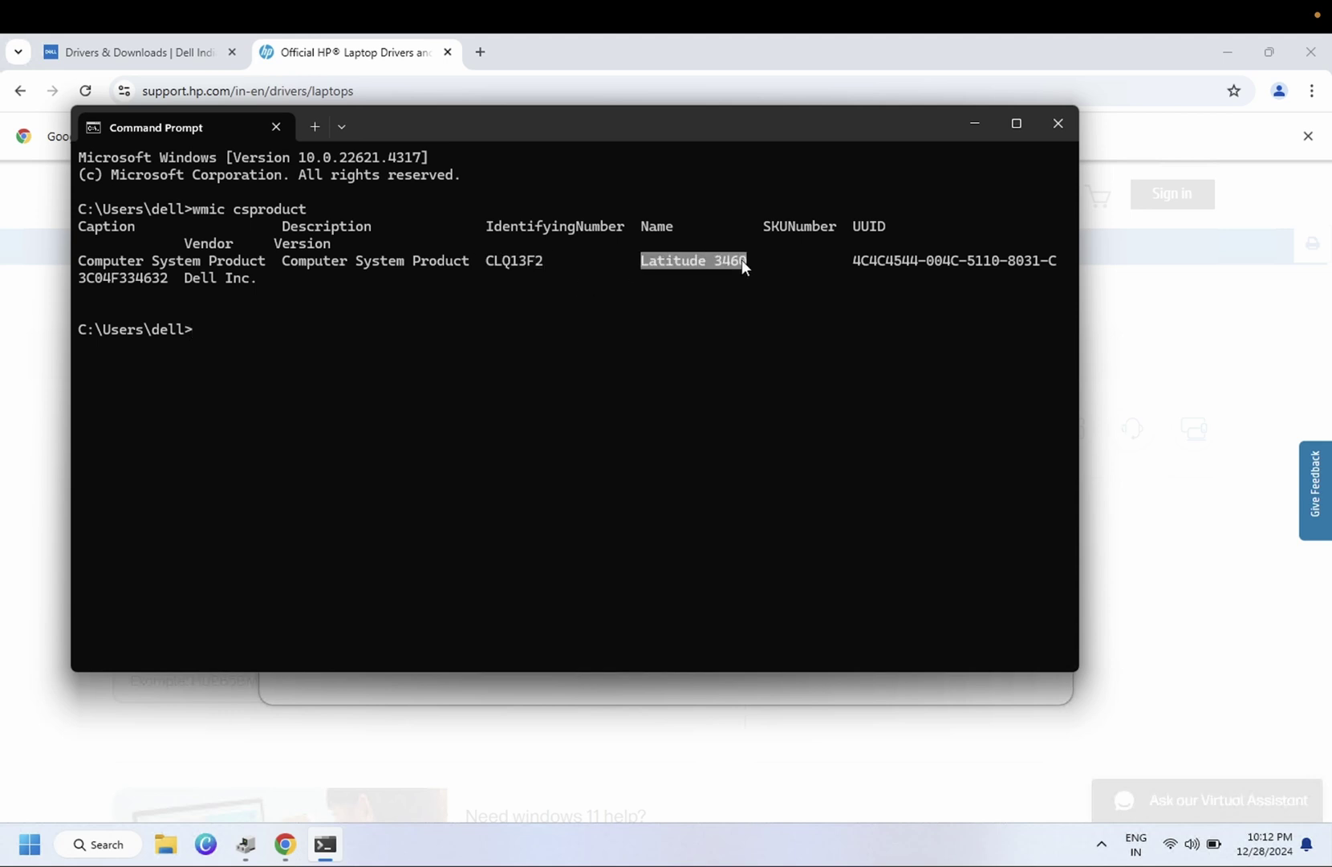
pyautogui.doubleClick(496, 261)
pyautogui.moveTo(642, 261); pyautogui.dragTo(673, 261)
pyautogui.click(974, 127)
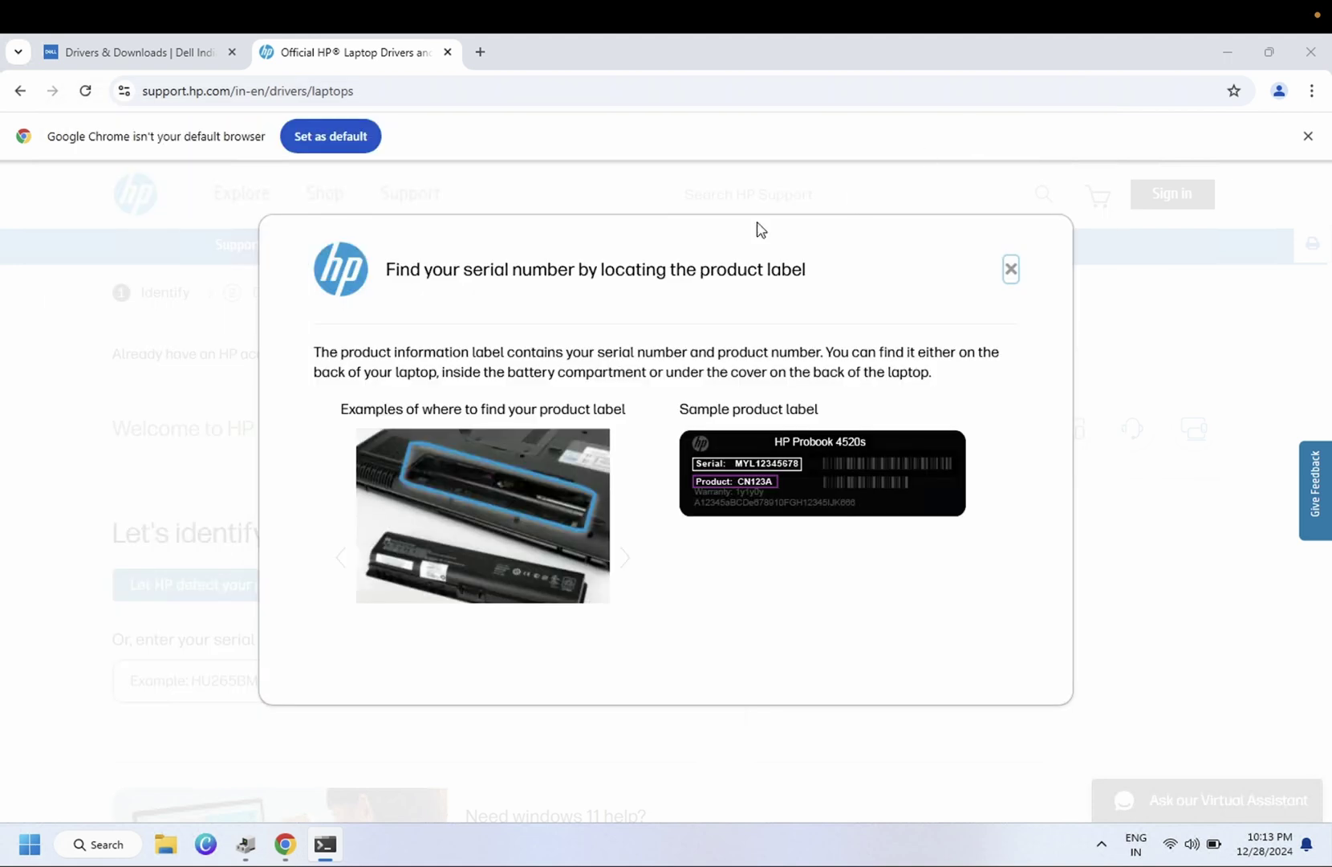
# Paste the service tag into Dell's product search to reach the Latitude 3460 drivers page
pyautogui.click(168, 60)
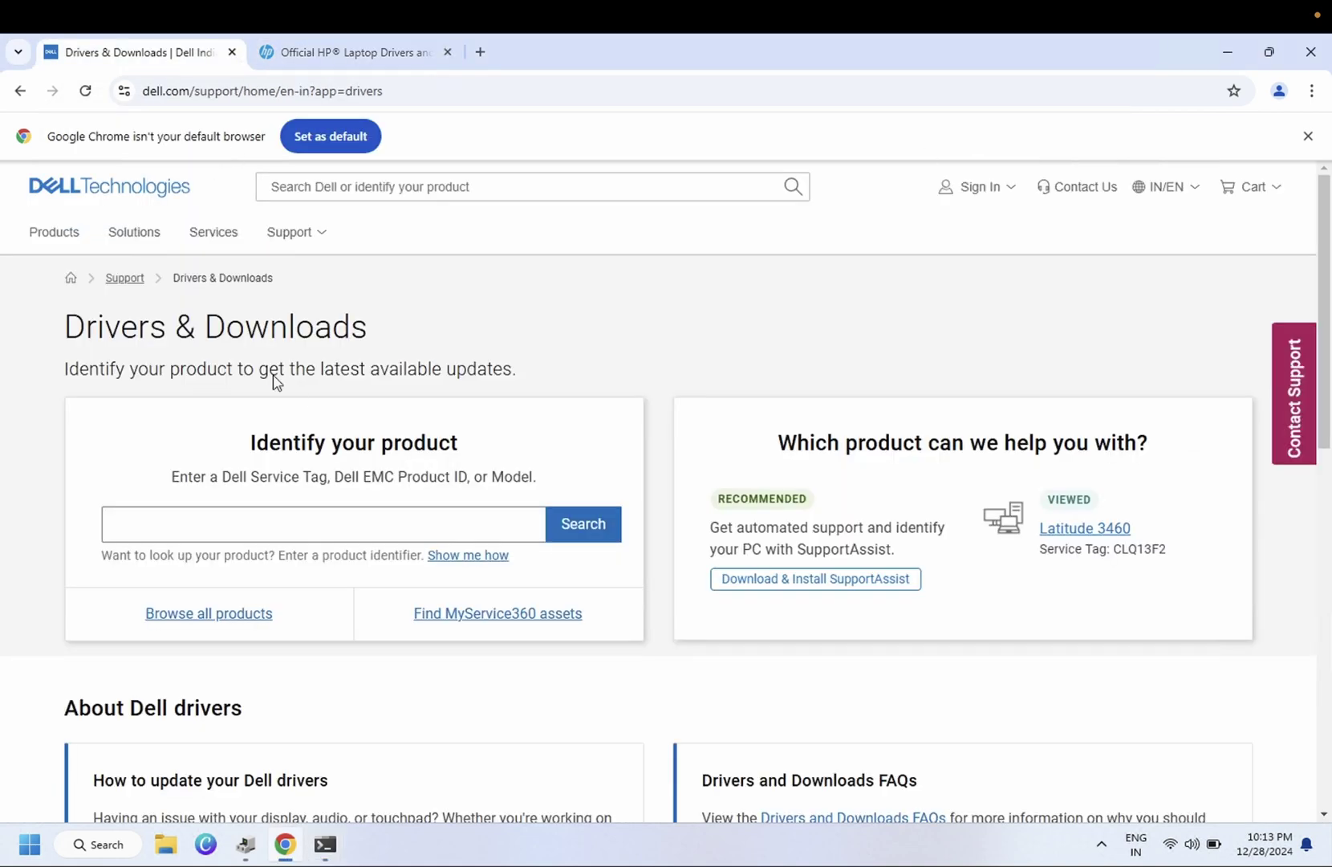
pyautogui.click(274, 530)
pyautogui.hotkey('ctrl', 'v')
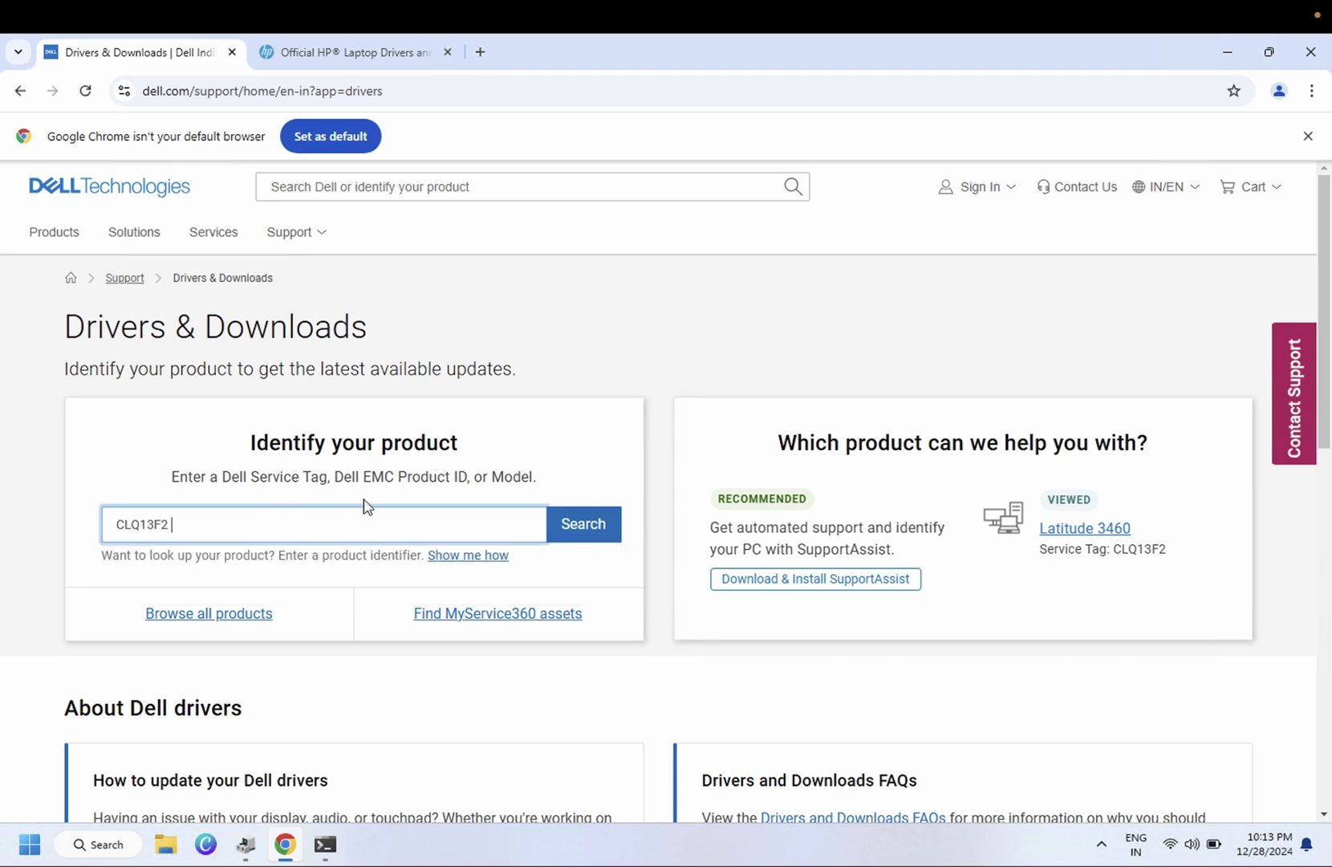
pyautogui.click(584, 526)
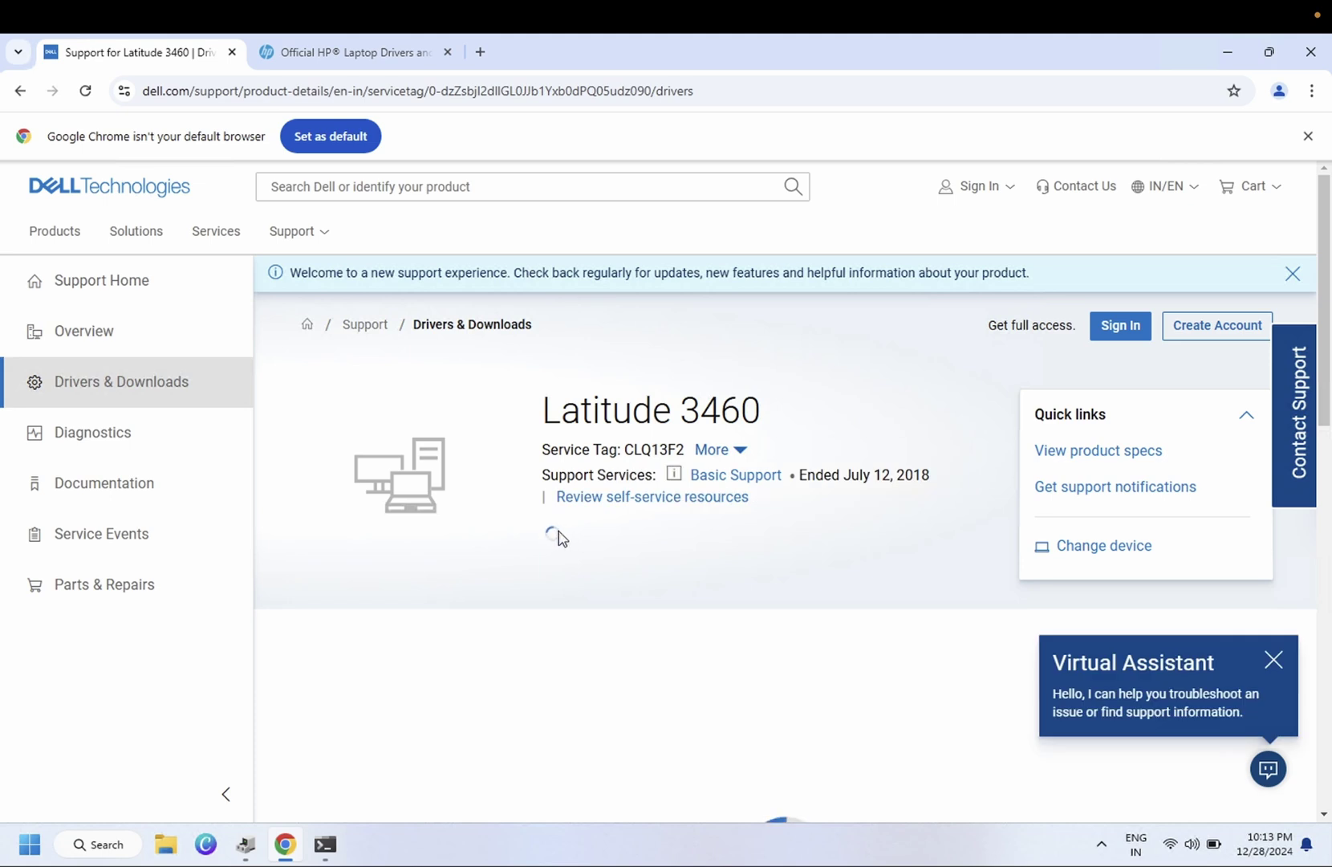
pyautogui.click(1274, 661)
pyautogui.scroll(-1, 706, 557)
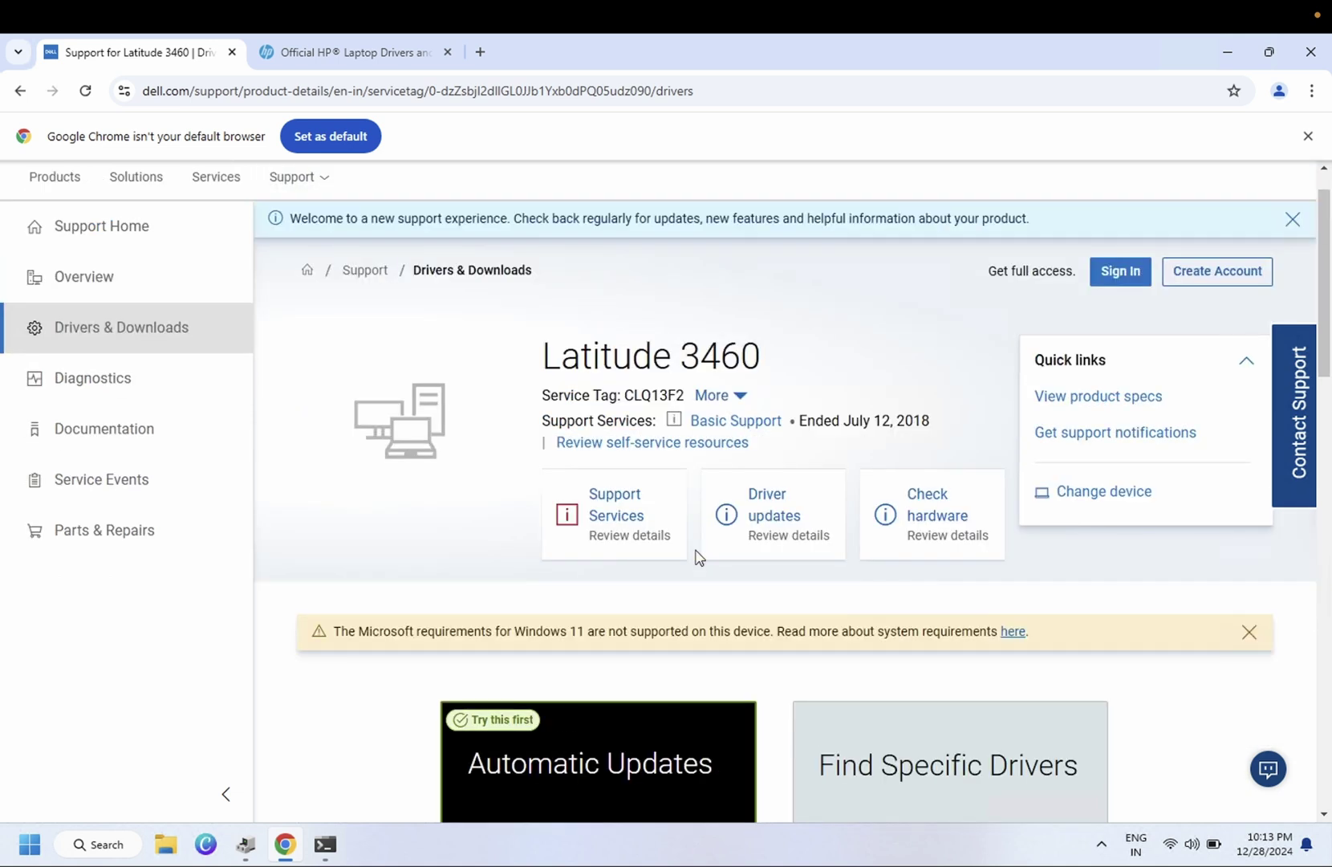
pyautogui.scroll(-2, 698, 557)
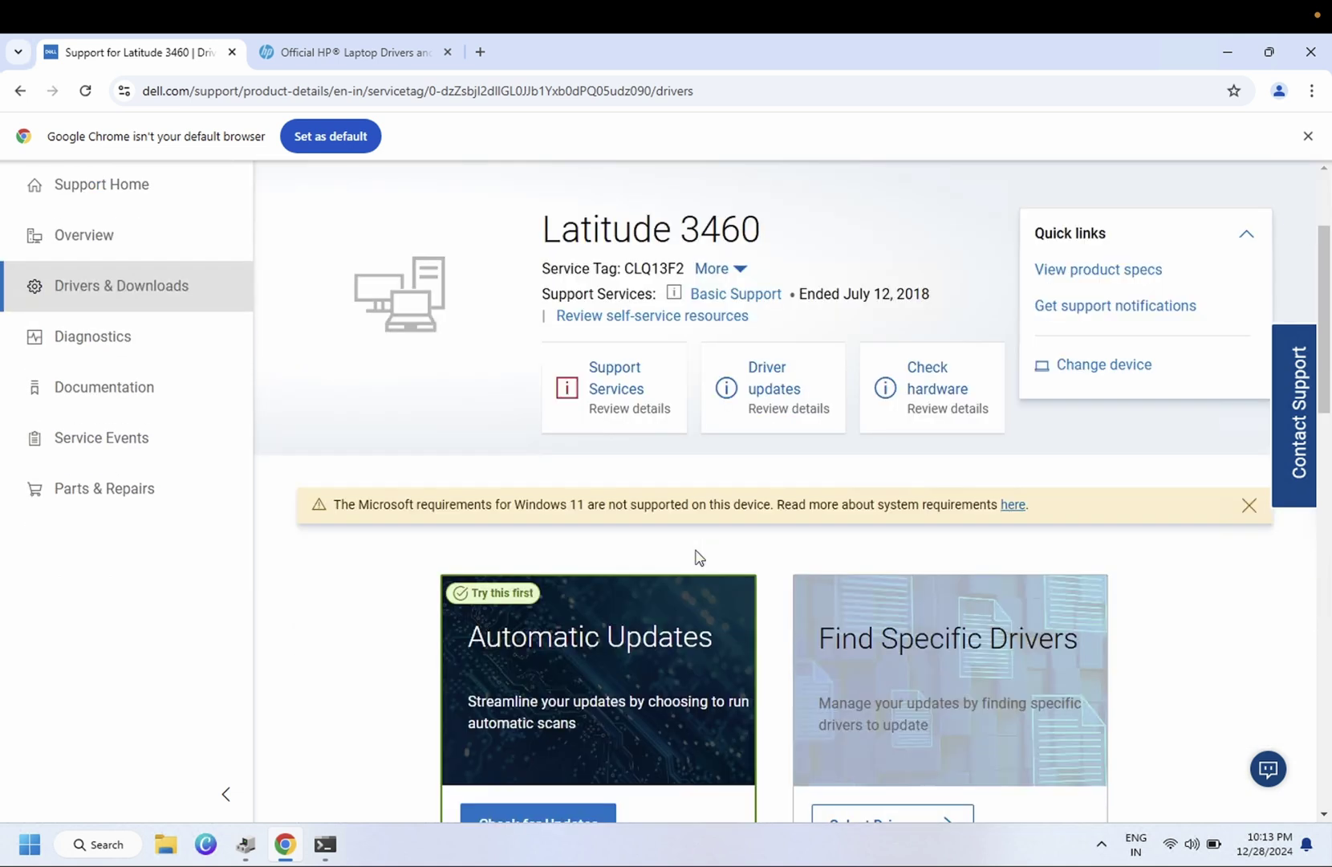
pyautogui.scroll(-2, 562, 775)
pyautogui.scroll(-1, 520, 778)
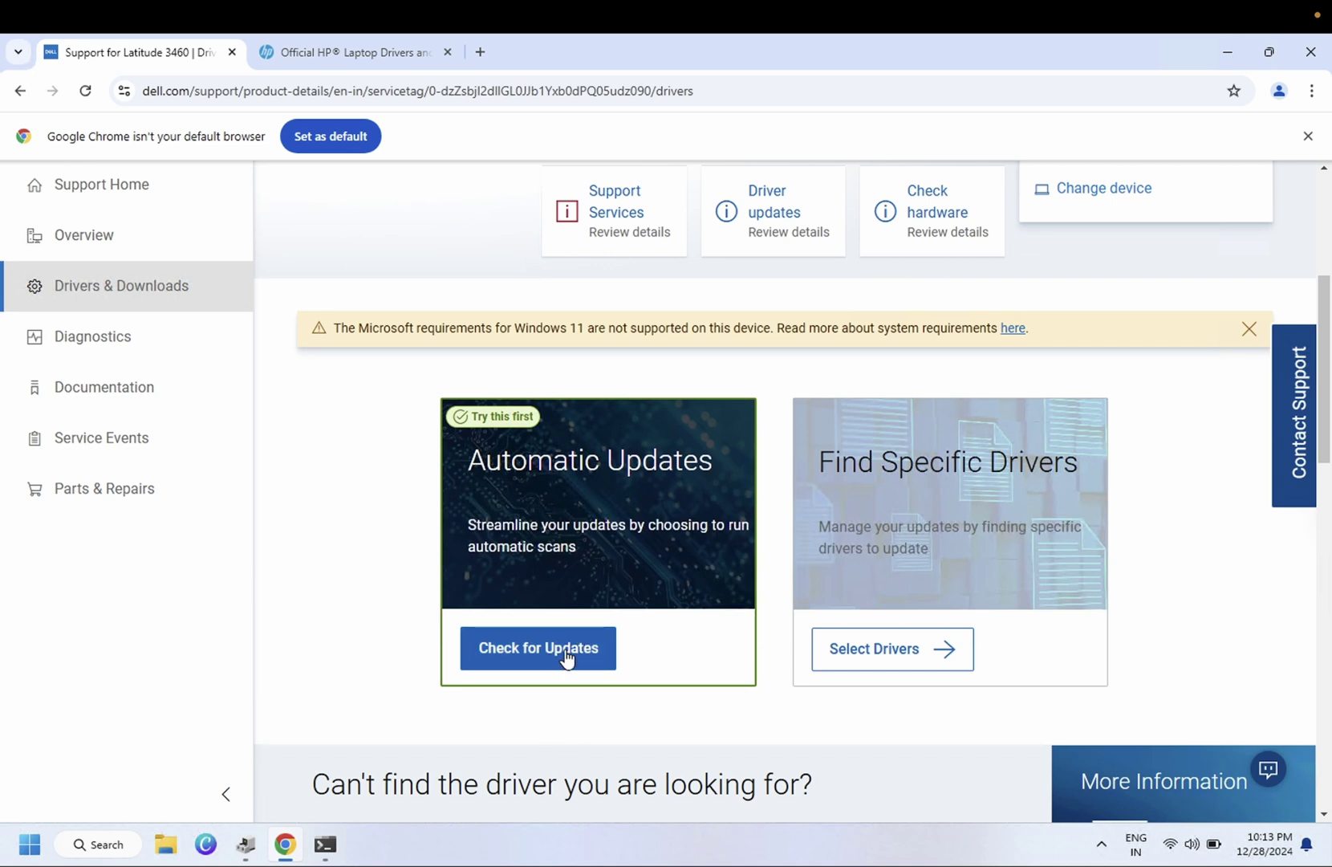
# Start Dell's automatic driver check, download SupportAssist and run SupportAssistLauncher.exe
pyautogui.click(565, 651)
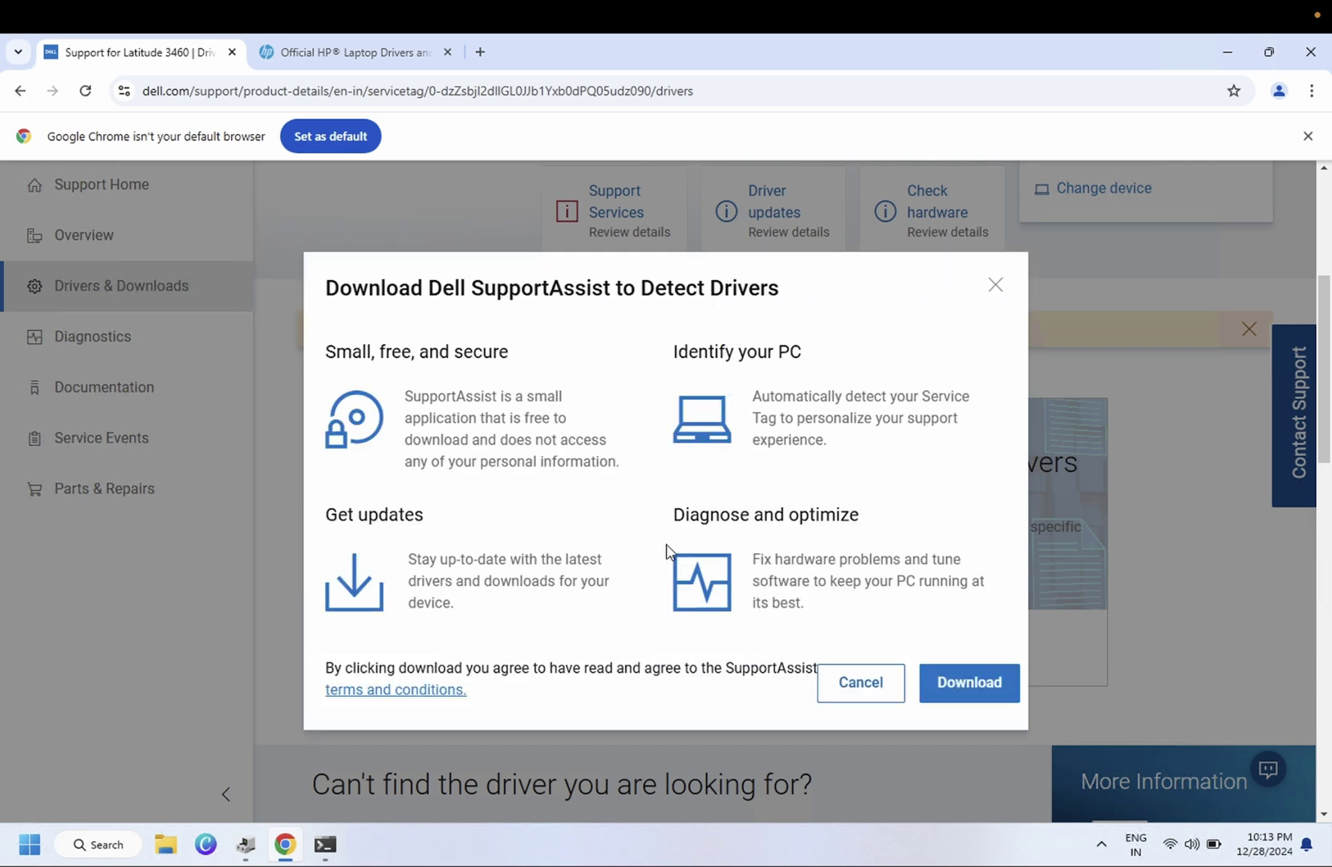
pyautogui.click(958, 688)
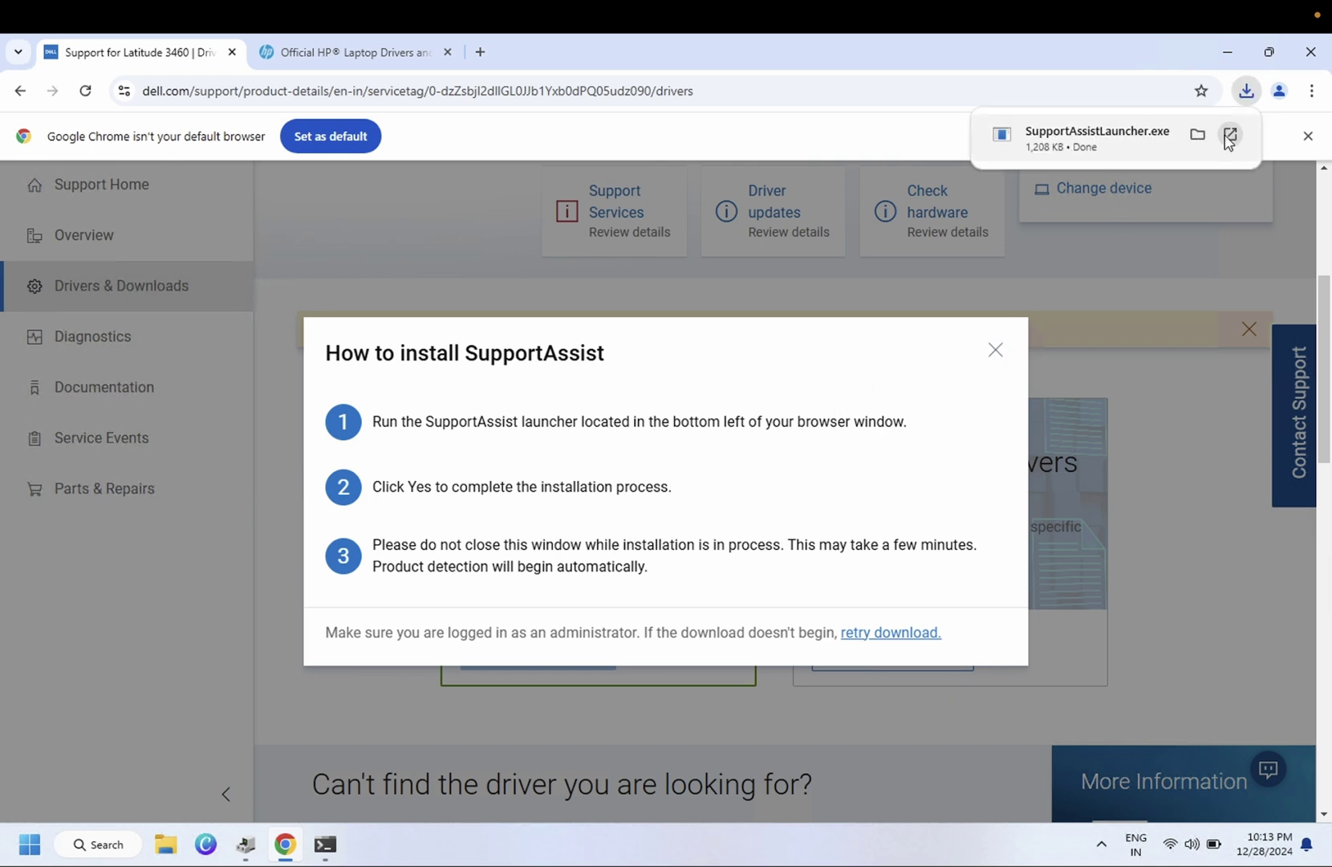
pyautogui.click(1228, 135)
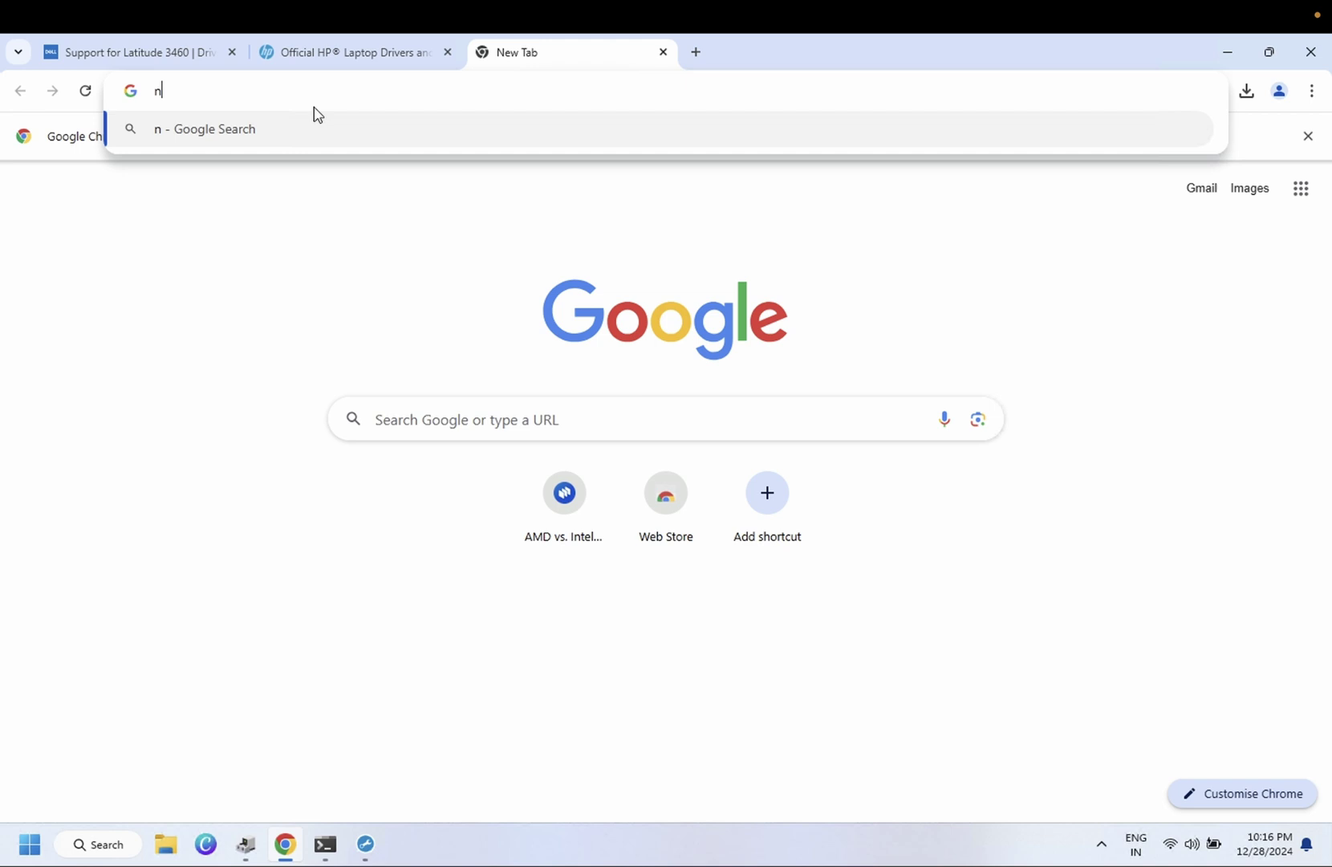
# Search 'nvidia driver download', open NVIDIA's official drivers page and reject optional cookies
pyautogui.write('v')
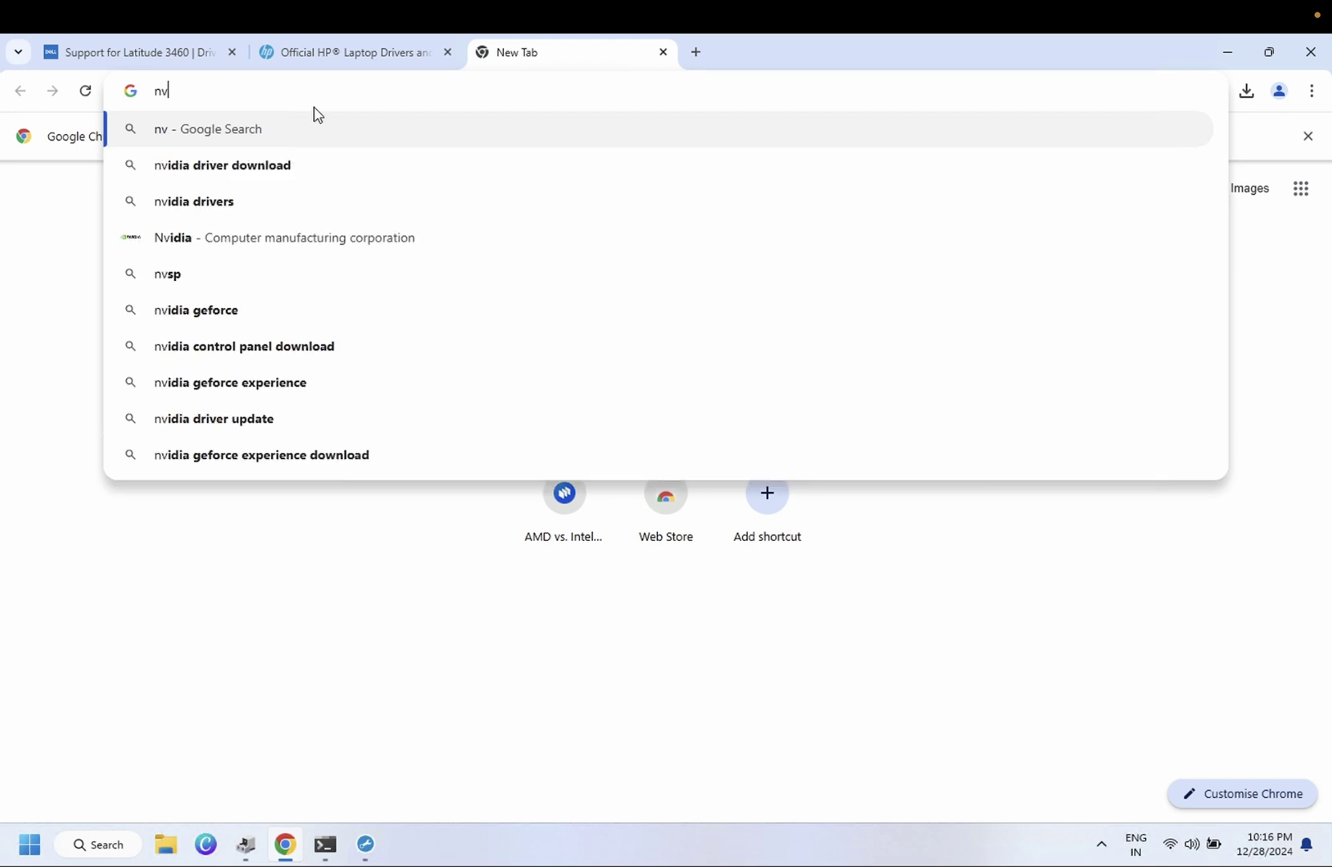
pyautogui.press('Down')
pyautogui.press('Return')
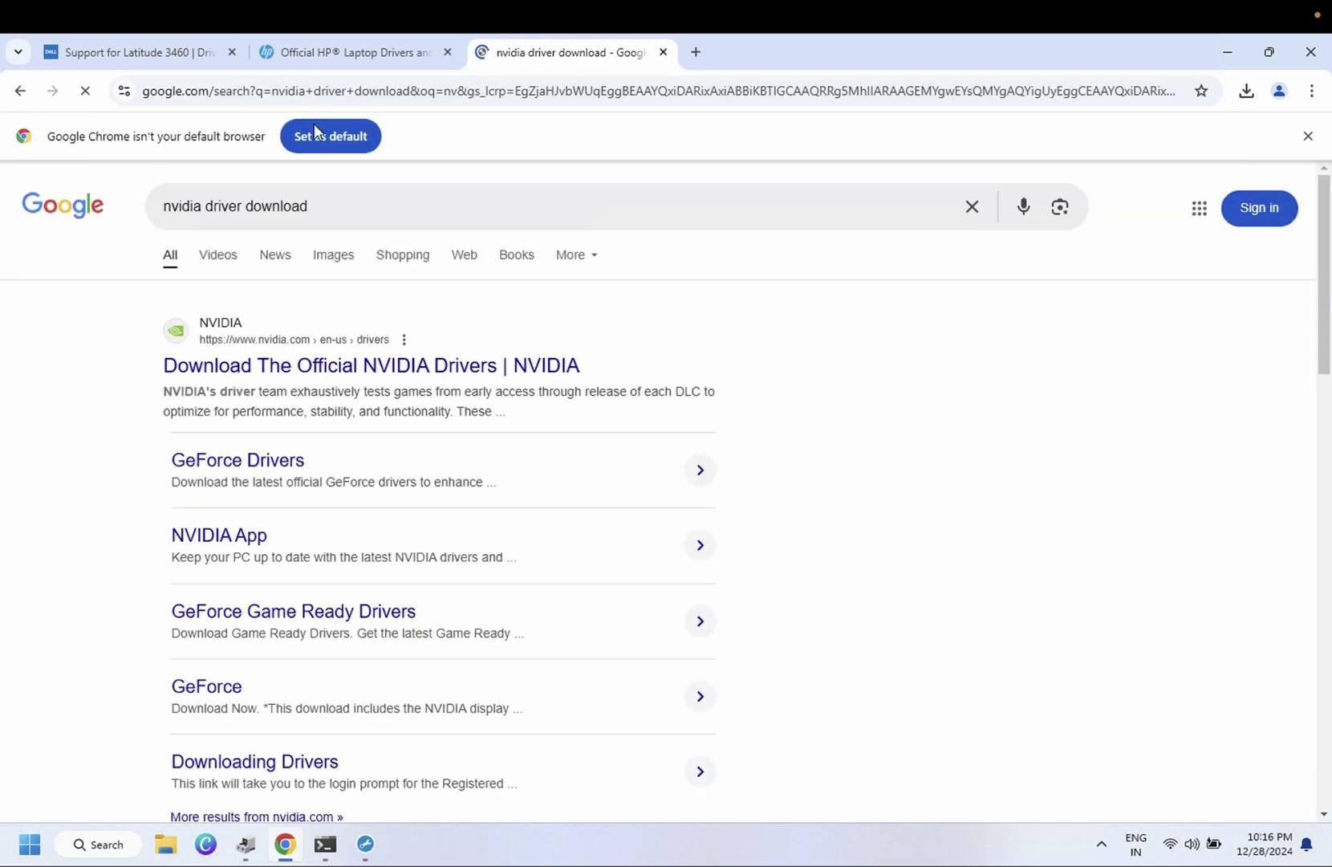
pyautogui.click(280, 366)
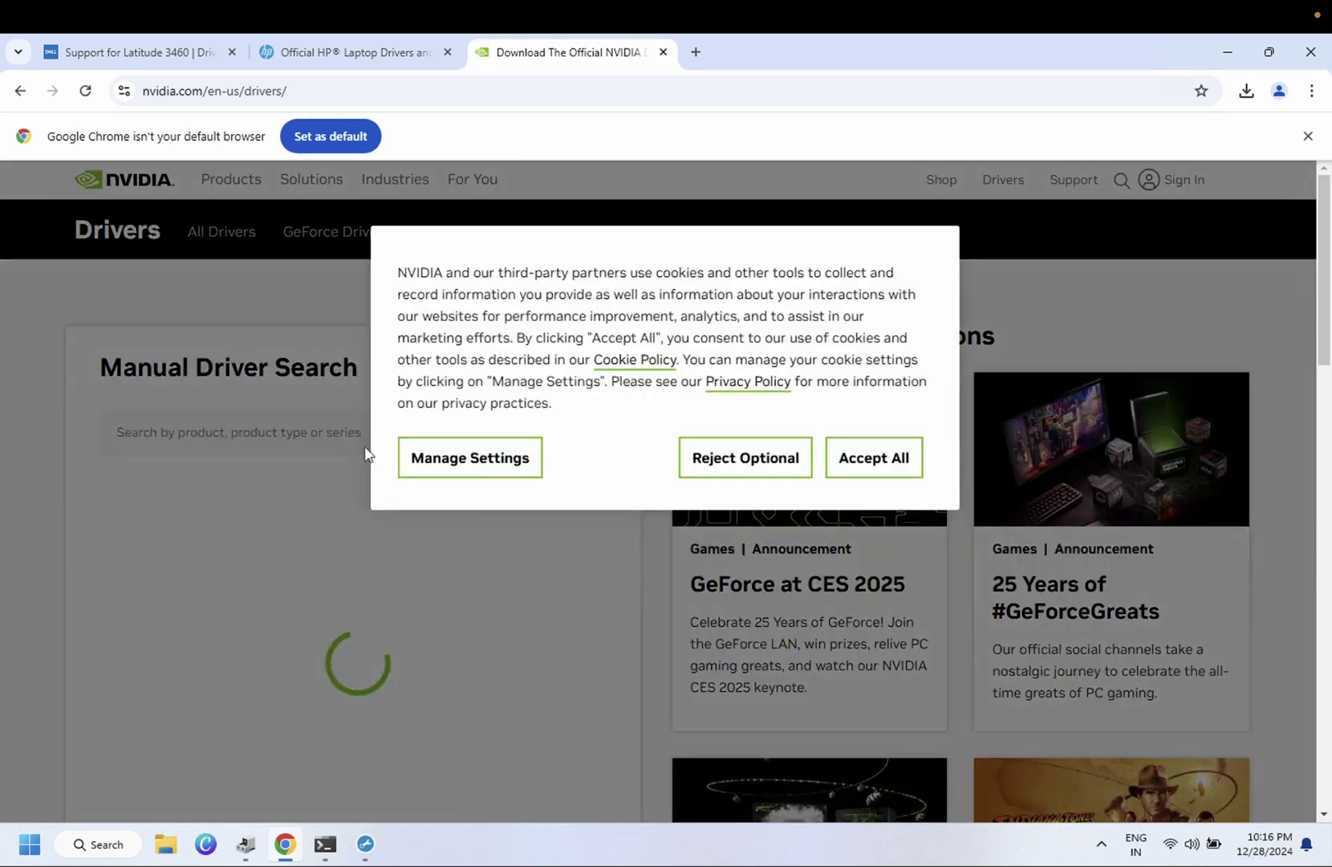
pyautogui.scroll(-1, 754, 471)
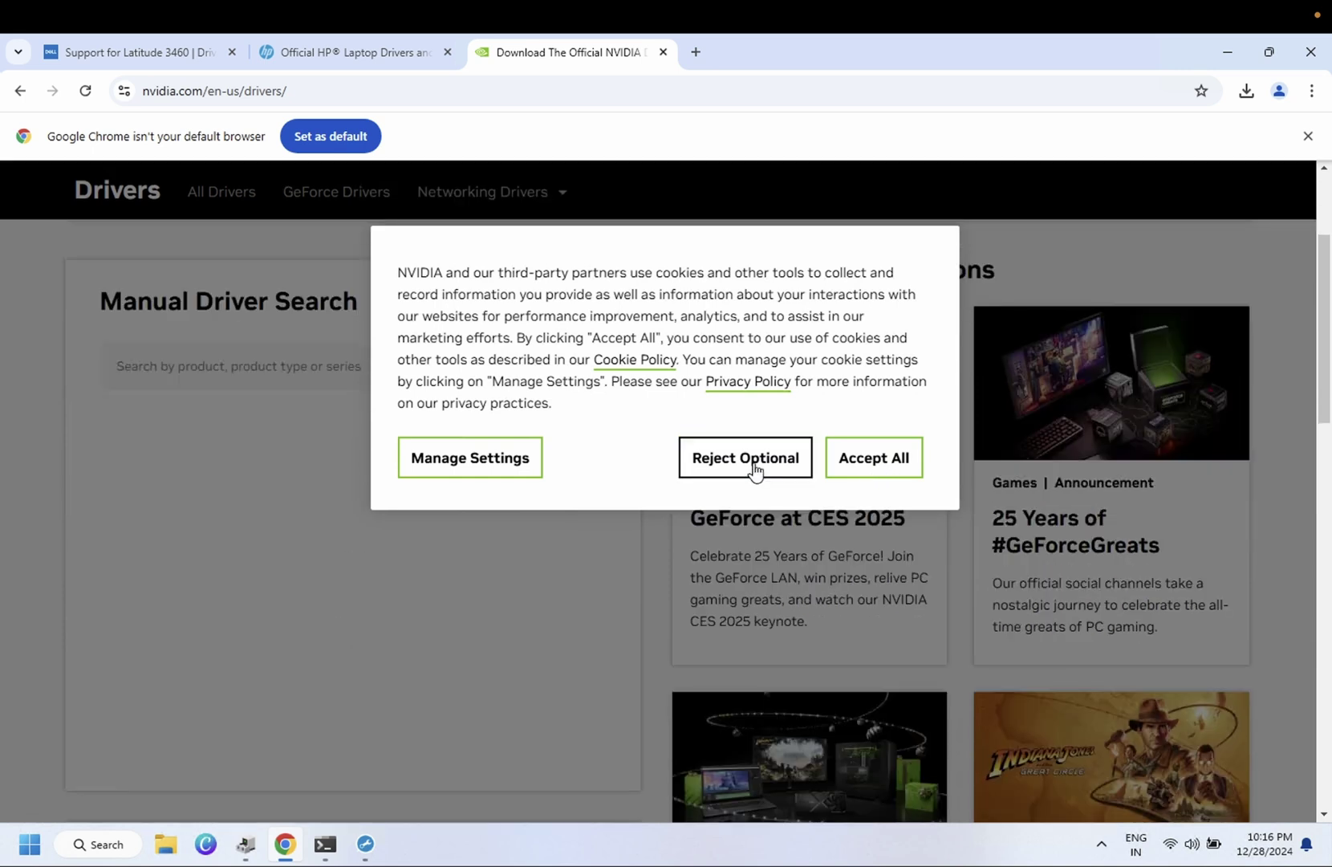
pyautogui.click(739, 458)
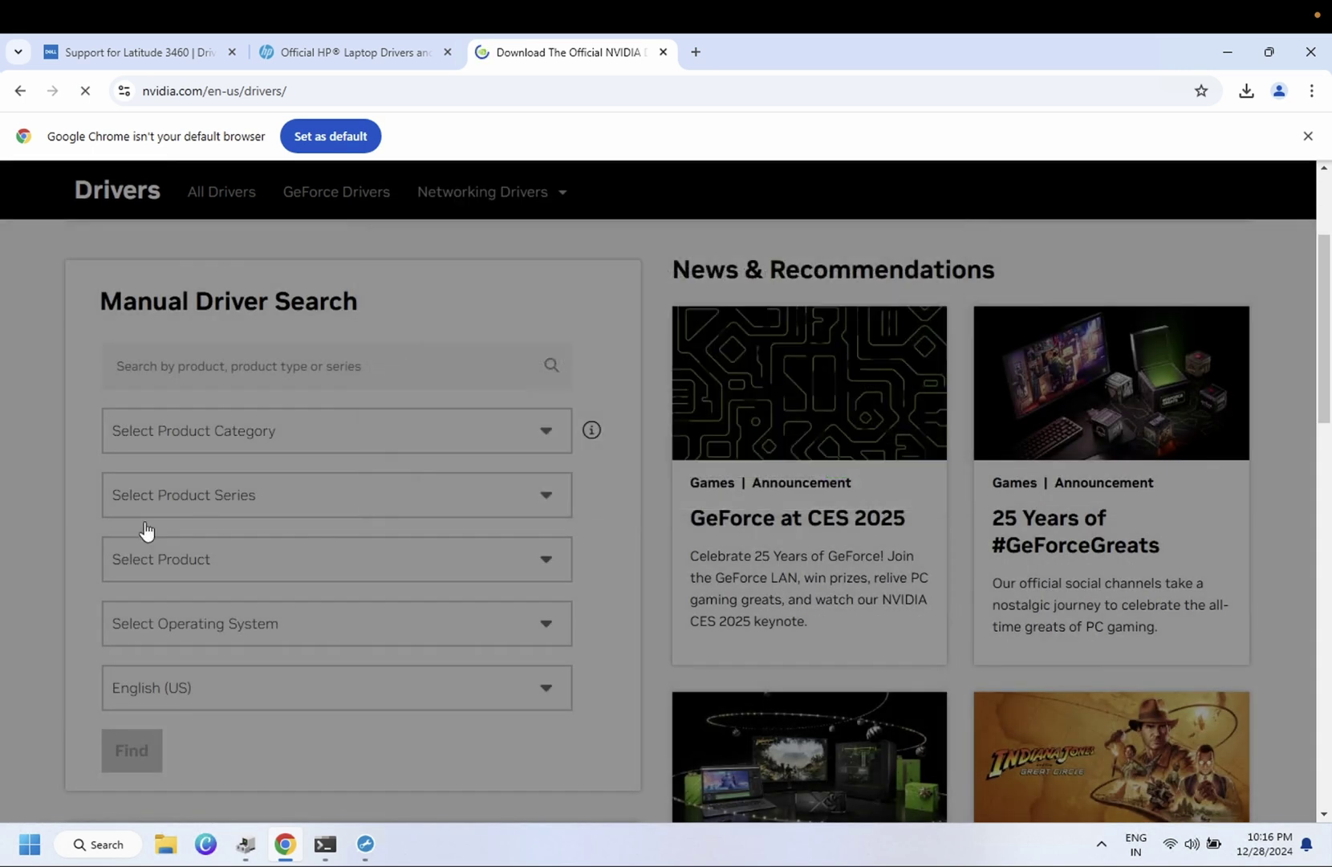
pyautogui.scroll(-3, 265, 446)
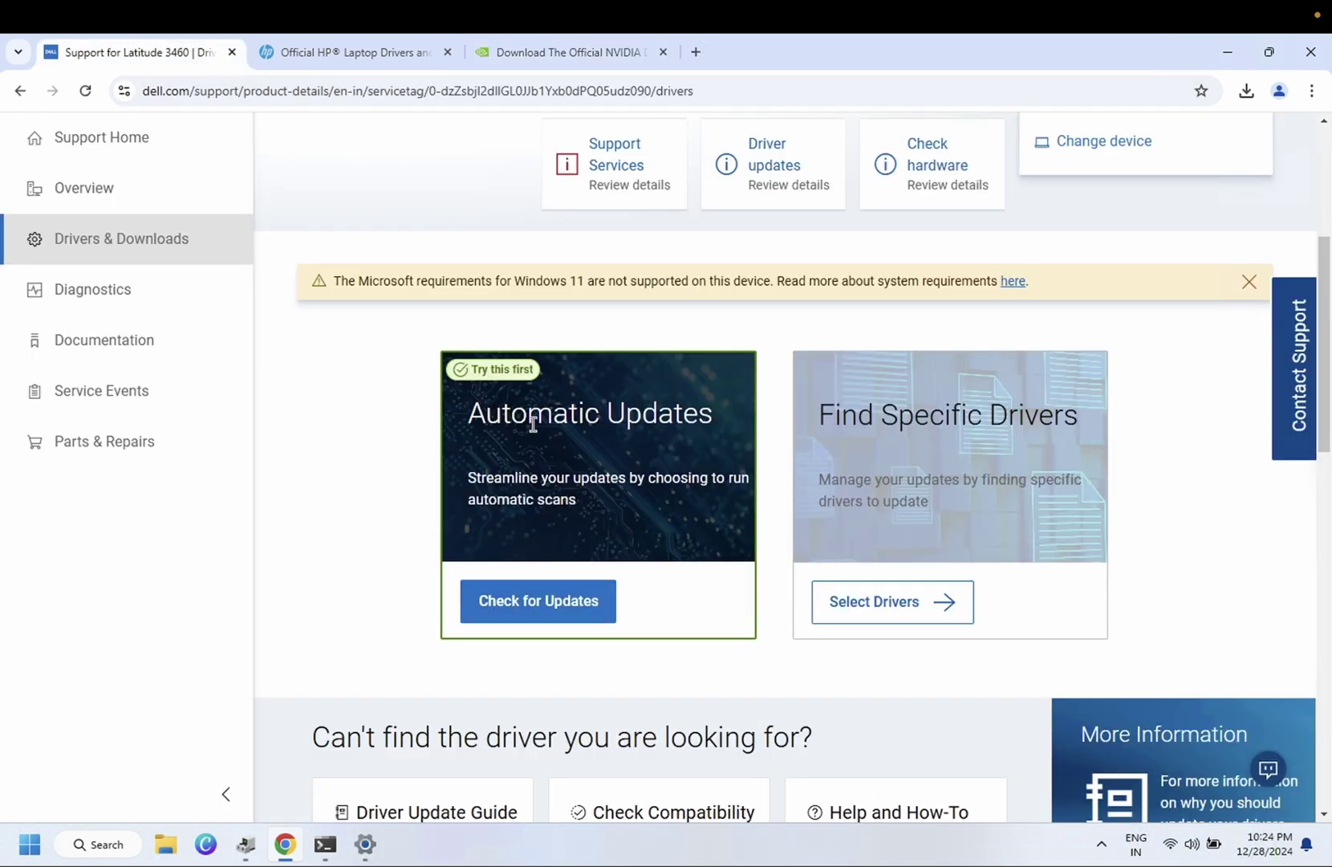
# Under Video, select the Intel HD/Iris/Iris Pro Graphics Driver and start its download
pyautogui.click(877, 614)
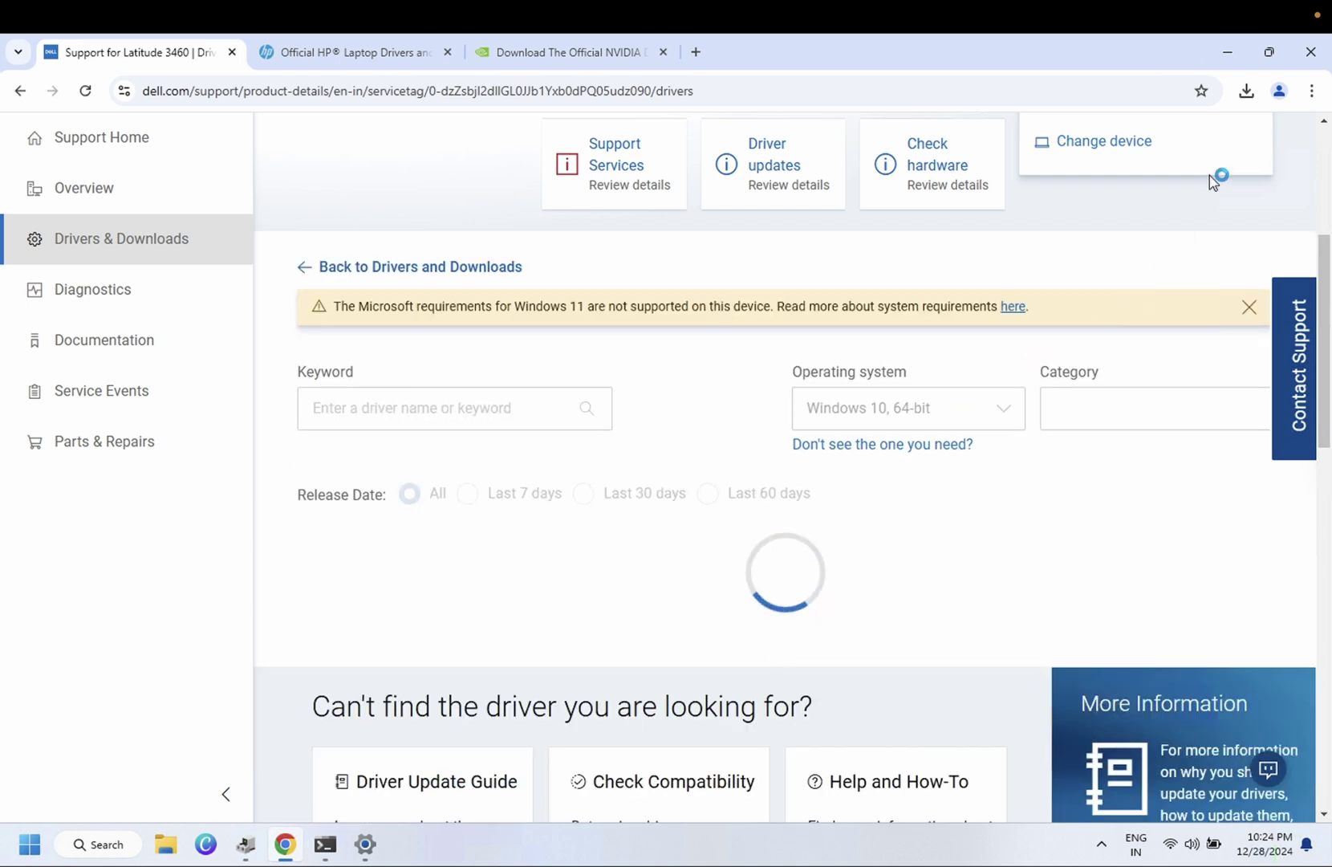
pyautogui.click(1226, 51)
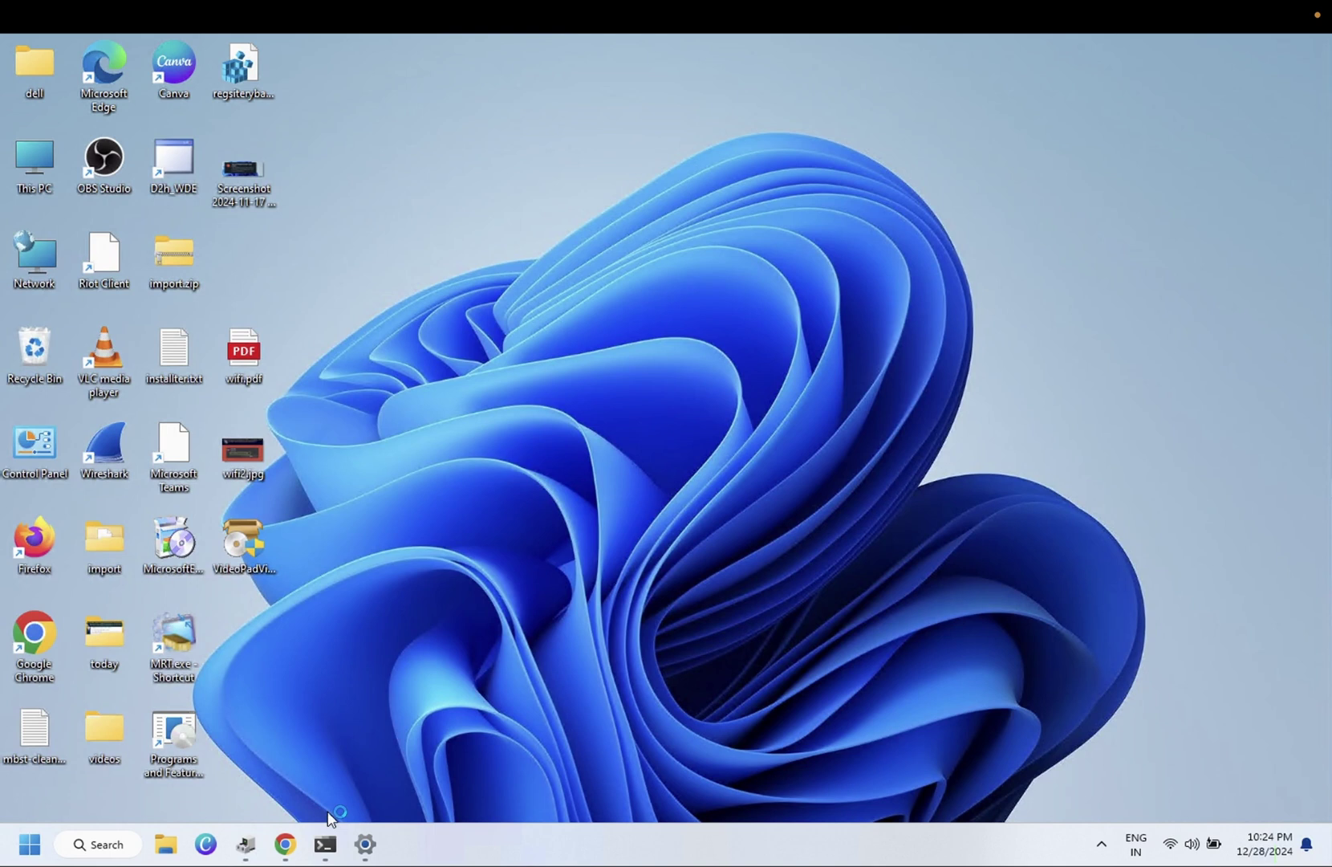
pyautogui.click(285, 843)
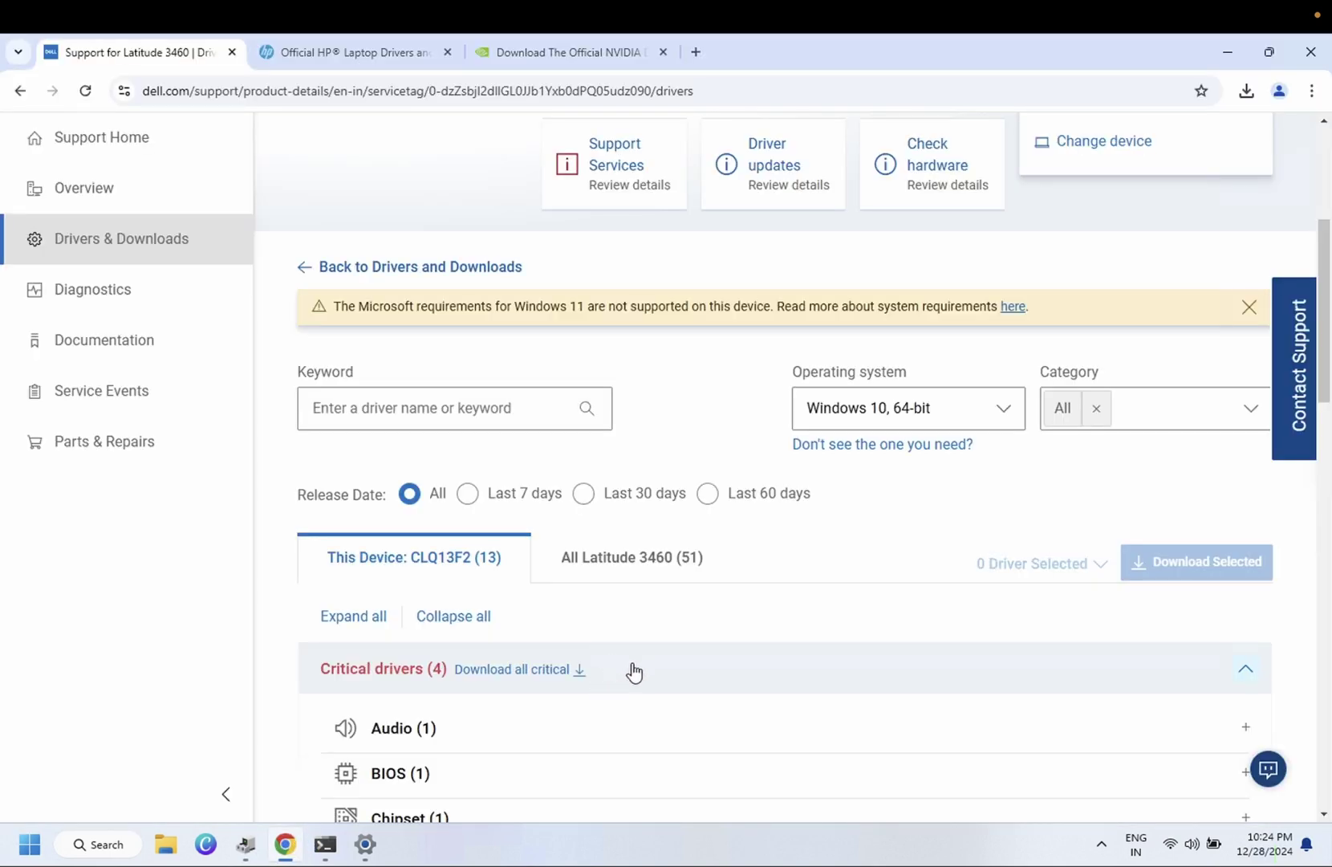
pyautogui.scroll(-2, 634, 672)
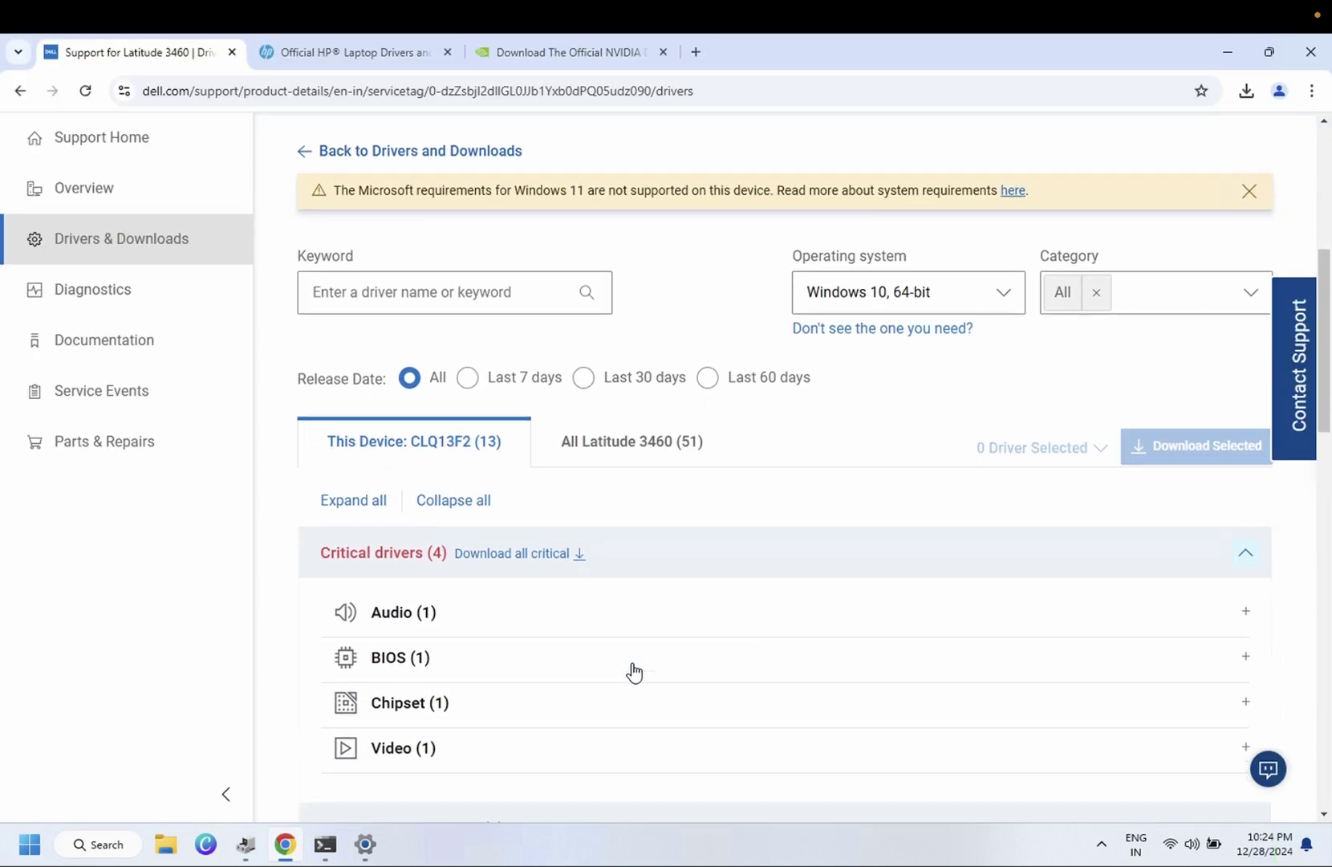
pyautogui.scroll(-1, 634, 672)
pyautogui.scroll(-1, 633, 673)
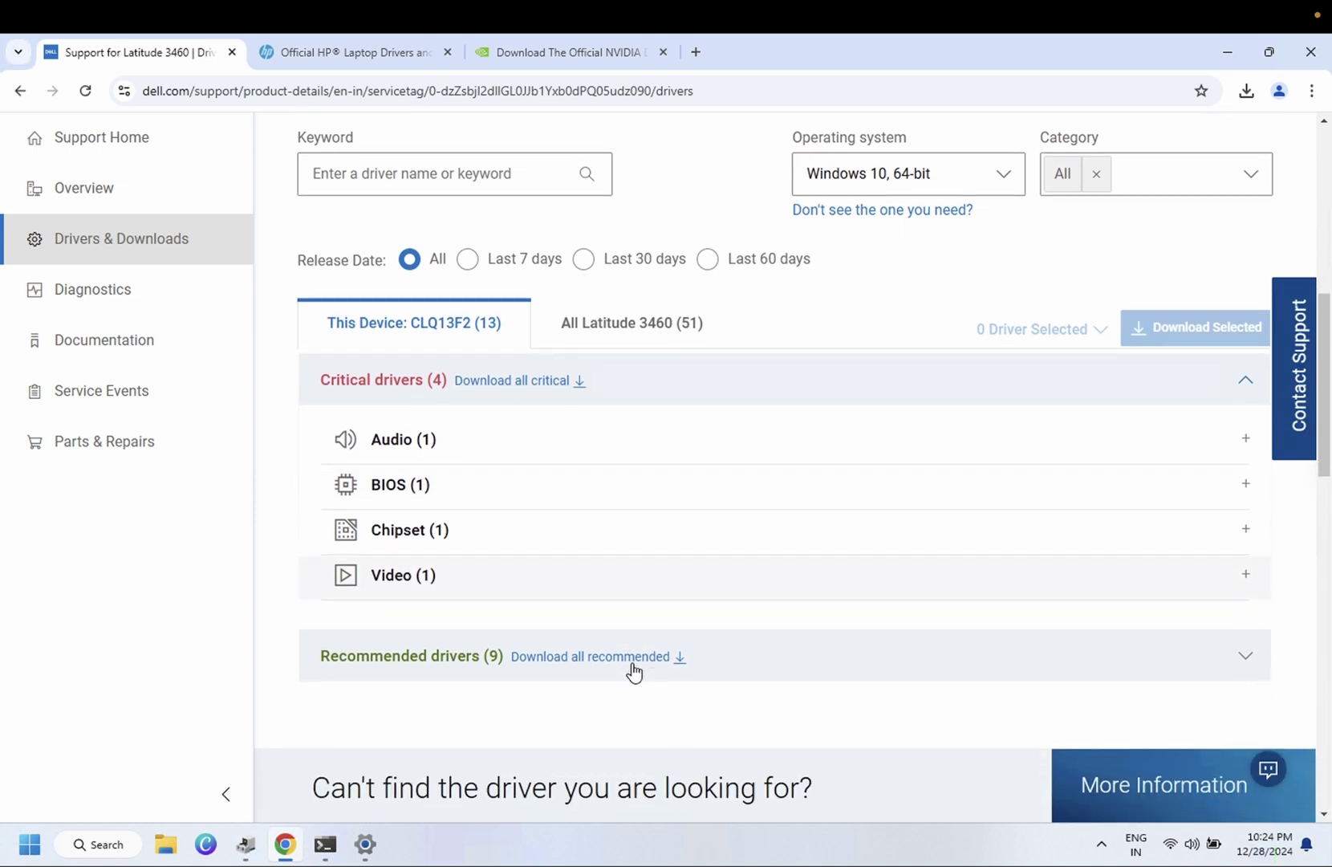
pyautogui.click(543, 590)
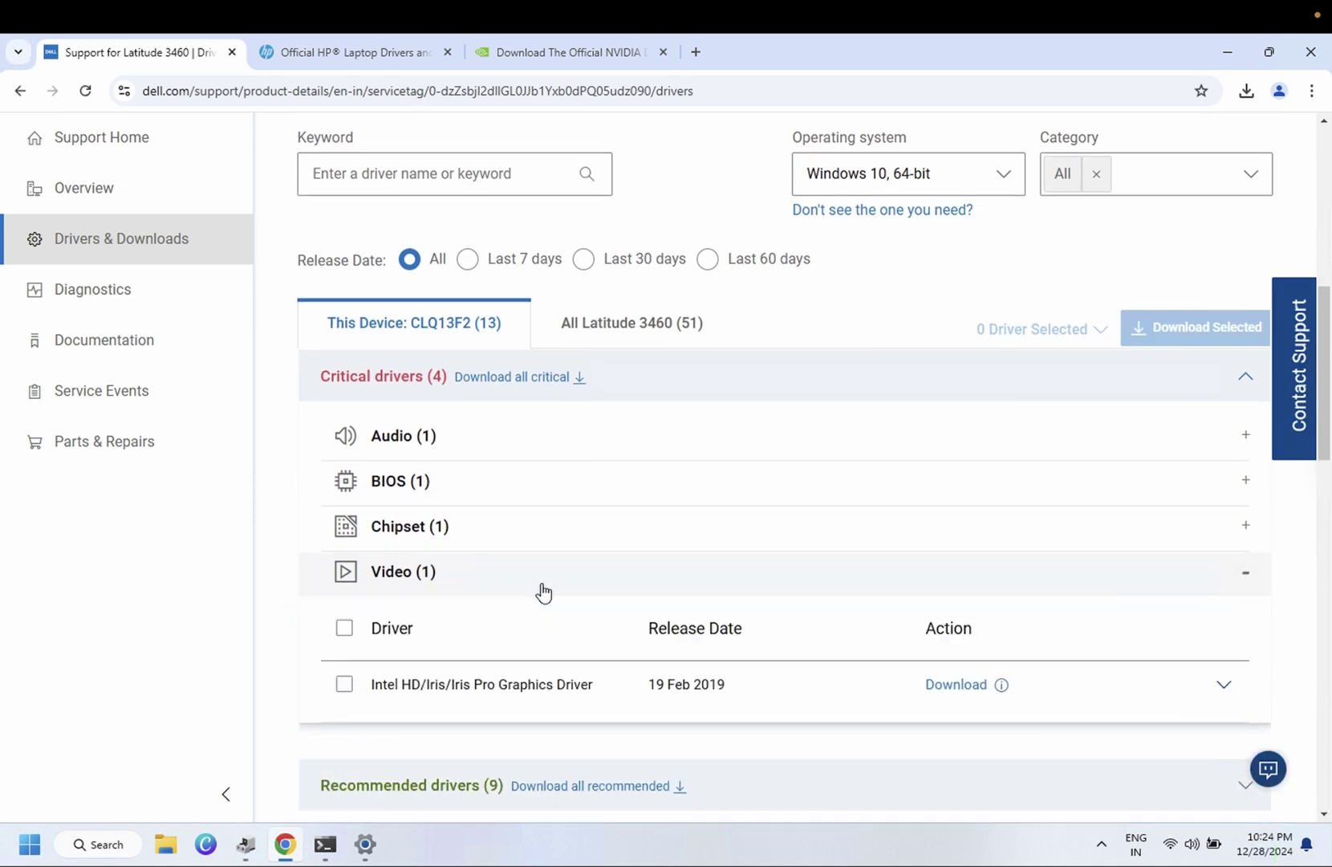
pyautogui.scroll(-1, 543, 591)
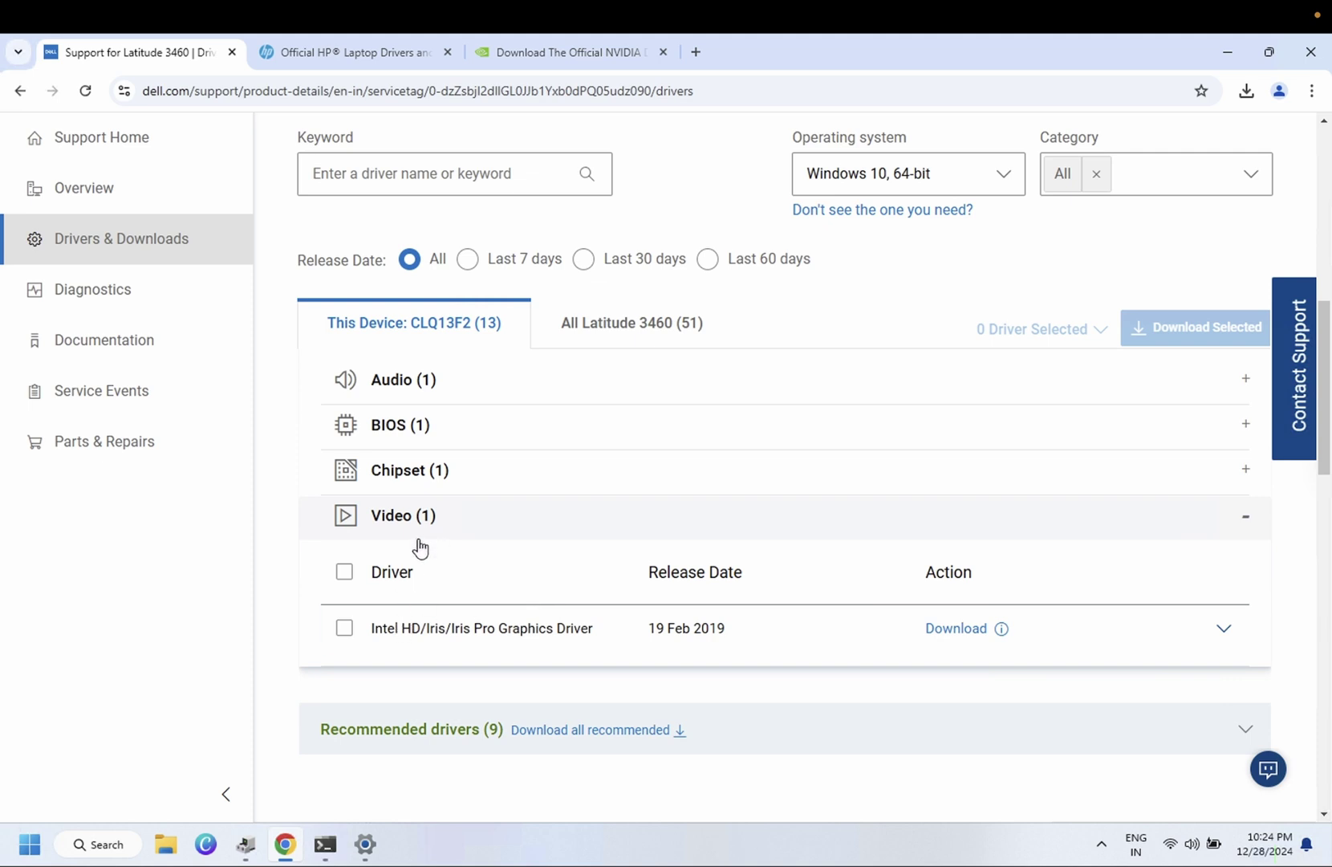
pyautogui.click(346, 630)
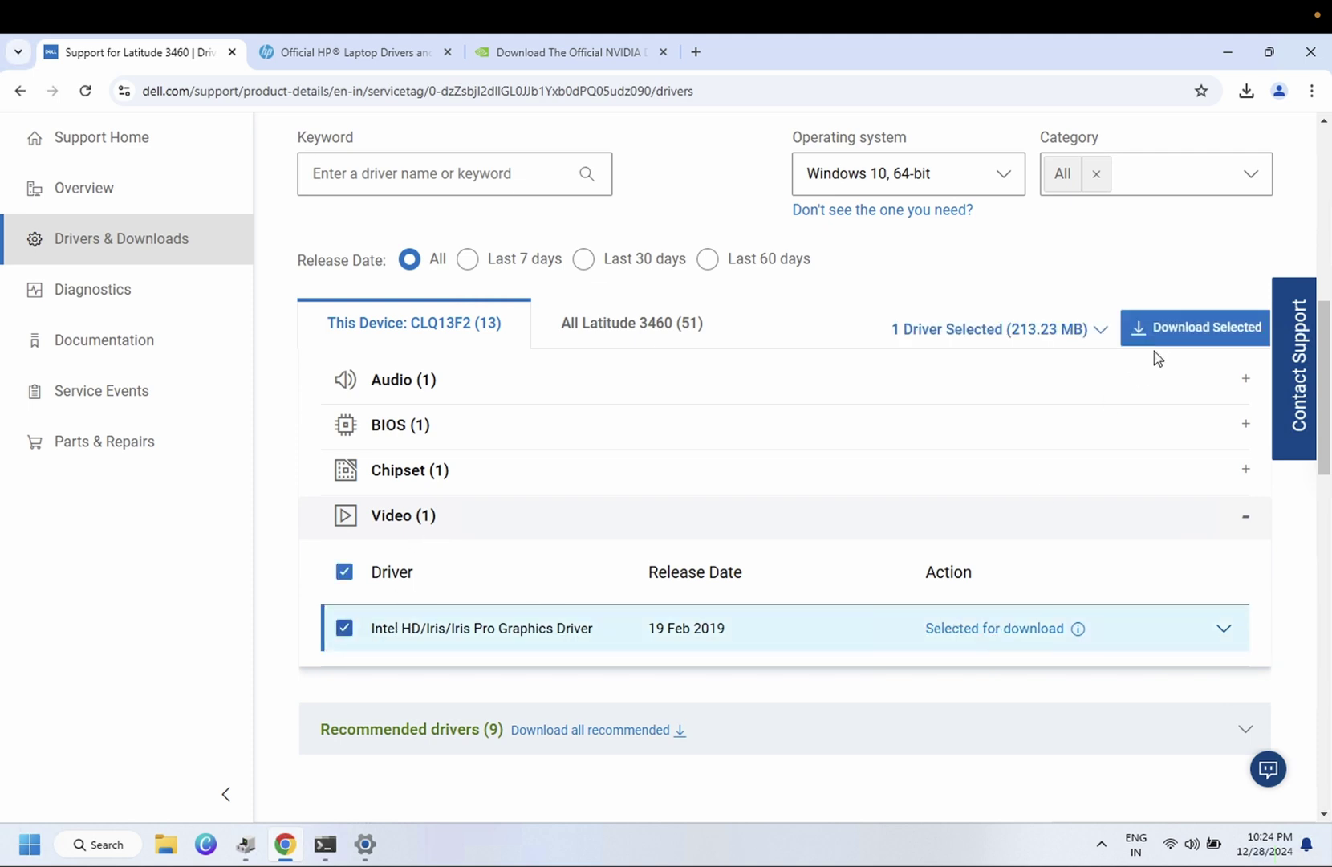
pyautogui.click(1192, 336)
# Add the Latitude 3460/3560 System BIOS, download both selected files, and check their progress
pyautogui.click(418, 438)
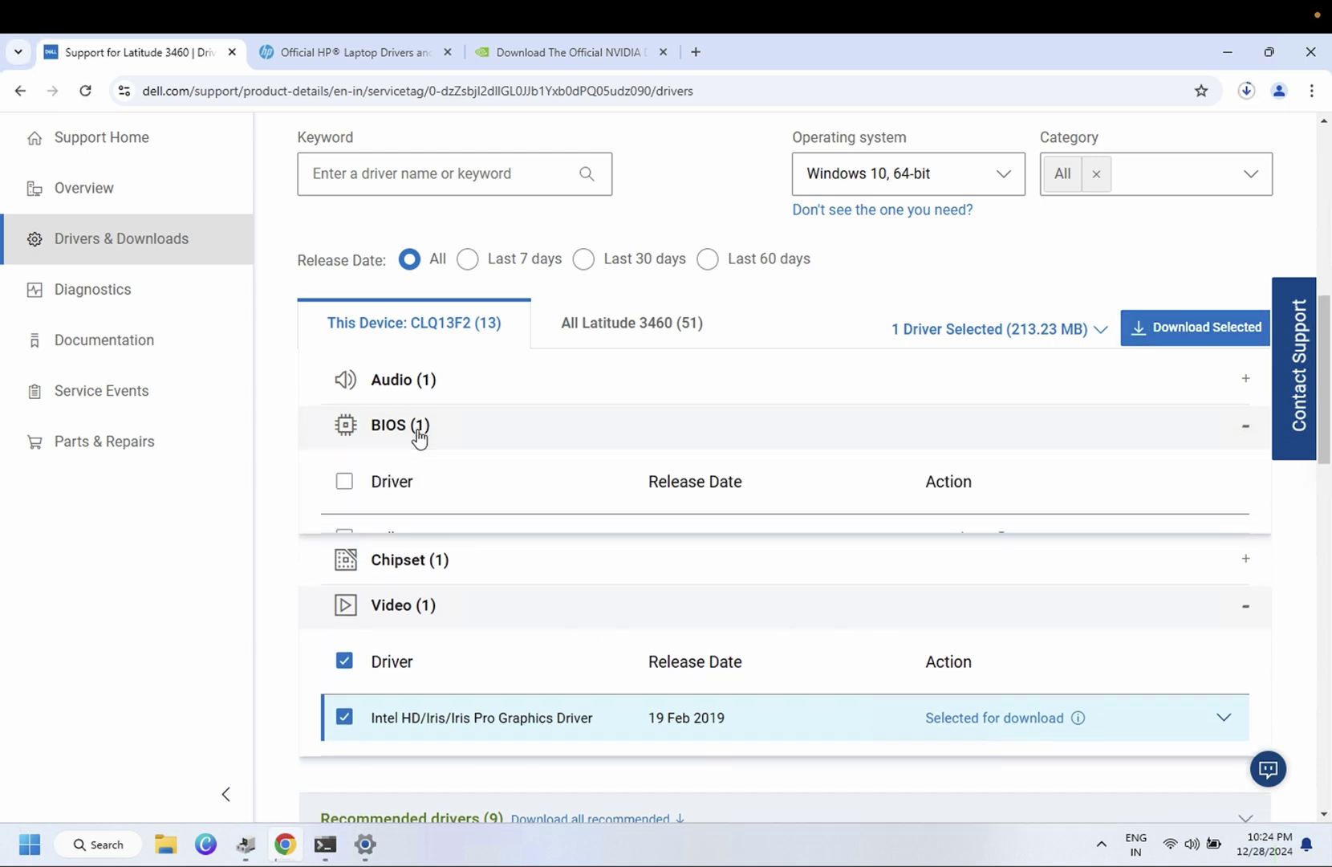
pyautogui.click(344, 537)
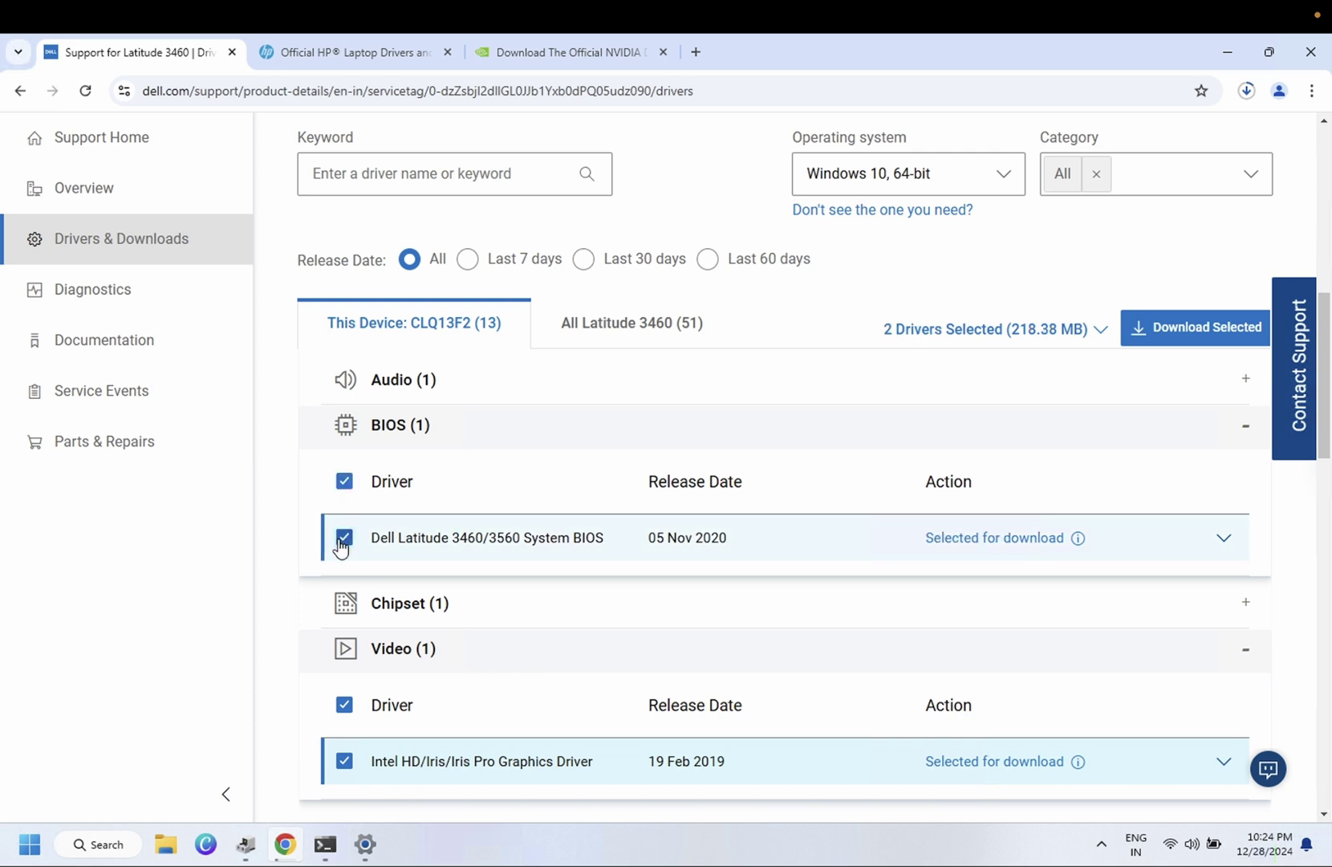
pyautogui.click(1185, 343)
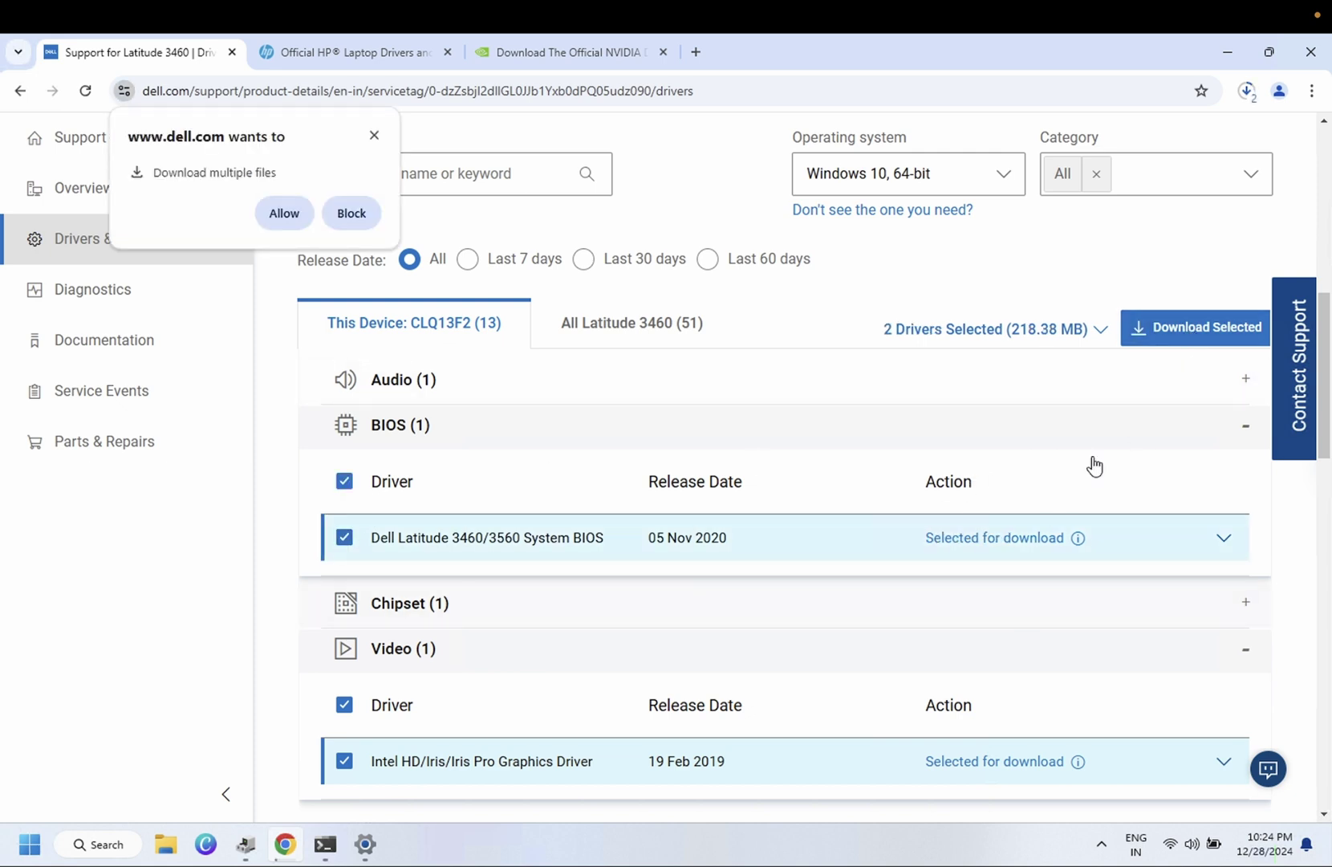
pyautogui.click(1247, 93)
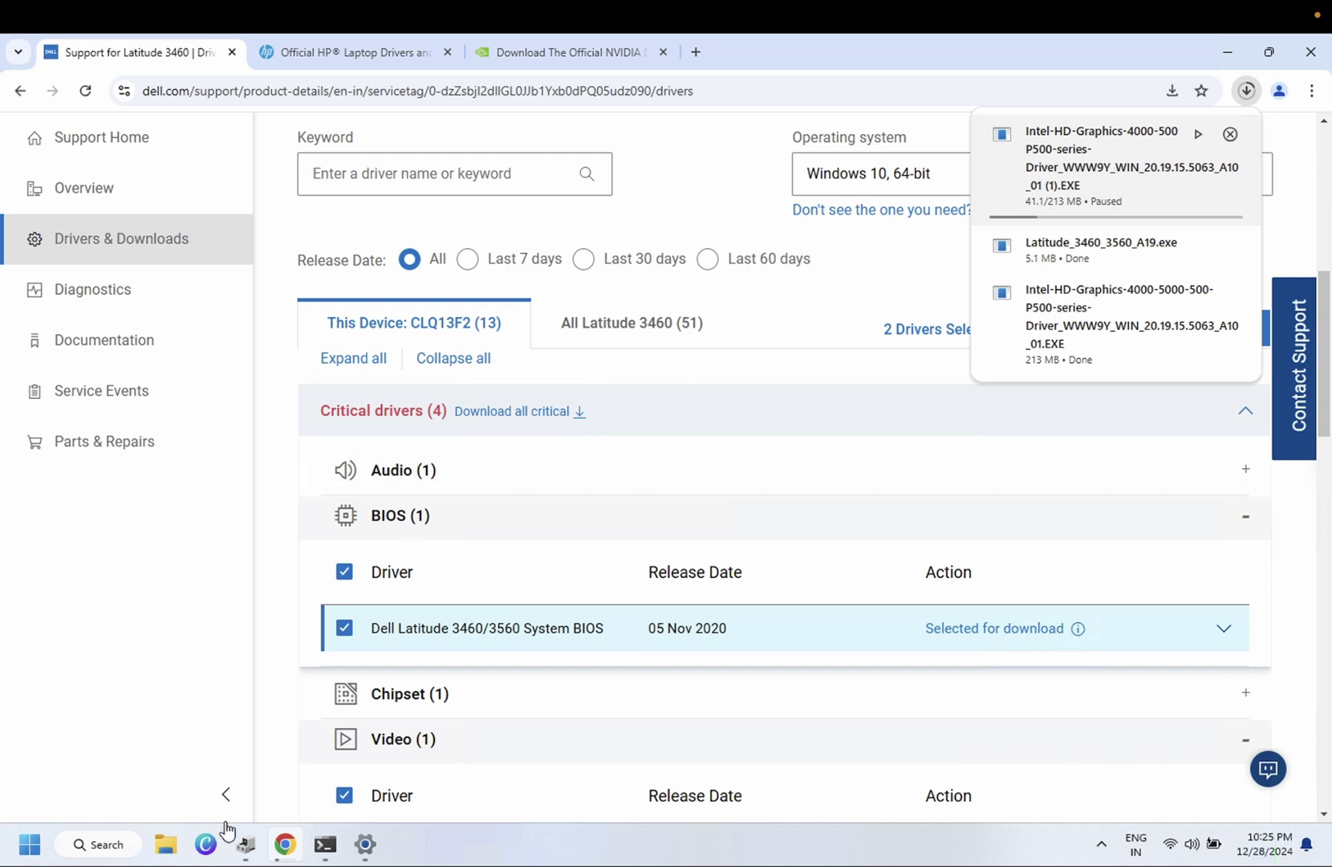
# Open Downloads, widen the Name column, and launch the Intel HD Graphics driver installer
pyautogui.click(167, 844)
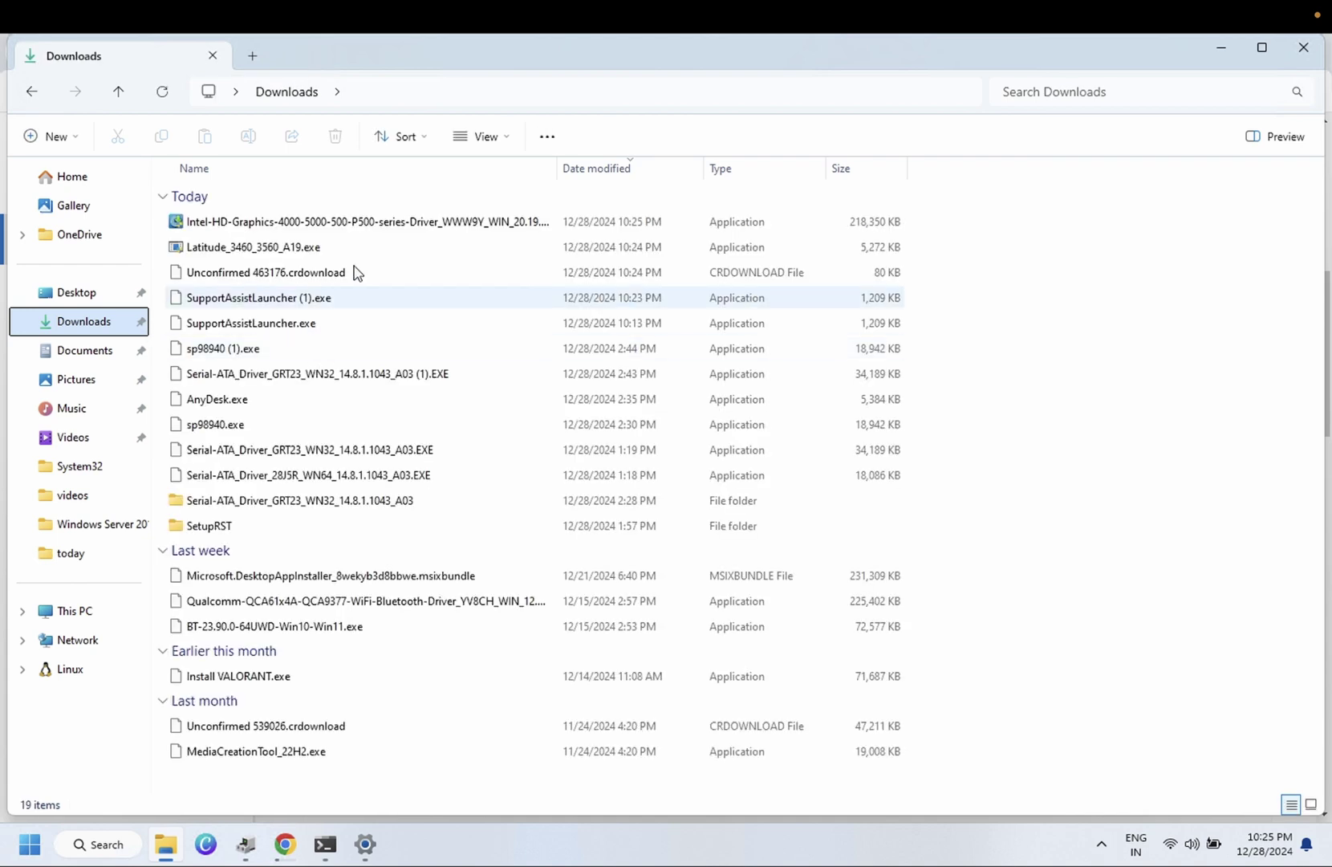
pyautogui.moveTo(554, 172); pyautogui.dragTo(686, 182)
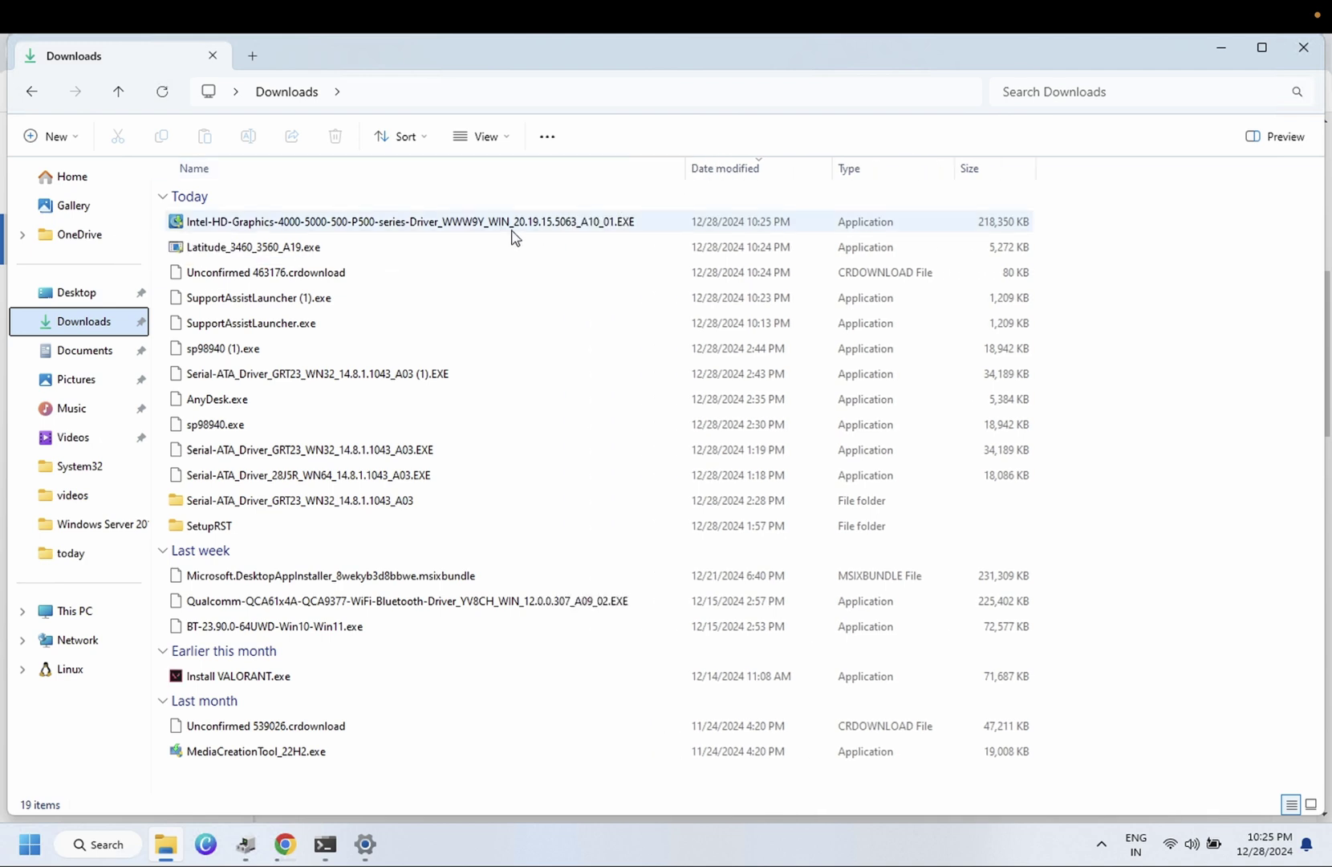
pyautogui.moveTo(507, 234)
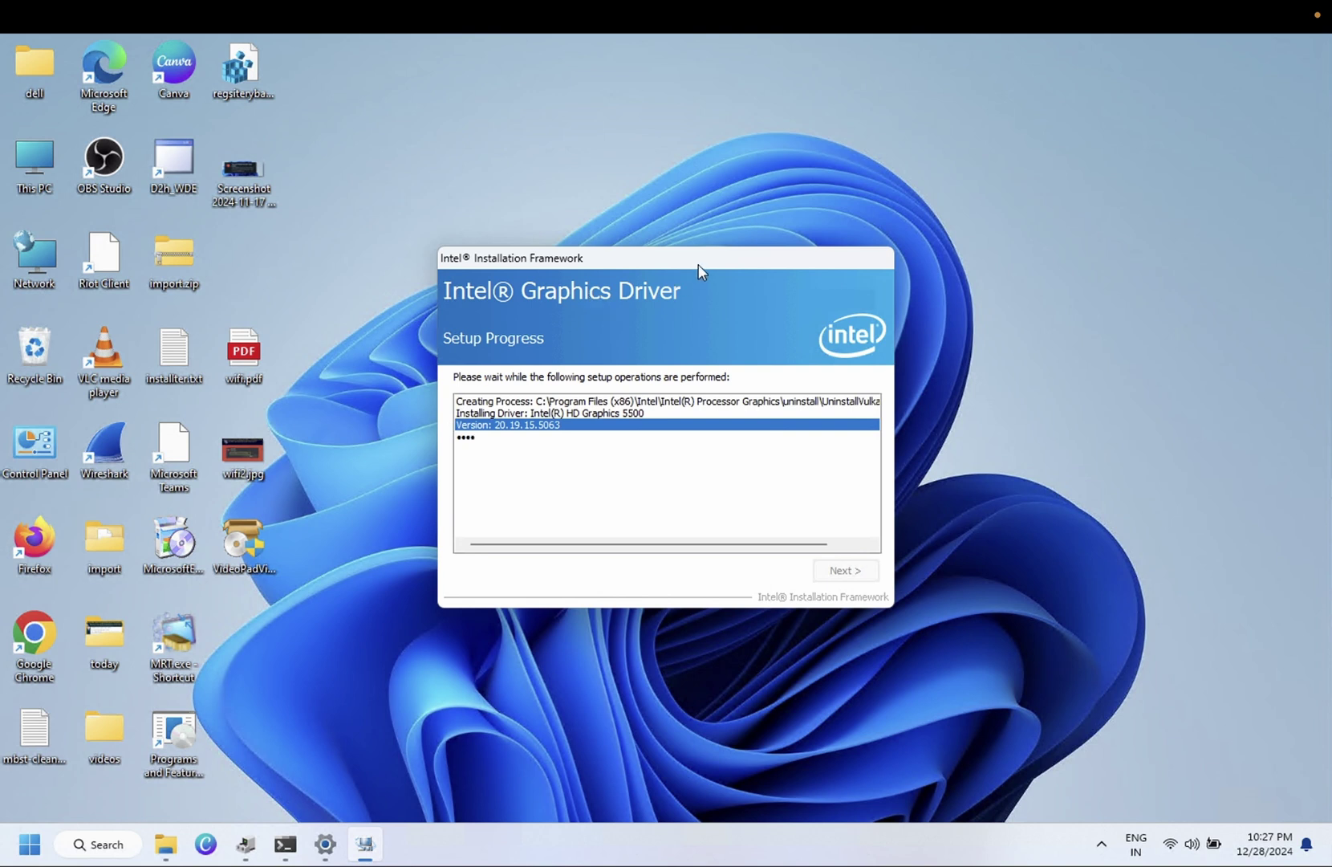
# Move the installer window up while HD Graphics 5500 driver 20.19.15.5063 installs
pyautogui.moveTo(698, 264); pyautogui.dragTo(690, 228)
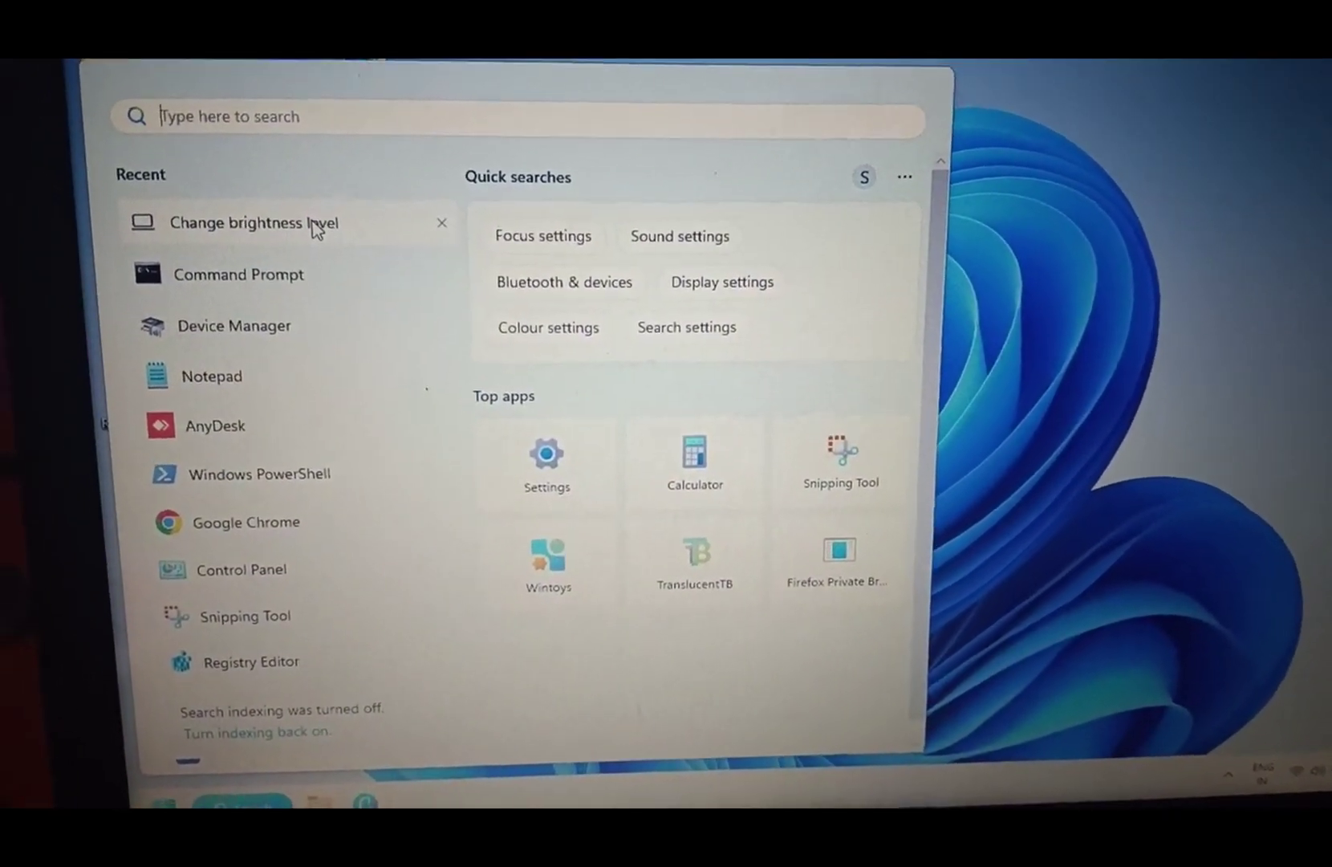
# Open the display brightness settings and raise Brightness from 34 to about 69
pyautogui.click(312, 228)
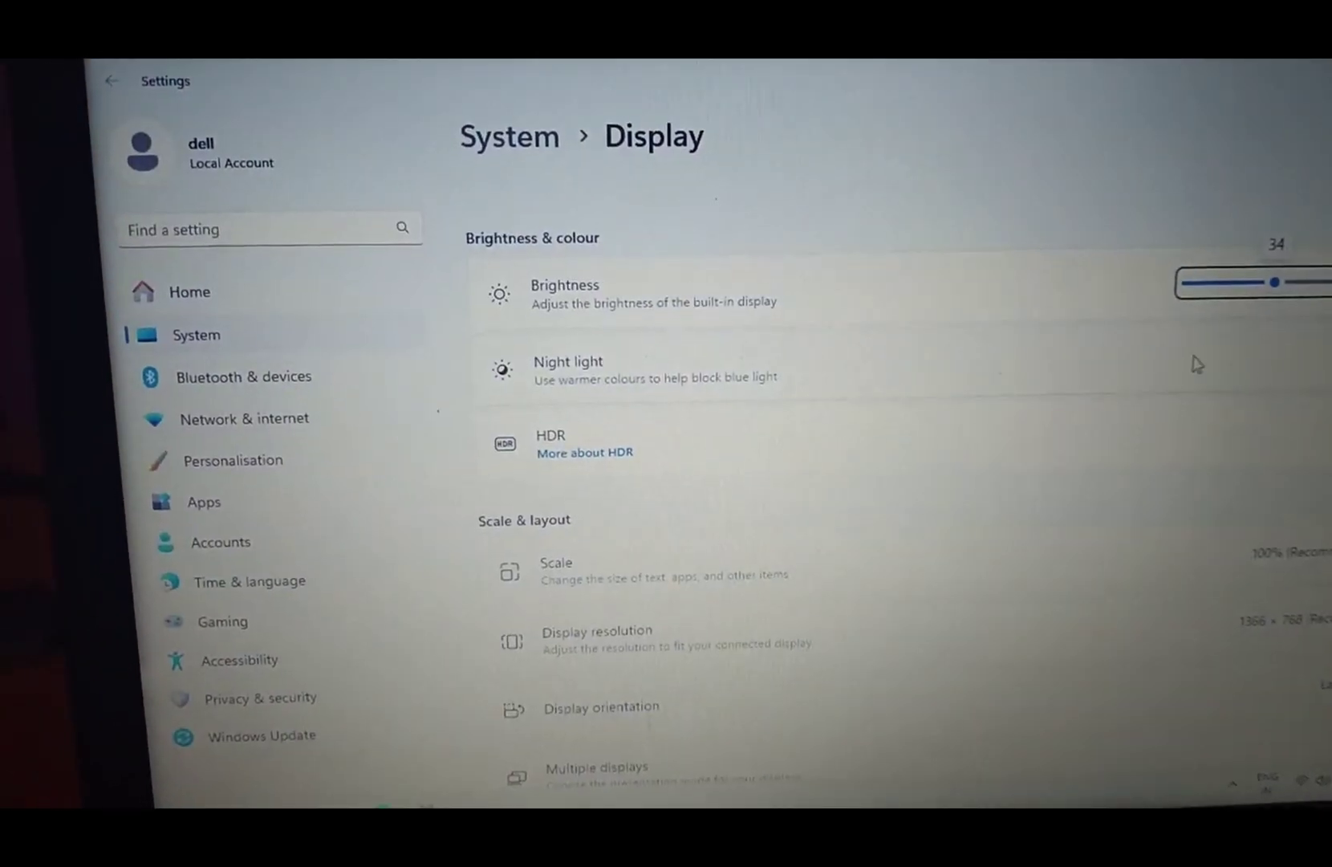
pyautogui.moveTo(1246, 288); pyautogui.dragTo(1263, 287)
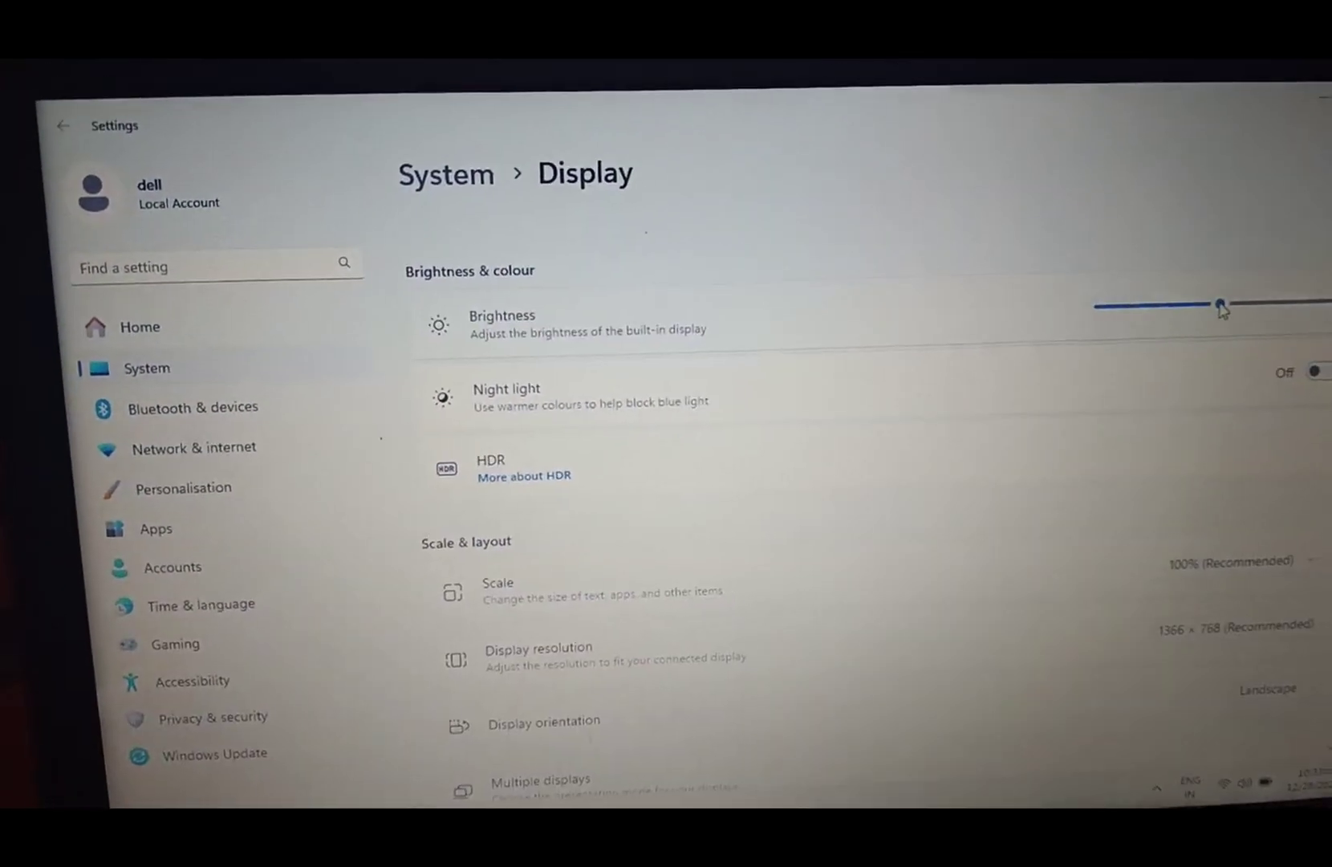
pyautogui.moveTo(1184, 337); pyautogui.dragTo(1231, 343)
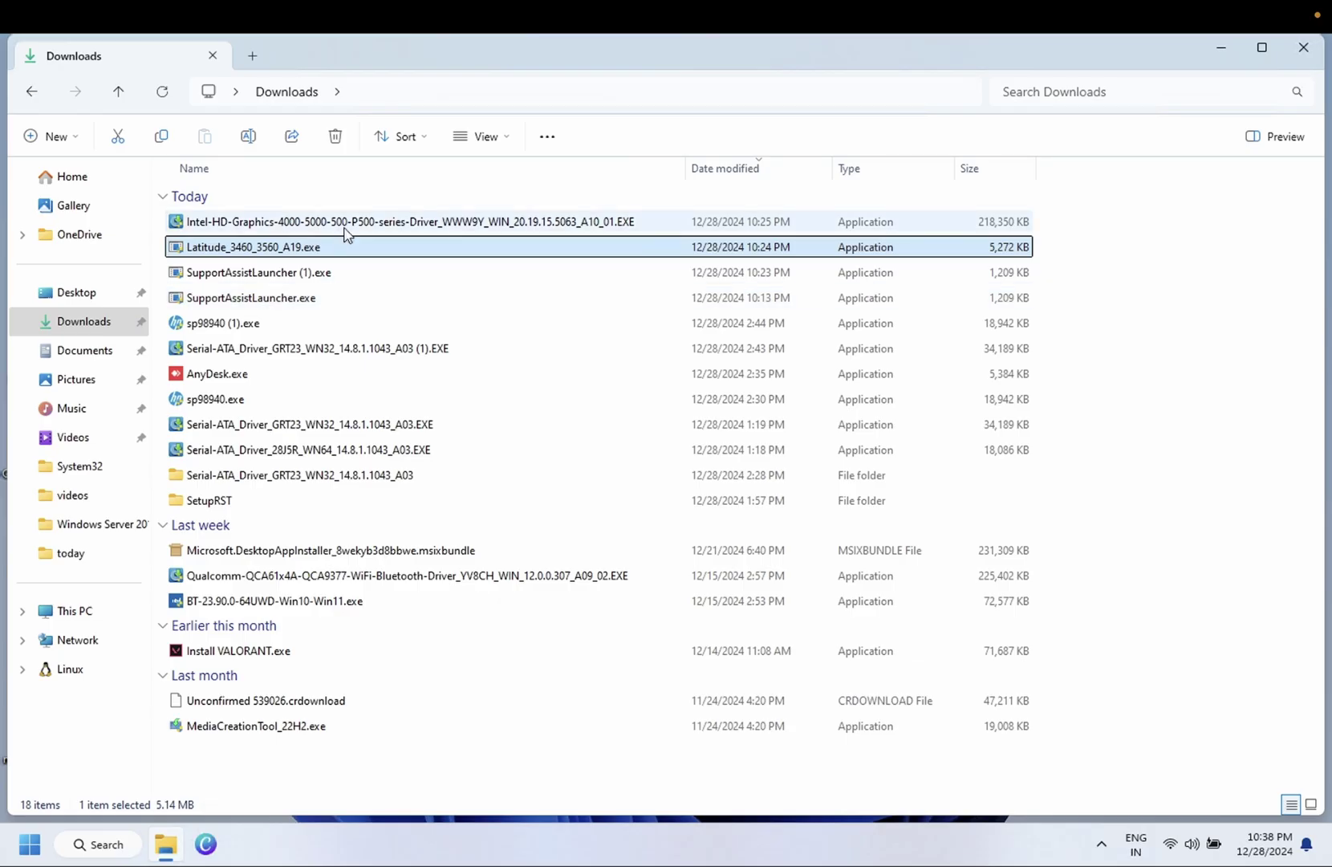
# Select the Intel driver file, then Latitude_3460_3560_A19.exe, and minimize the Downloads window
pyautogui.click(354, 230)
pyautogui.click(299, 248)
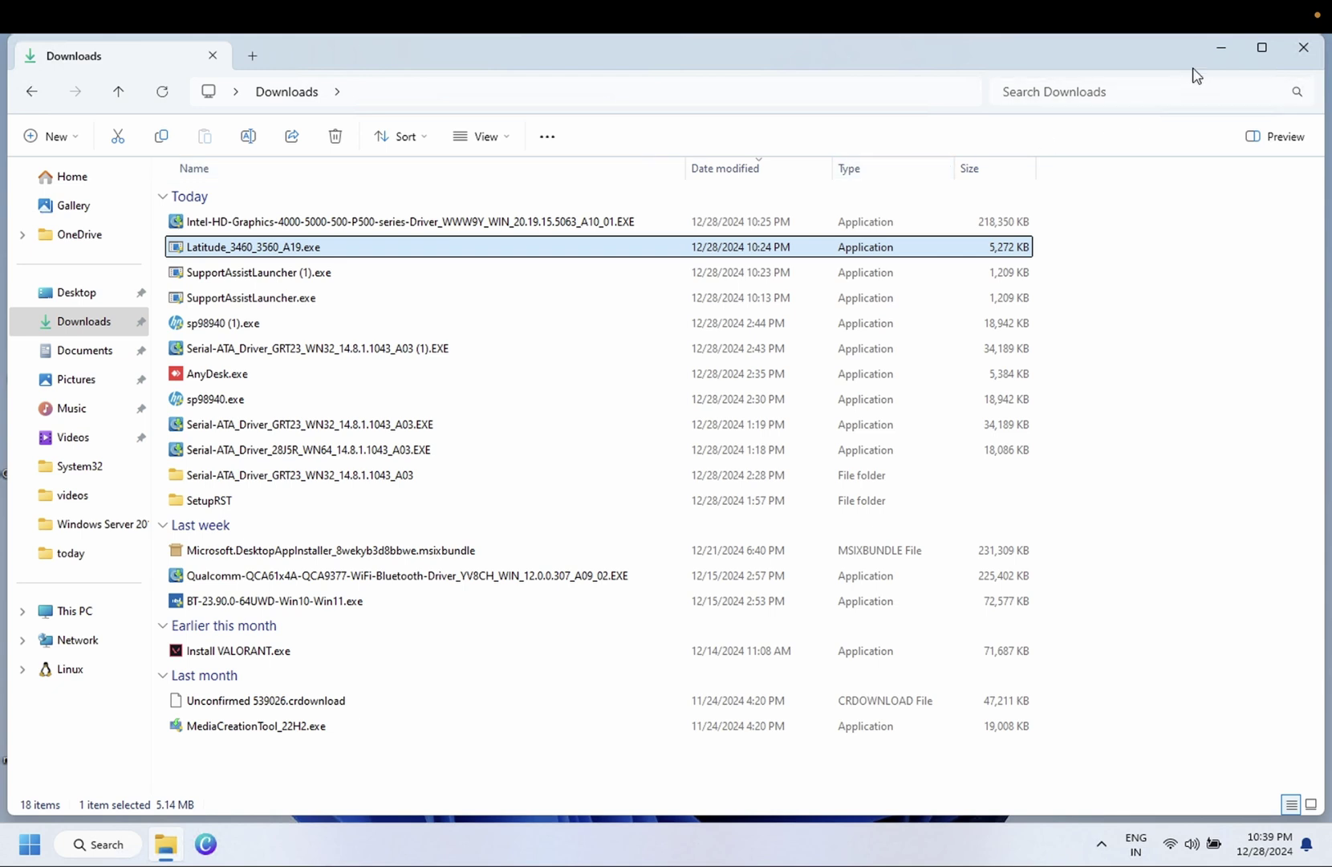
pyautogui.click(1218, 53)
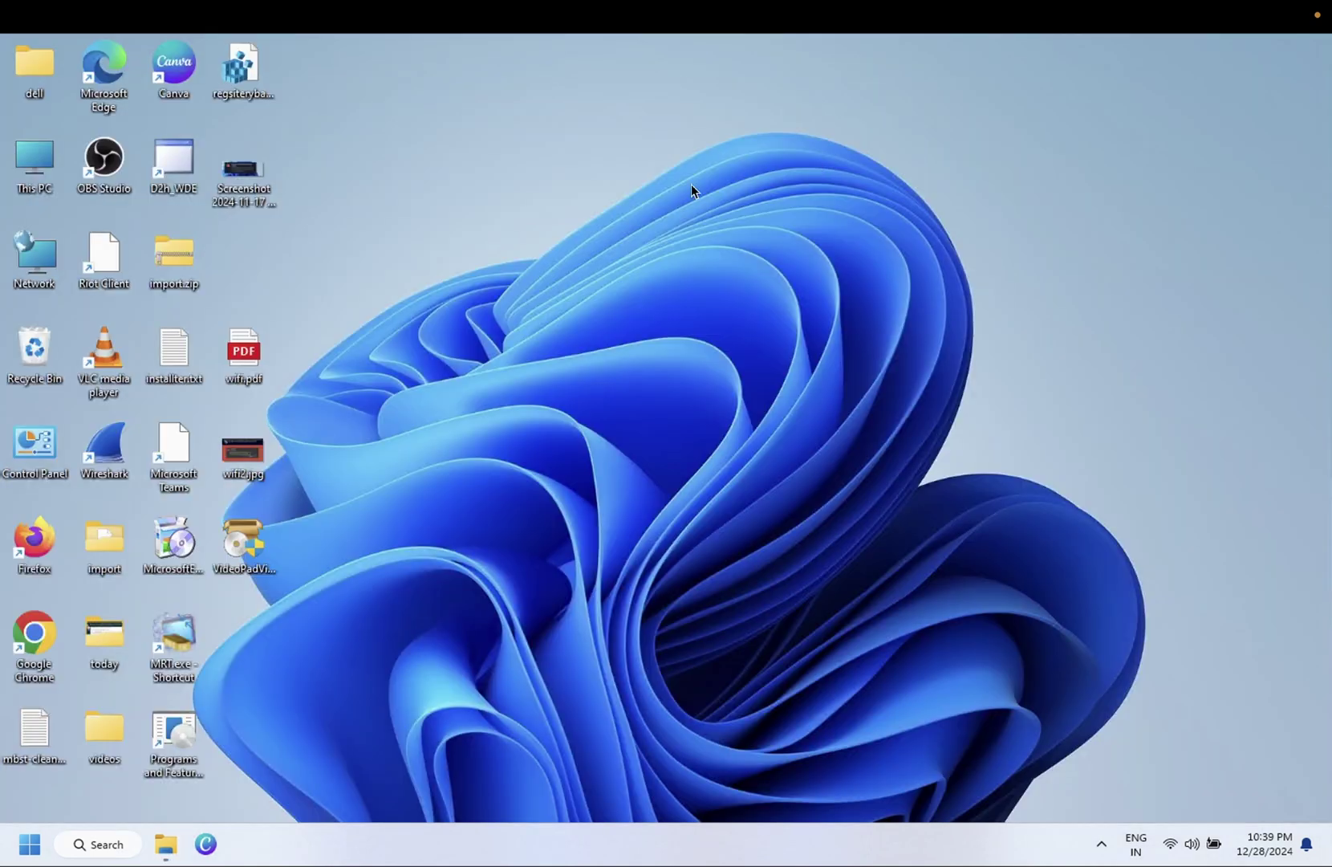
pyautogui.rightClick(595, 207)
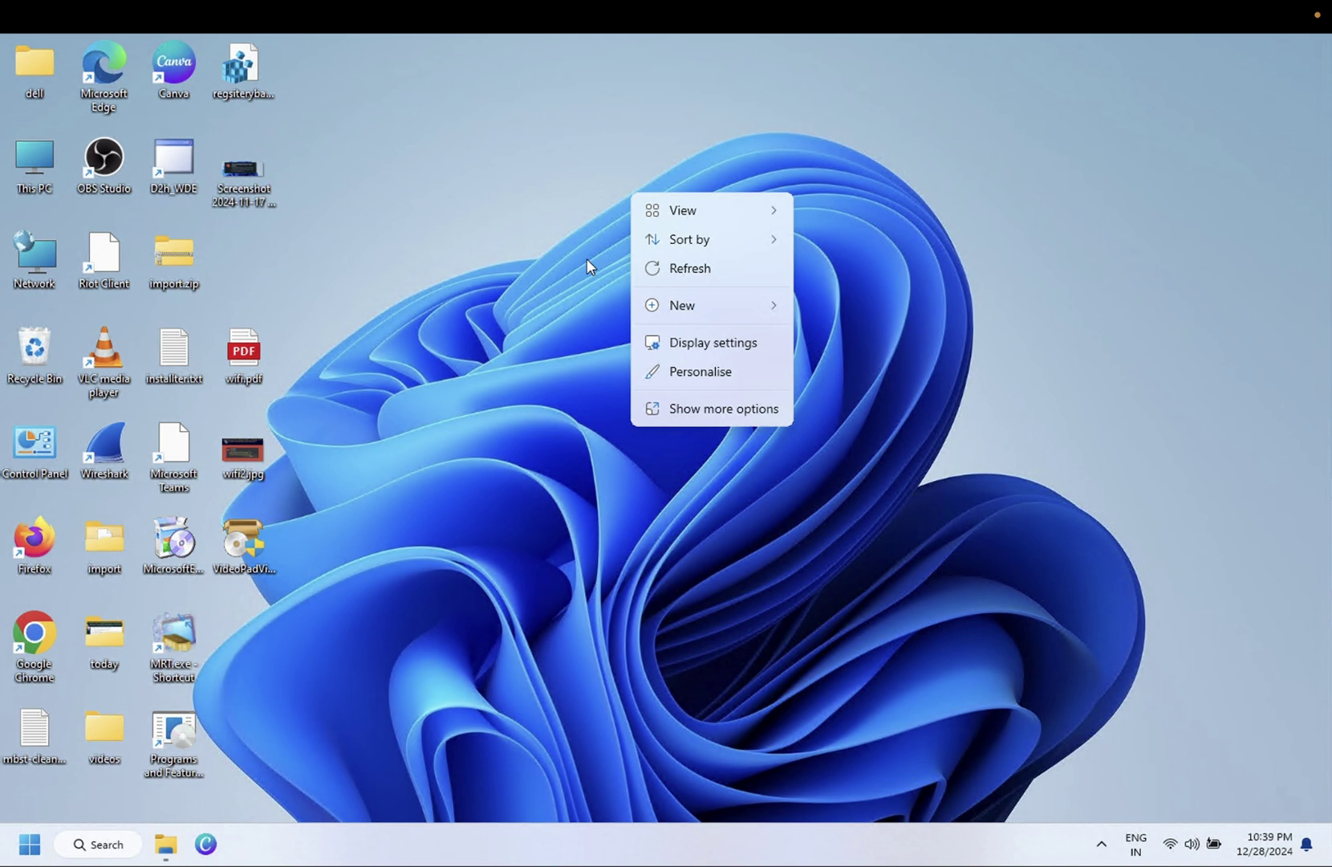
pyautogui.click(676, 275)
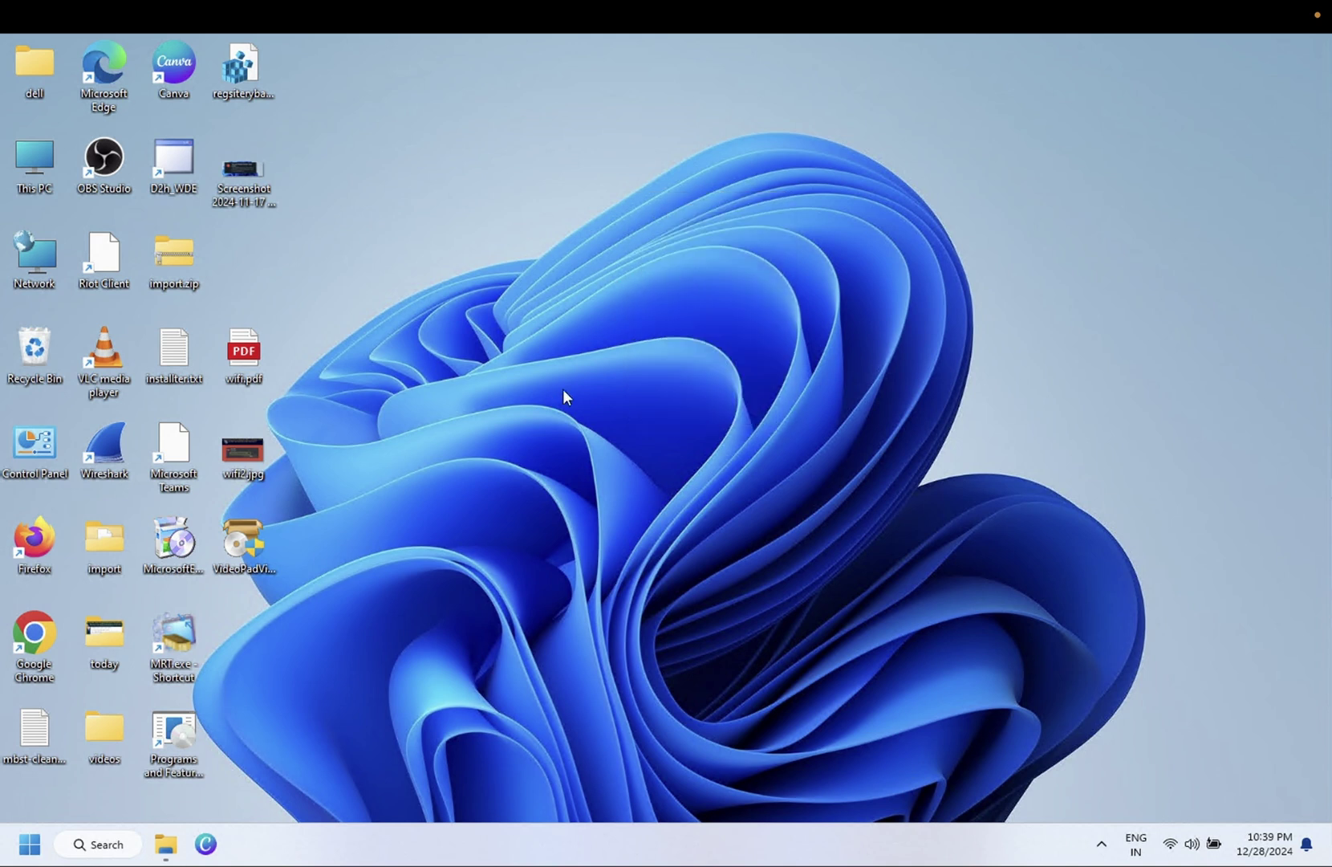